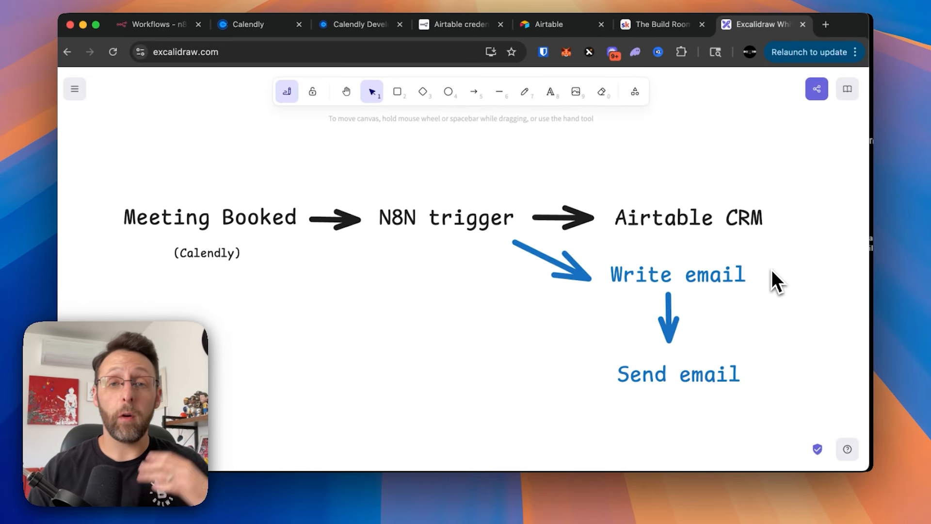
- Switch from the Excalidraw flow diagram to the n8n Personal workflows page
left_click(147, 27)
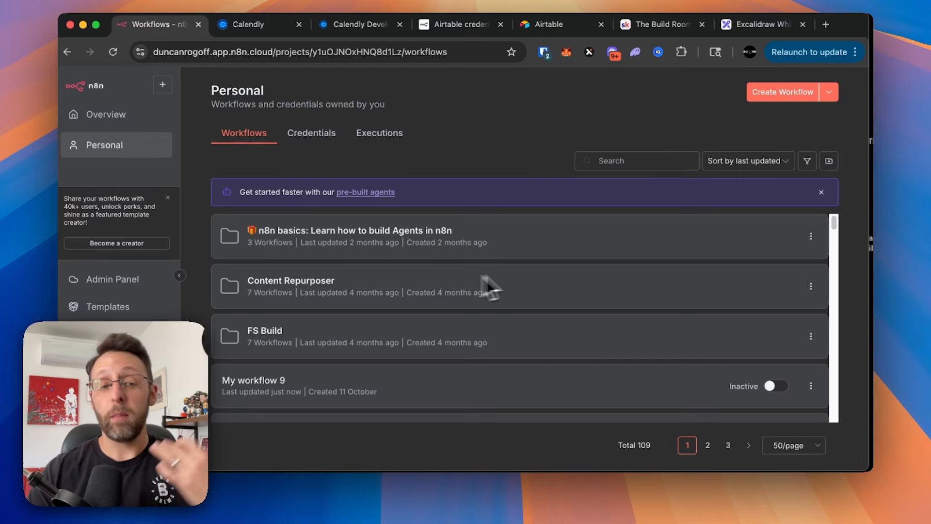
- Create a new workflow whose first step is the Calendly 'On event created' trigger
left_click(776, 93)
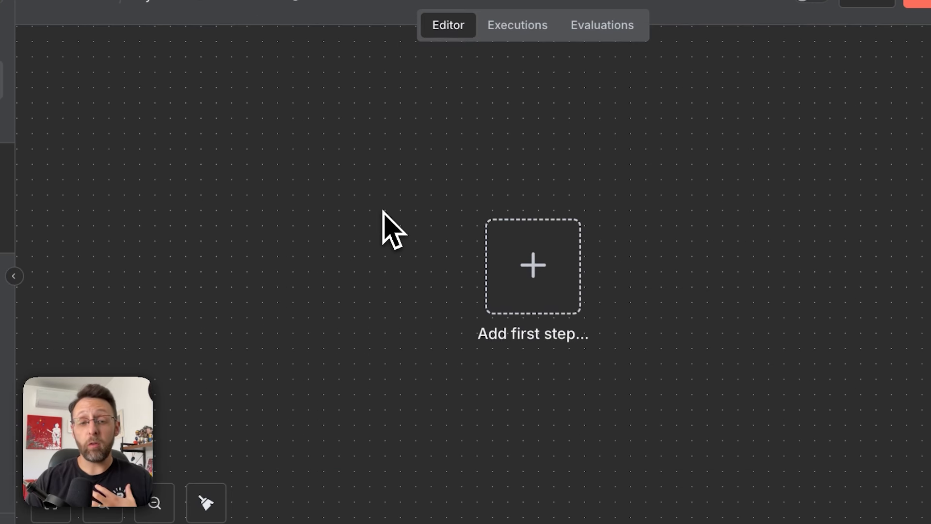
left_click(548, 275)
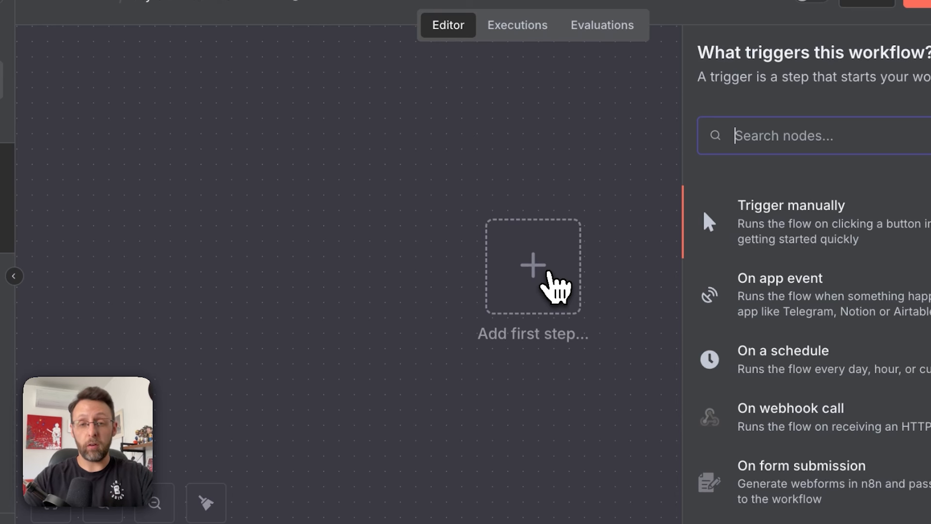
type("calendly")
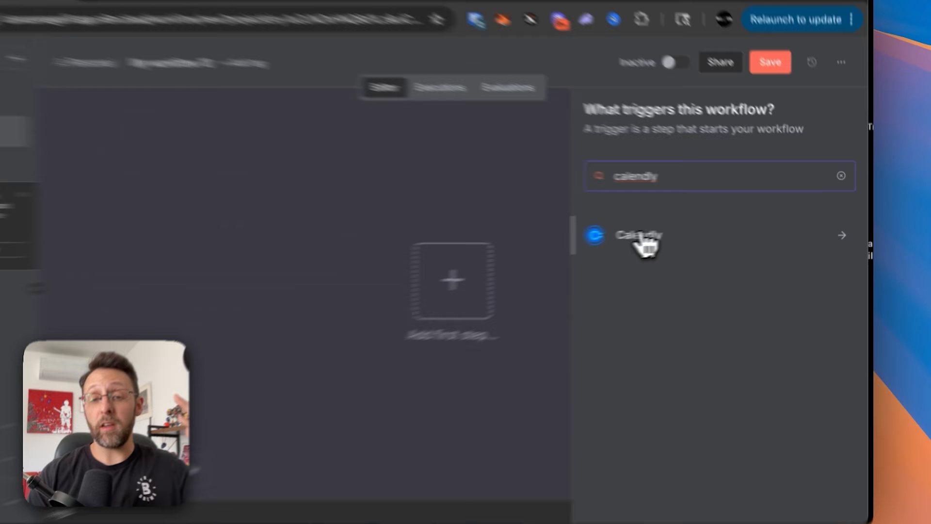
left_click(681, 232)
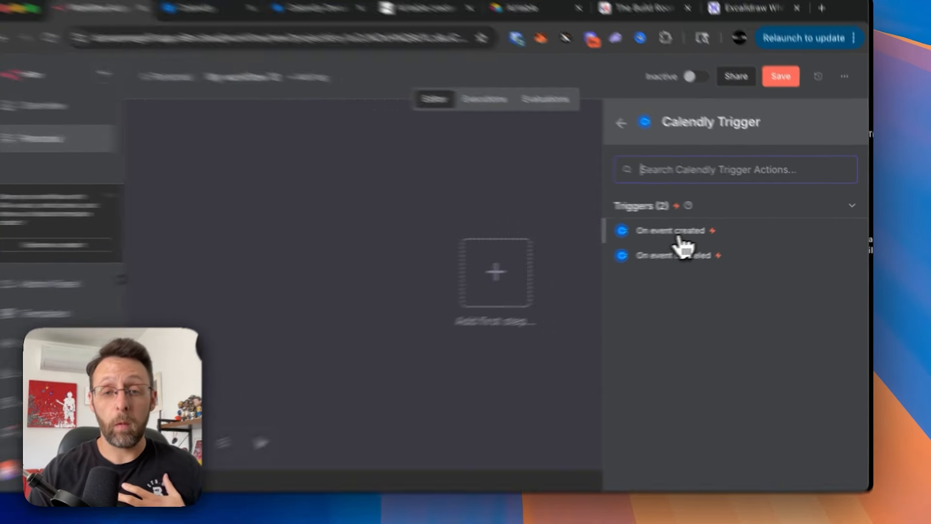
left_click(691, 232)
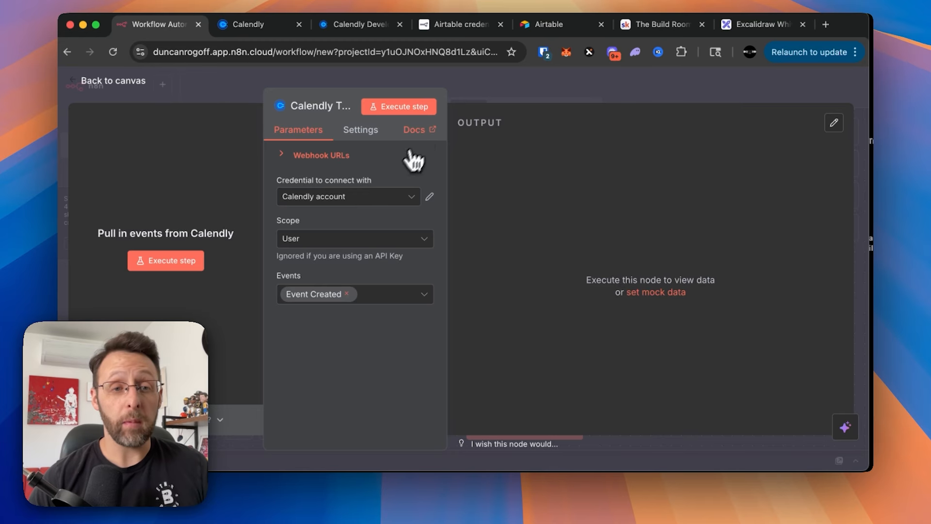
- Look through the Calendly Trigger documentation, then close it
left_click(415, 131)
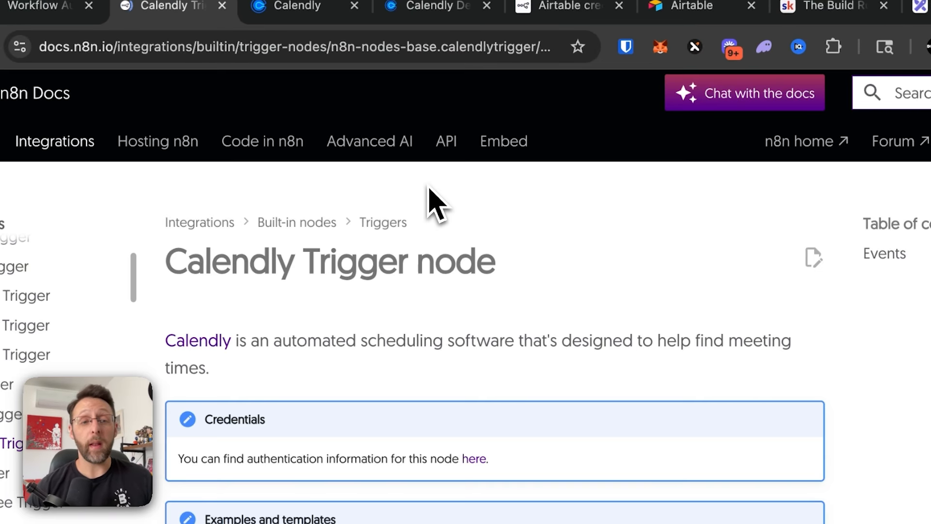
scroll(460, 242, "down", 5)
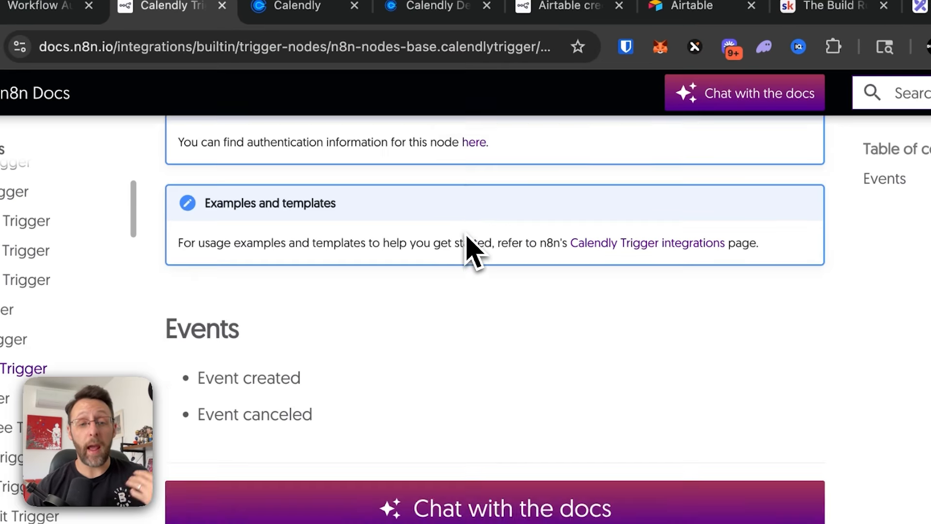
scroll(473, 248, "up", 3)
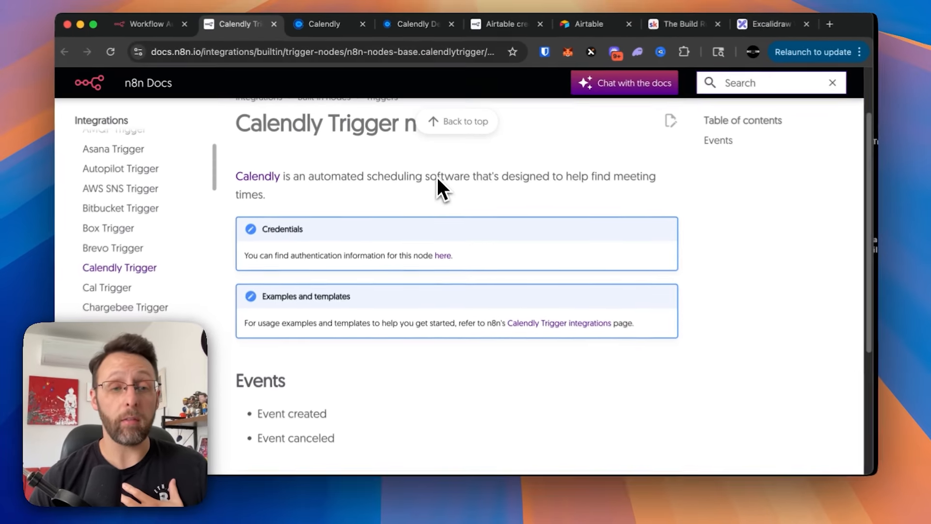
key("super+w")
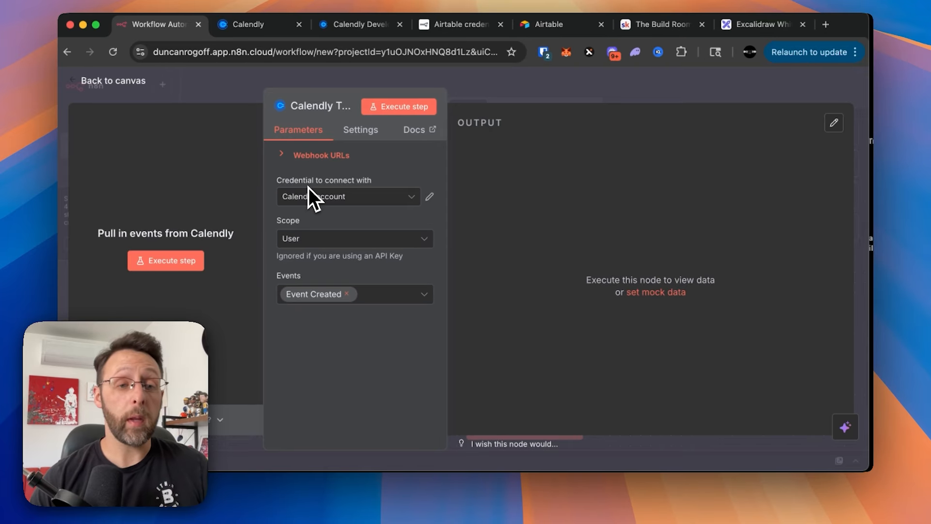
- Start a new Calendly OAuth2 credential and go to the Calendly developer site
left_click(339, 198)
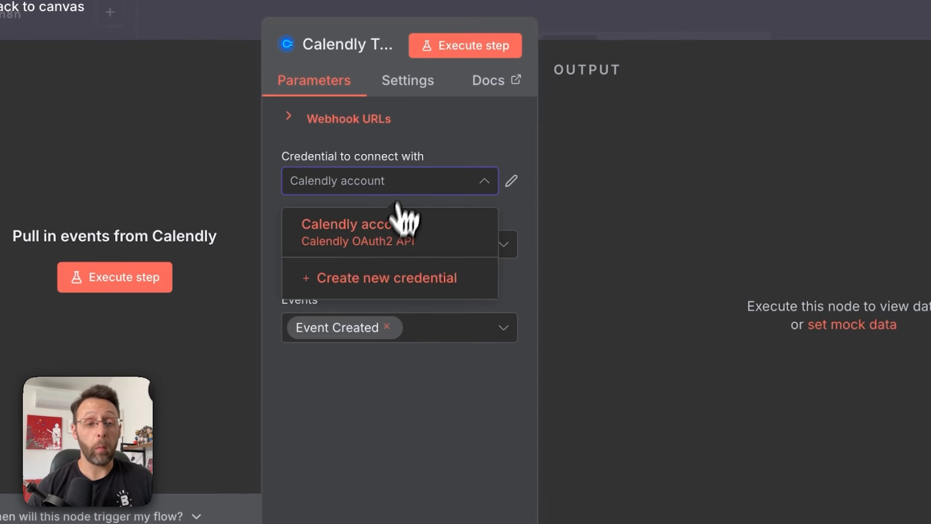
left_click(384, 279)
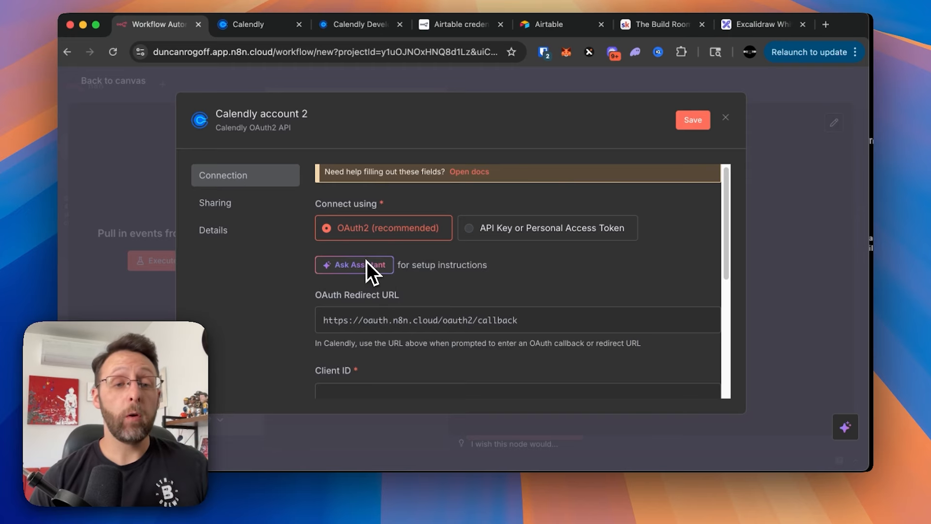
scroll(475, 261, "down", 3)
scroll(476, 262, "down", 2)
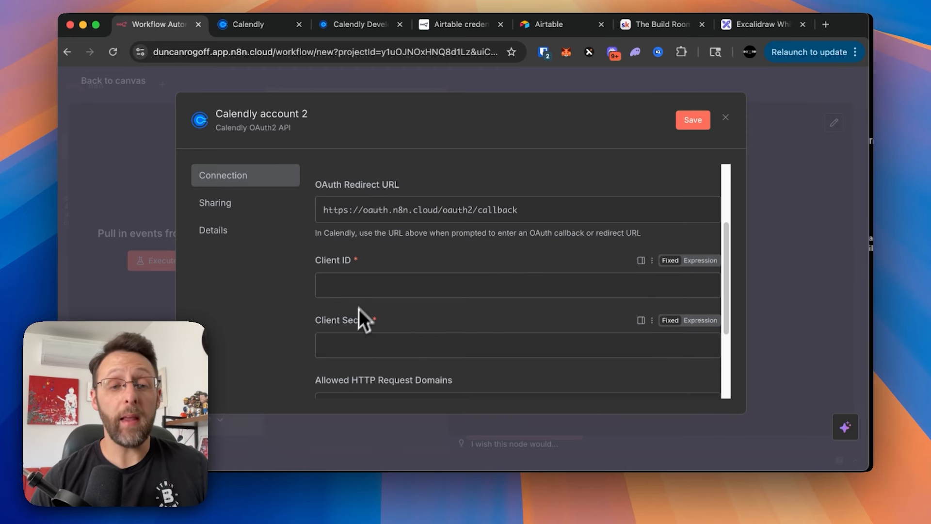
scroll(388, 340, "down", 1)
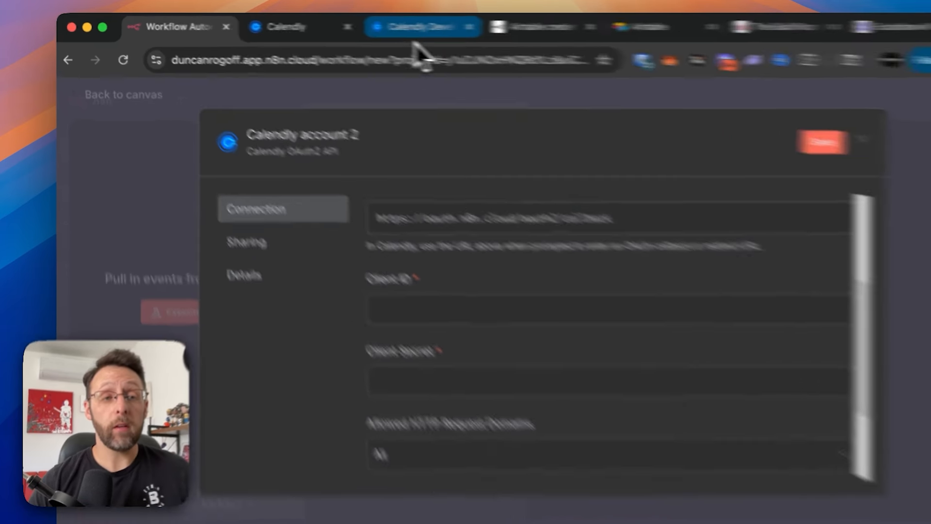
left_click(416, 30)
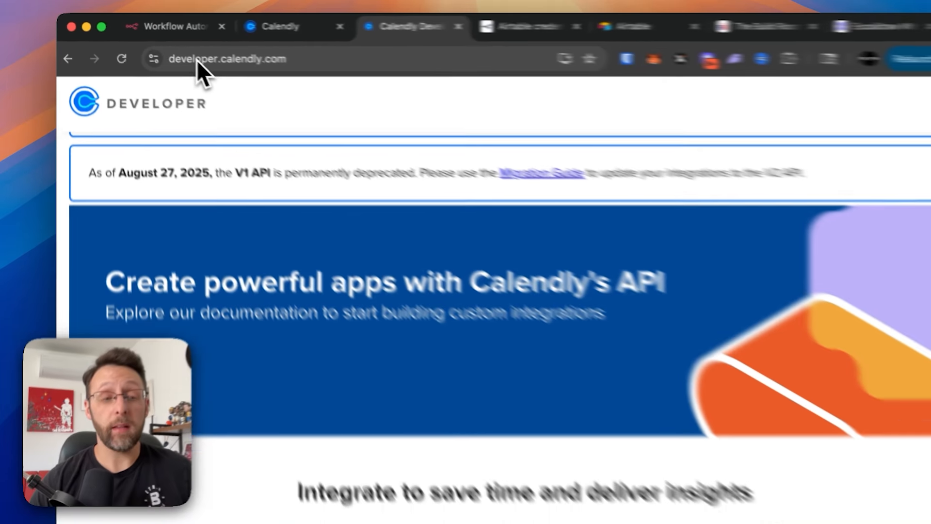
- Sign in to the Calendly developer portal with a Google account
scroll(524, 248, "up", 3)
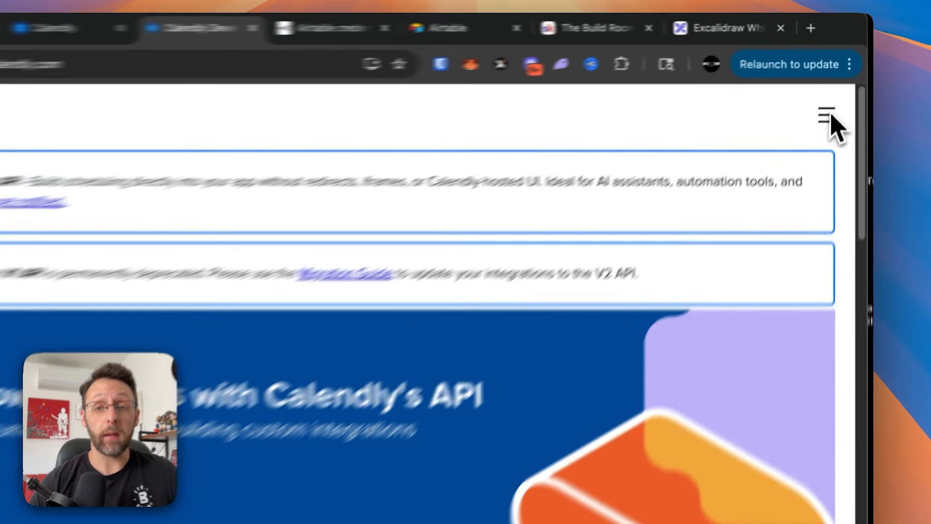
left_click(838, 91)
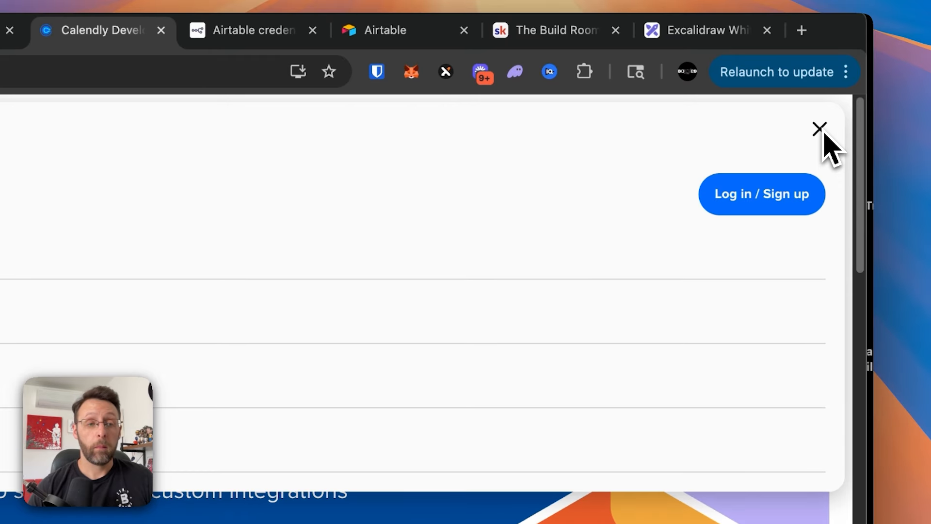
left_click(734, 200)
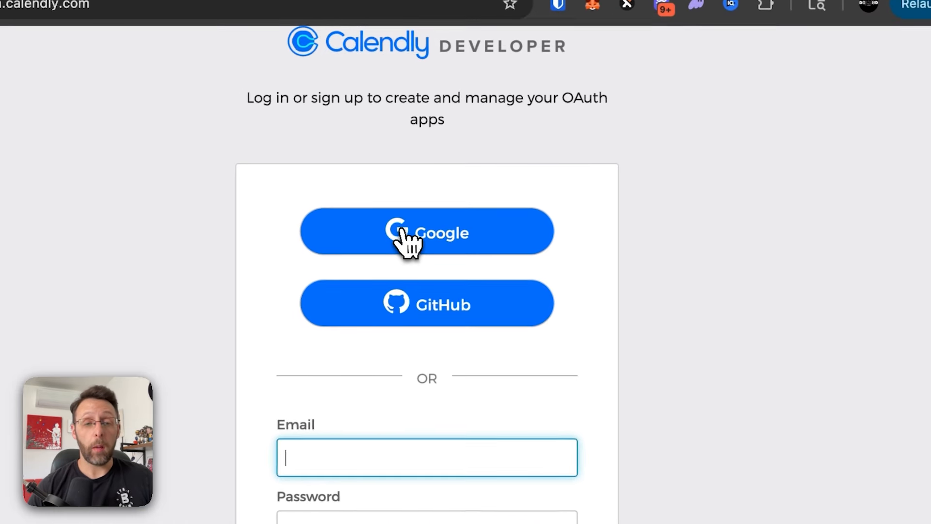
left_click(402, 232)
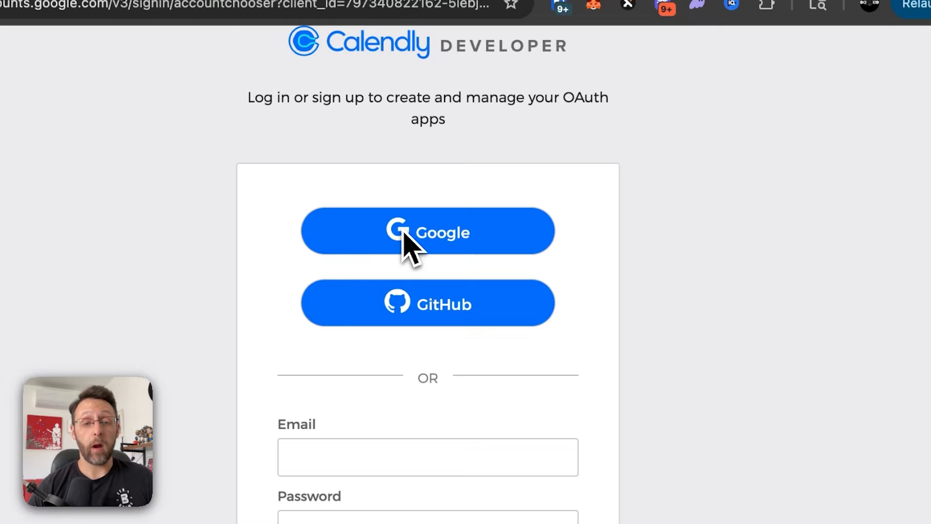
left_click(473, 270)
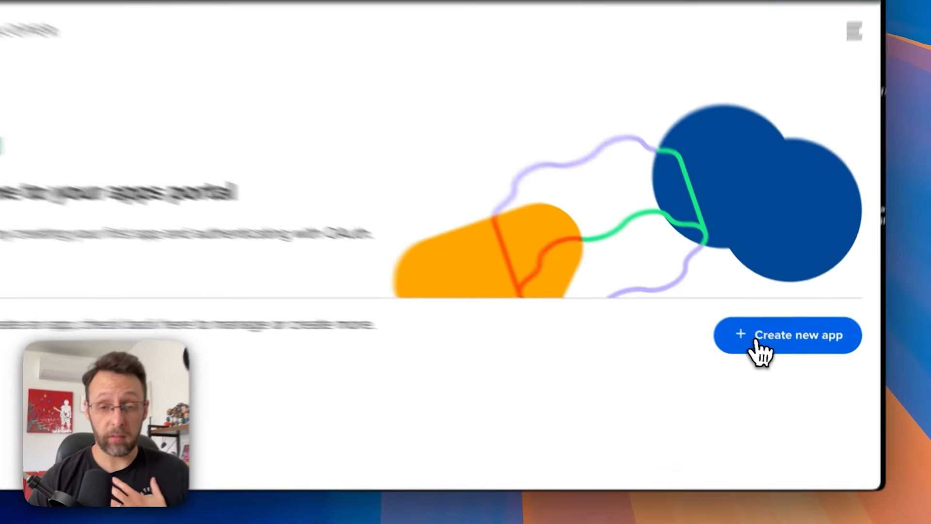
- Start a new OAuth app and name it 'n8n test'
left_click(766, 344)
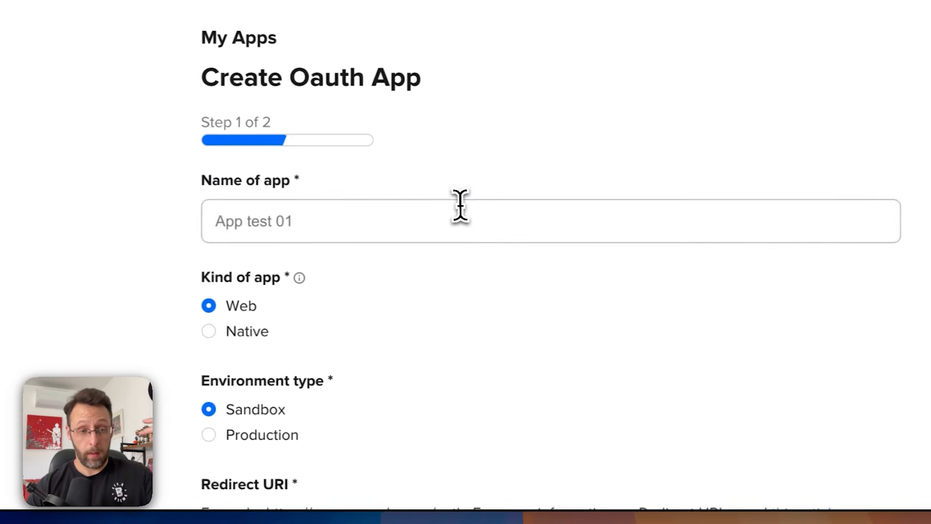
left_click(251, 211)
type("n8n test")
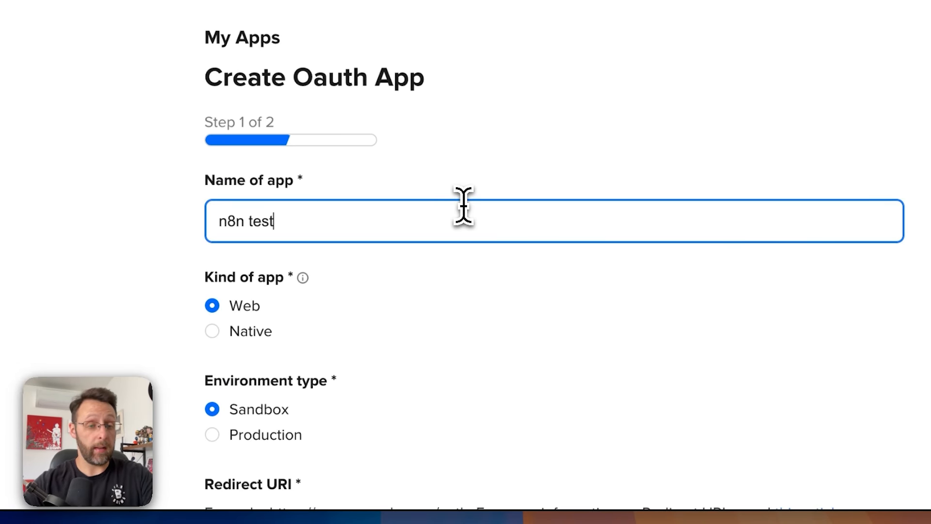
scroll(202, 368, "down", 3)
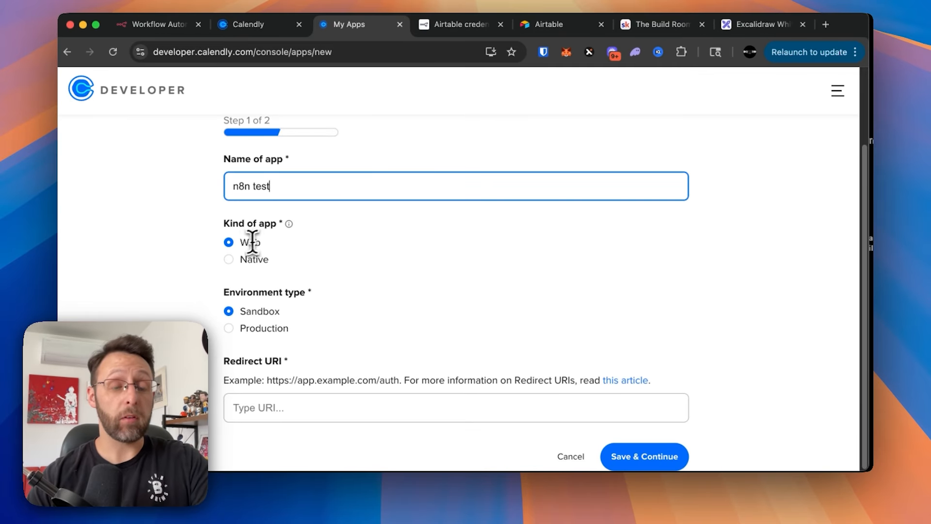
type("8n test")
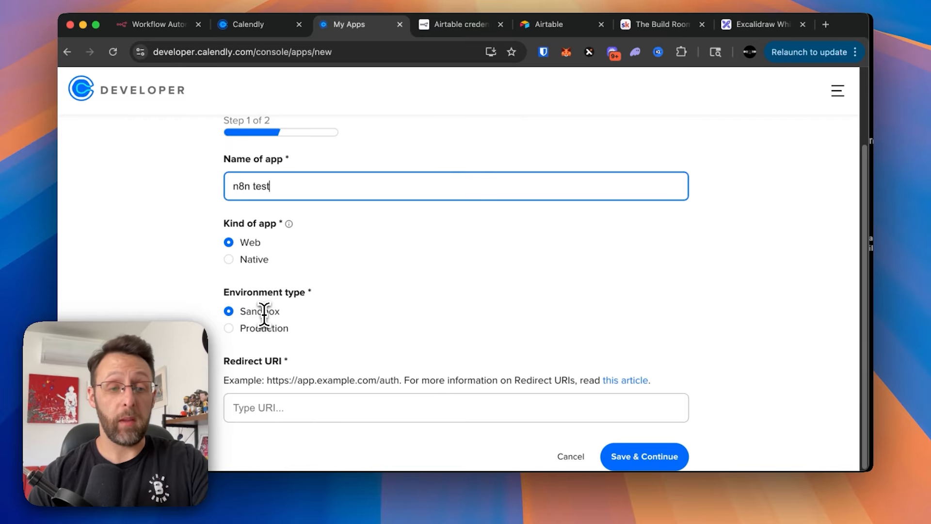
type("e")
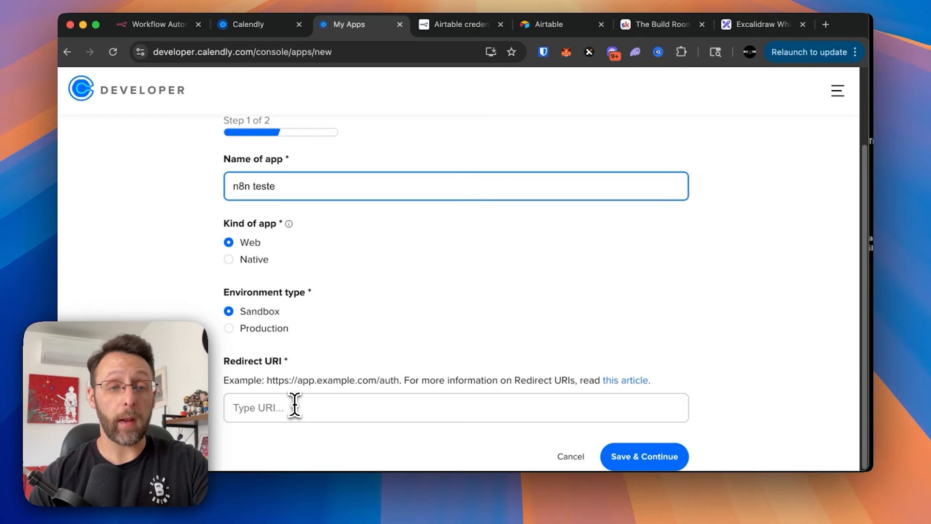
key("BackSpace")
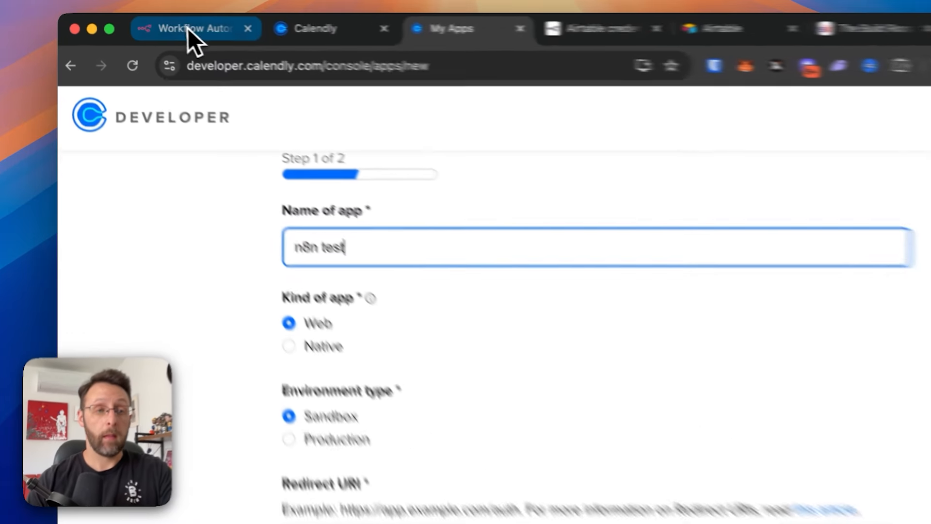
- Set n8n's OAuth redirect URL as the app's Redirect URI and save the app
left_click(154, 24)
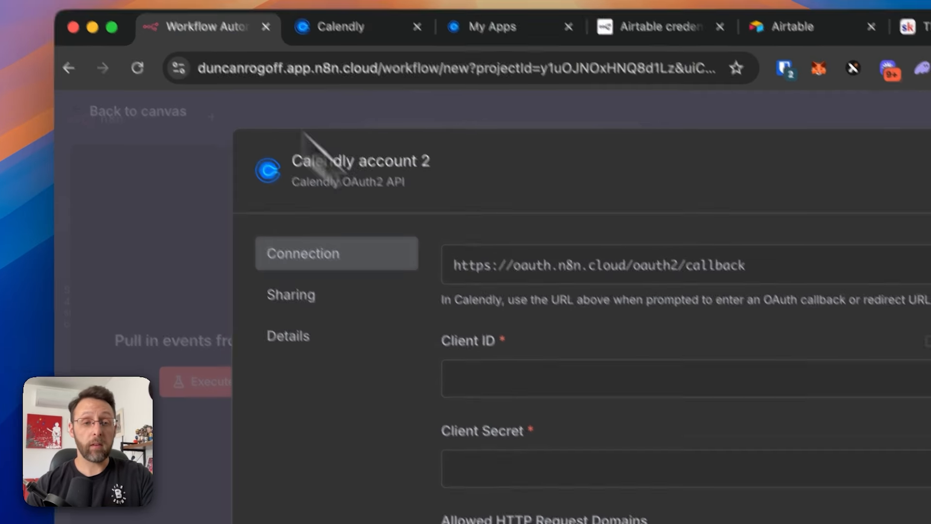
scroll(561, 318, "up", 2)
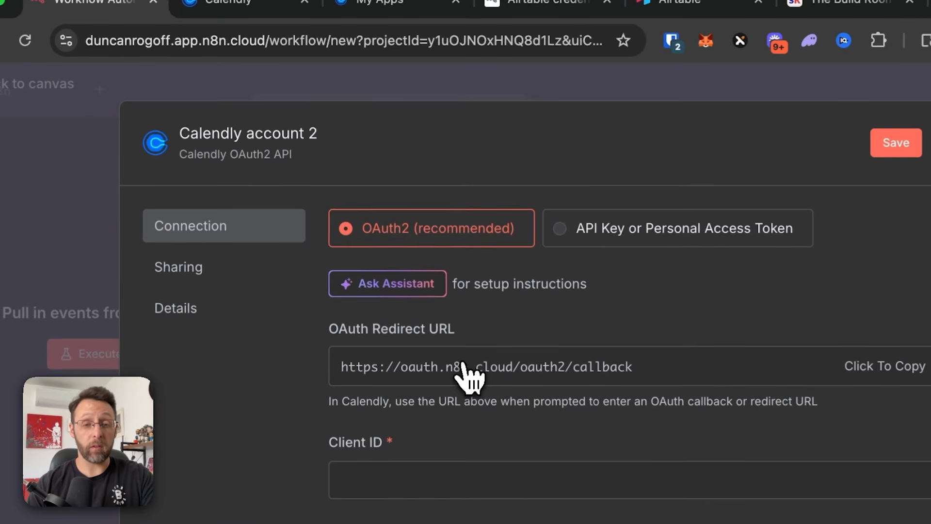
left_click(395, 8)
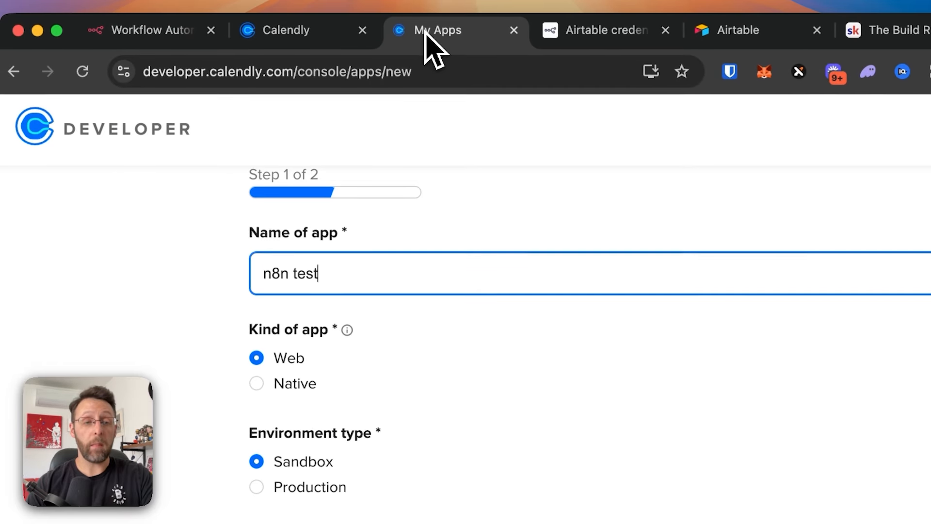
left_click(256, 396)
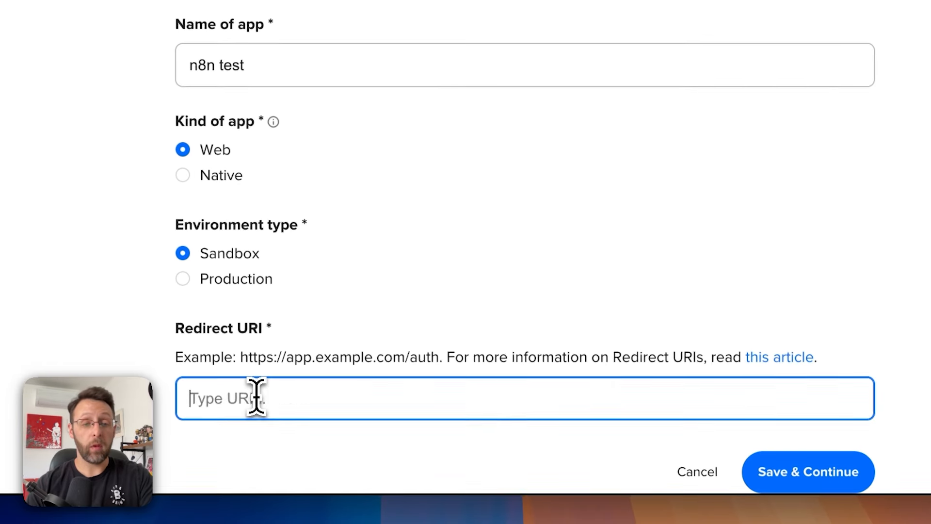
type("https://oauth.n8n.cloud/oauth2/callback")
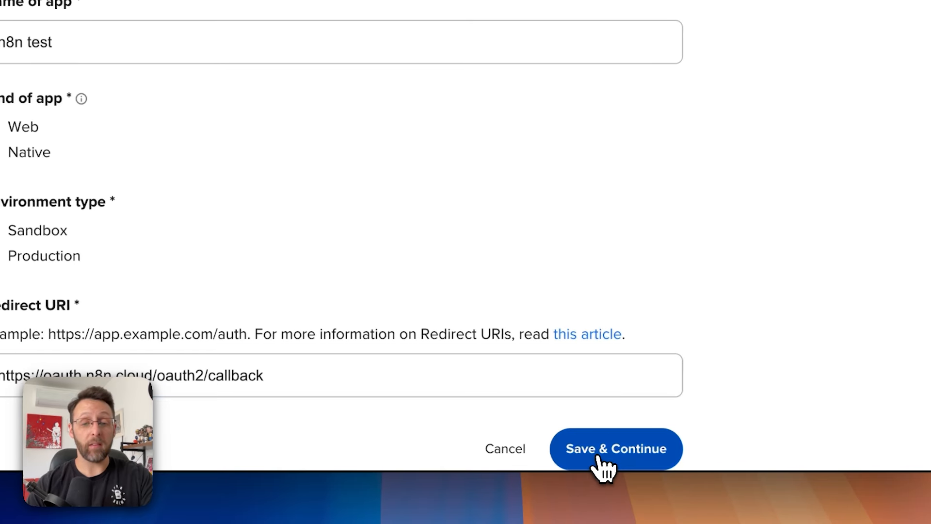
left_click(600, 457)
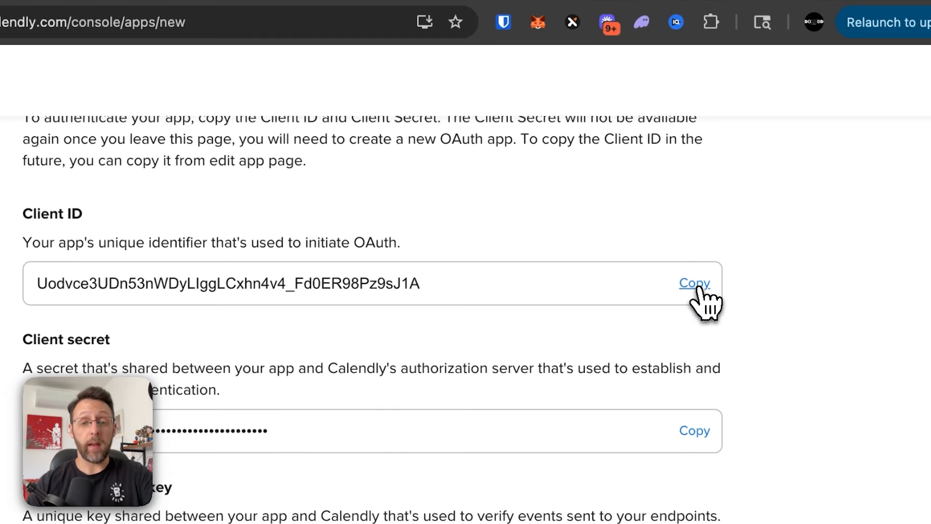
- Copy the Calendly app's client ID and client secret into the n8n credential
left_click(698, 290)
left_click(214, 42)
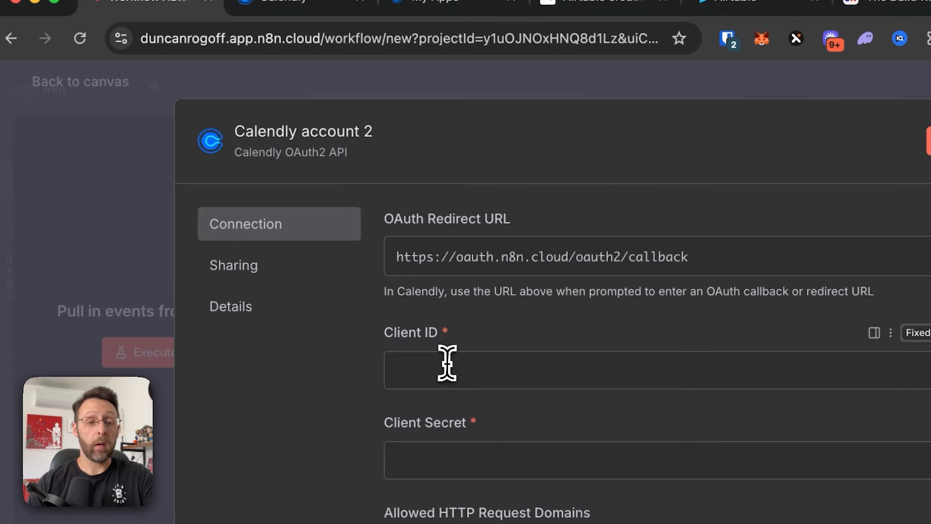
left_click(446, 363)
key("super+v")
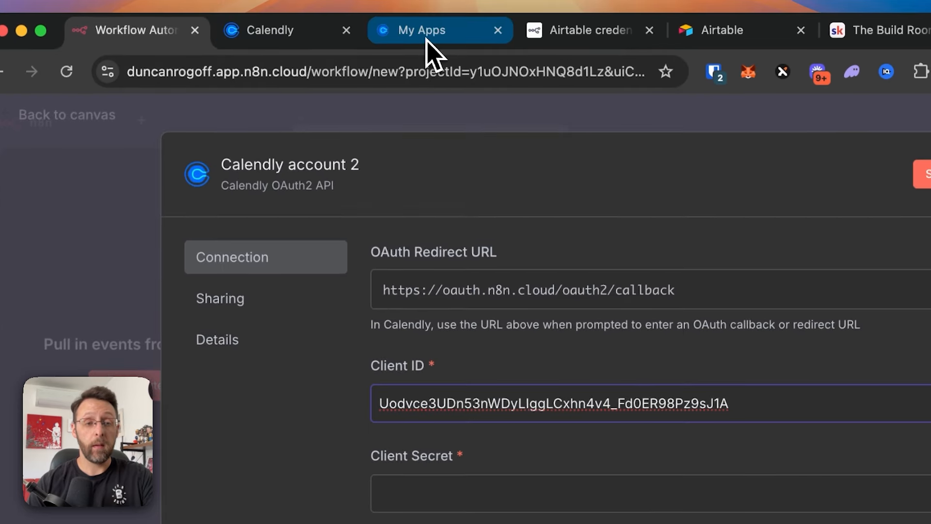
left_click(427, 40)
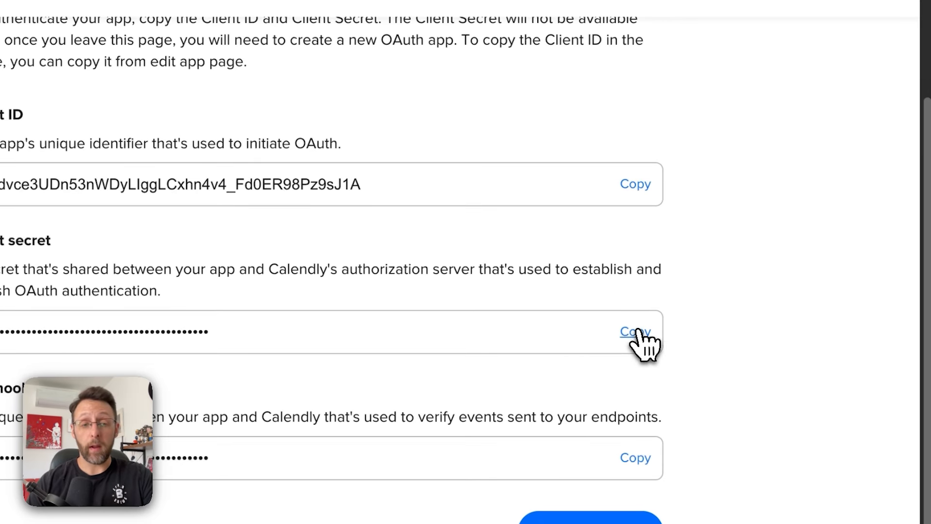
left_click(639, 332)
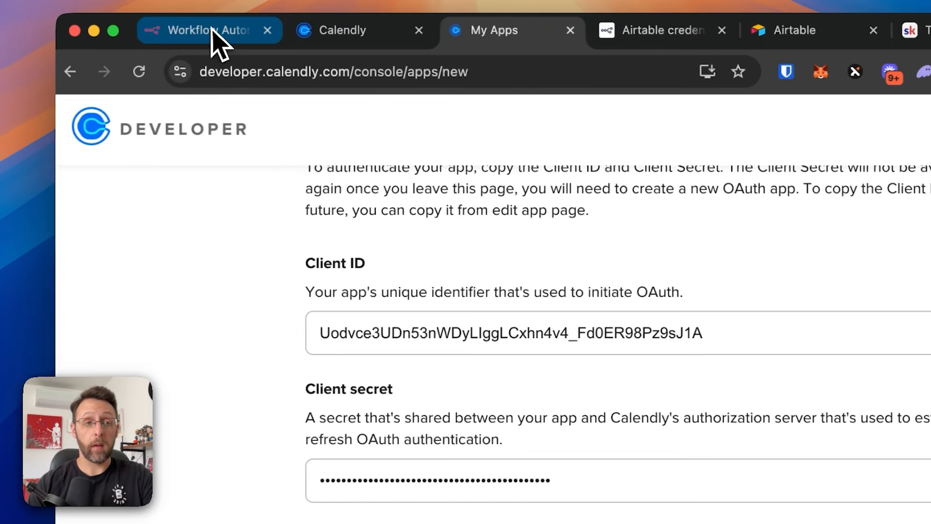
left_click(216, 42)
left_click(560, 478)
key("super+v")
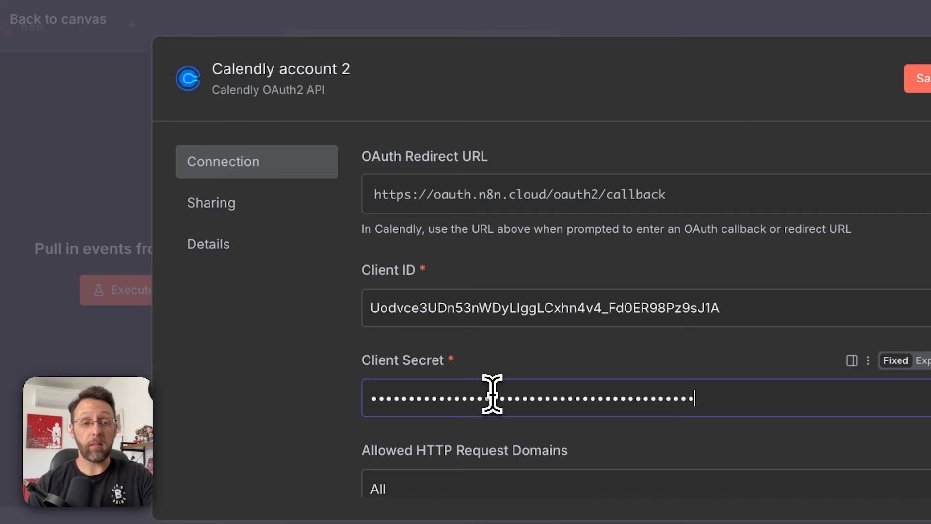
- Rename the credential 'Calendly Onboarding' and save it
left_click(290, 69)
type("Cale")
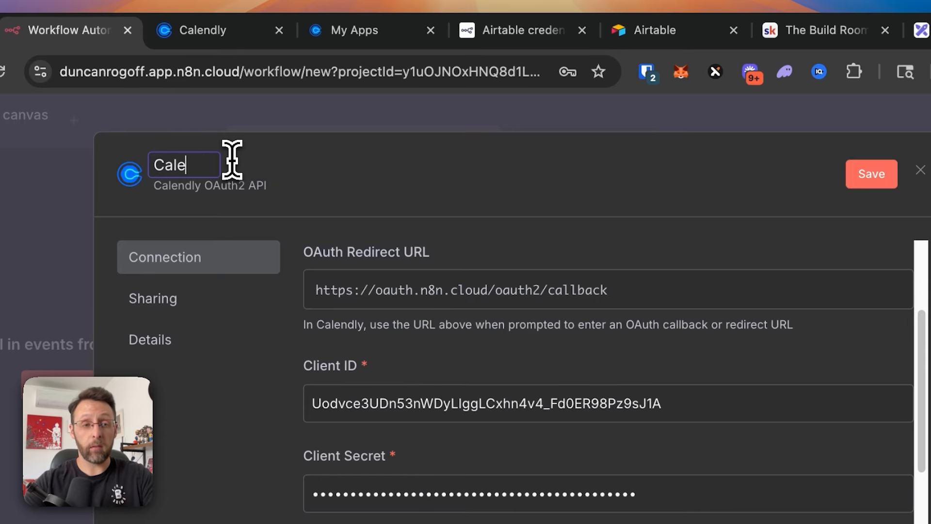
type("dn")
type("ly Onboarding")
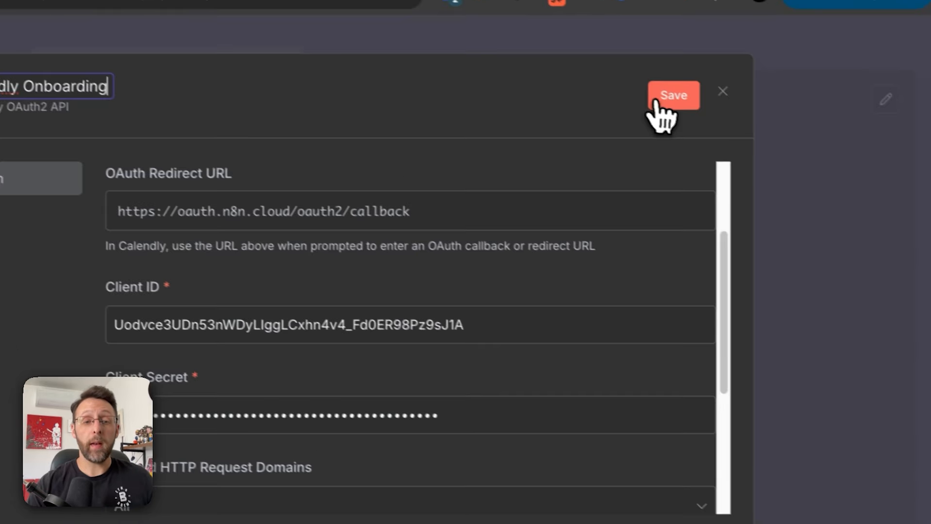
left_click(871, 174)
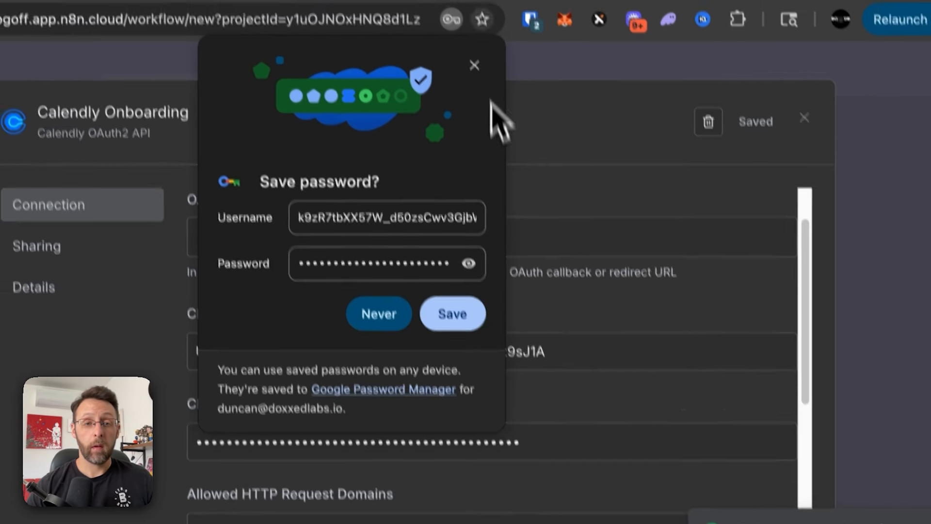
- Authorize the Calendly Onboarding credential for the n8n test app, then close the credential dialog
left_click(399, 31)
scroll(476, 269, "down", 4)
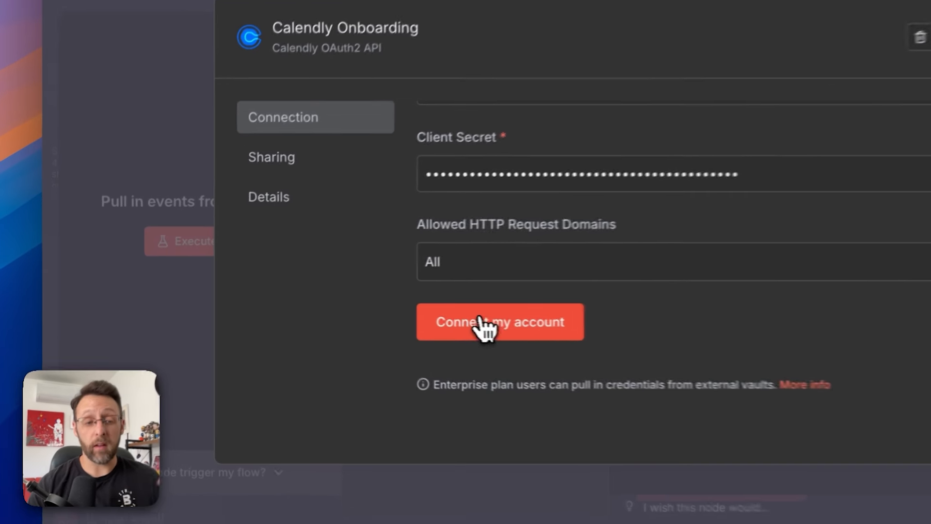
left_click(481, 323)
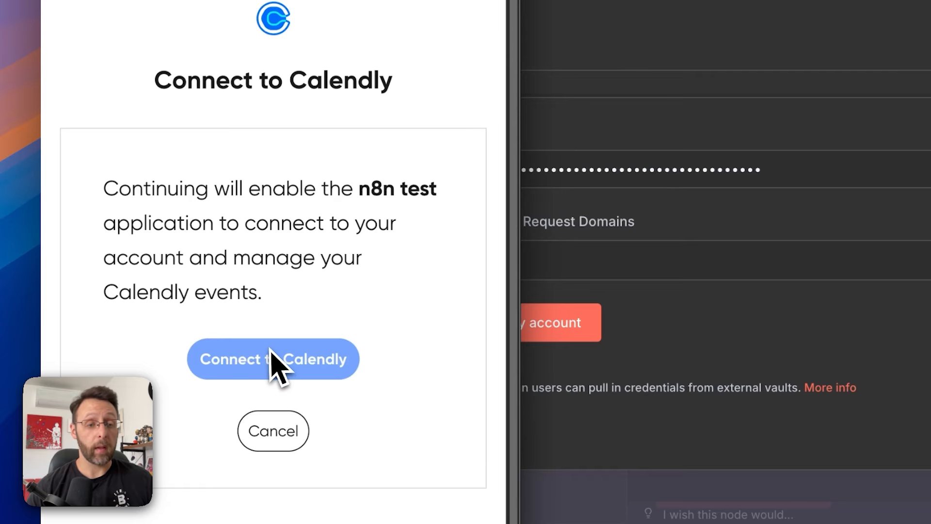
left_click_drag(360, 190, 445, 198)
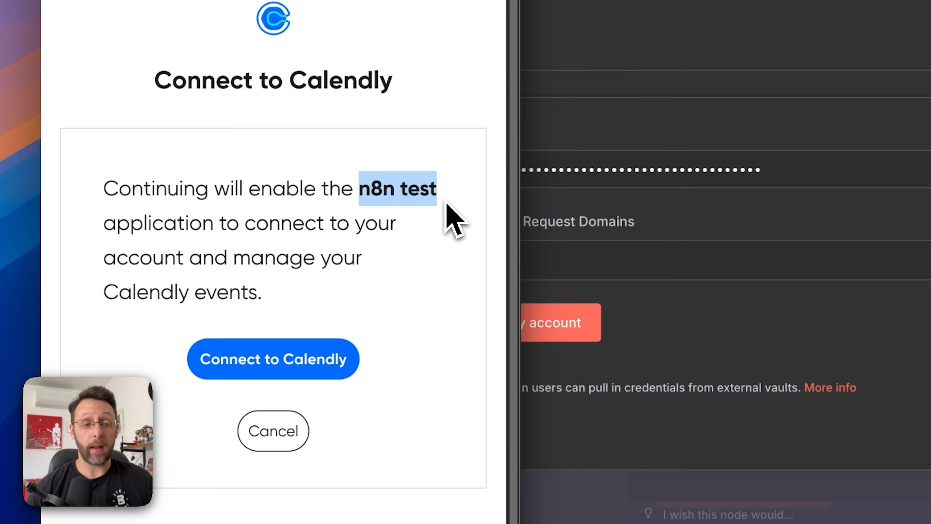
left_click(262, 365)
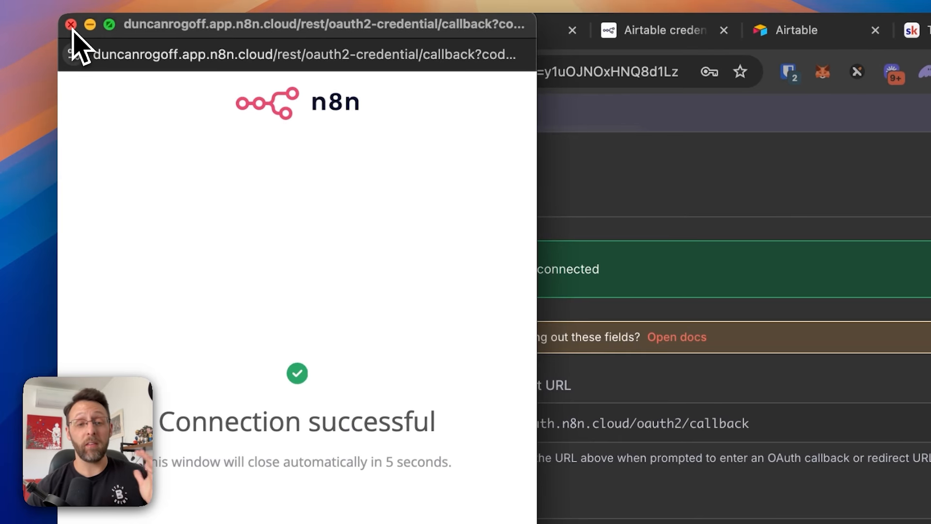
left_click(71, 25)
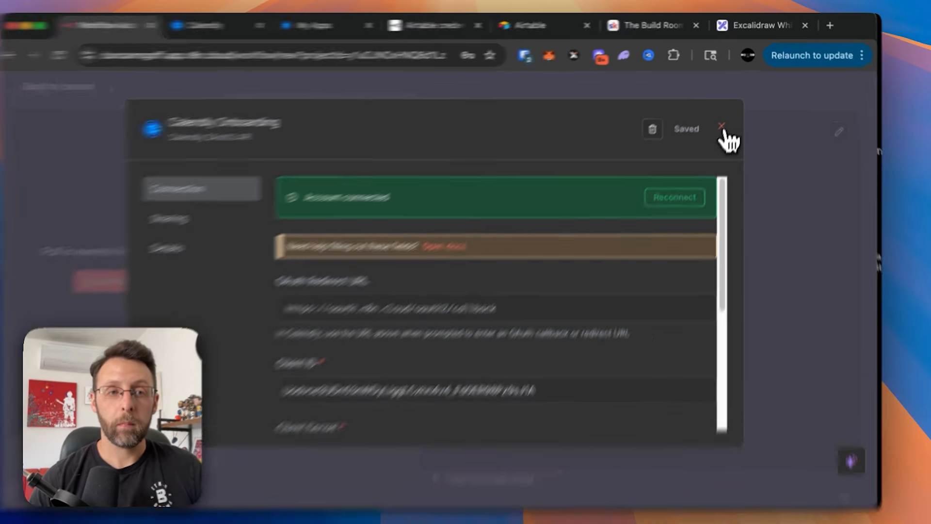
left_click(725, 132)
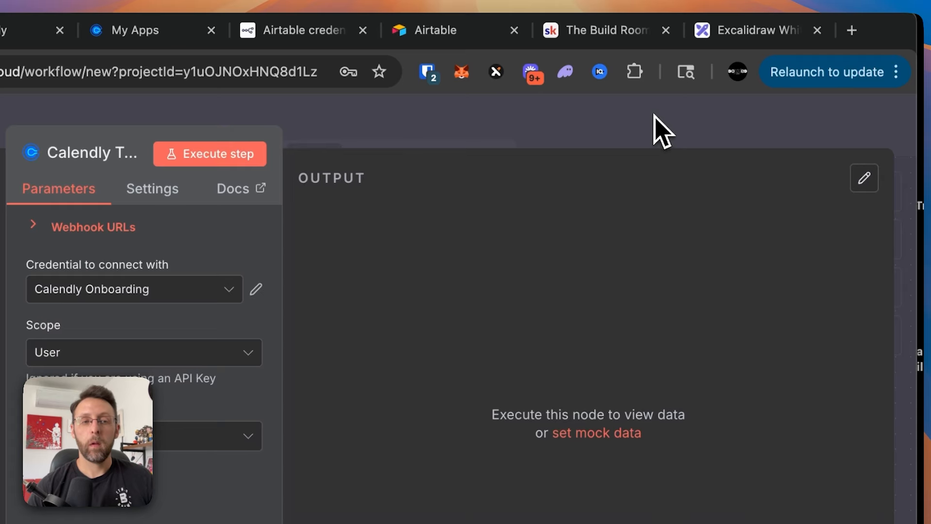
- Rename the workflow 'Calendly Onboarding' and switch to Calendly's scheduling page
left_click(688, 96)
left_click(58, 127)
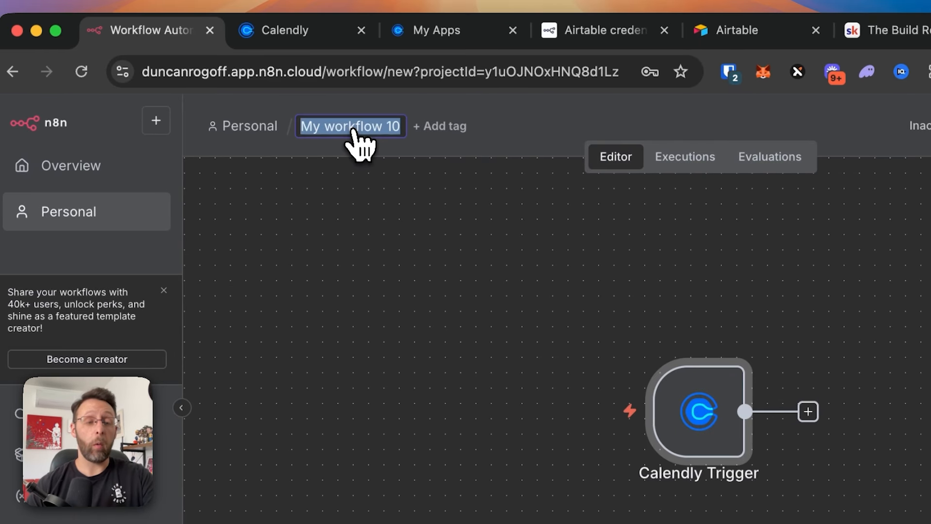
type("Calendly On")
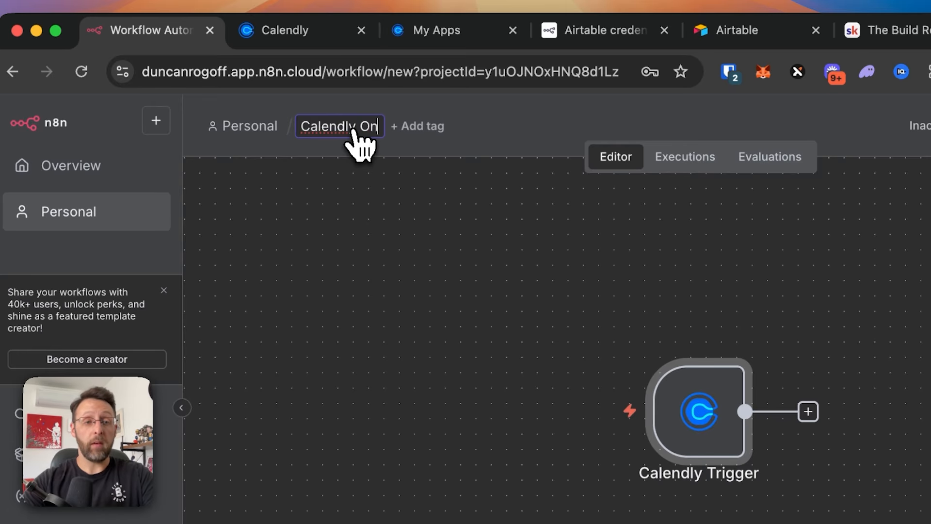
type("boarding")
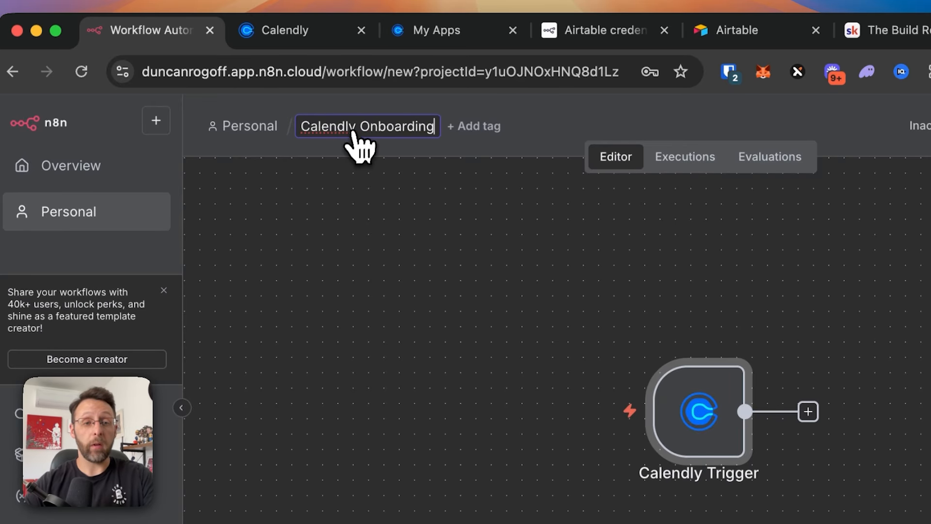
left_click(746, 117)
left_click(647, 258)
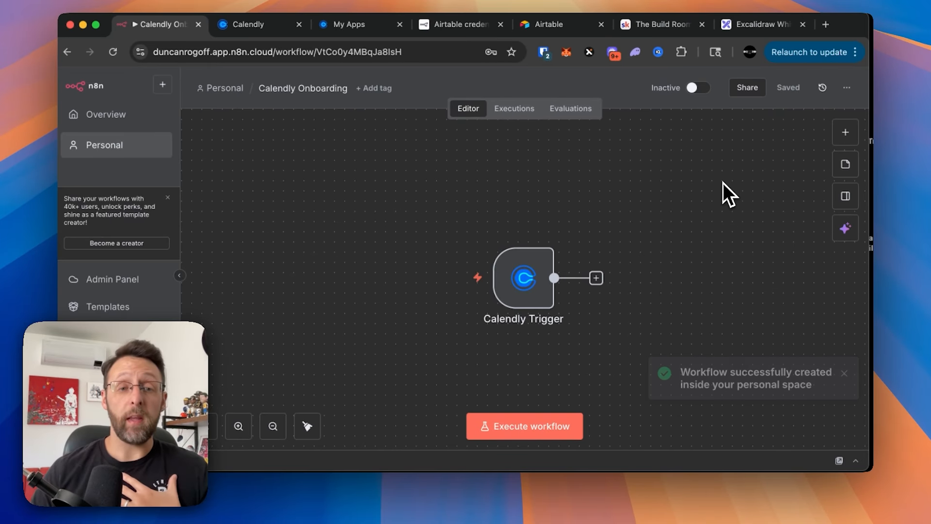
left_click(267, 29)
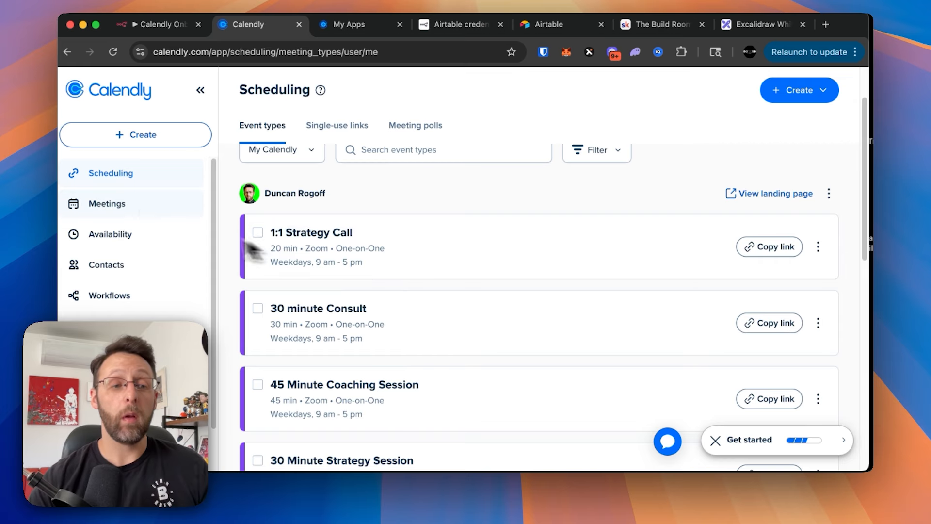
- Create a one-on-one event type named 'n8n test' with Zoom as the location
left_click(778, 96)
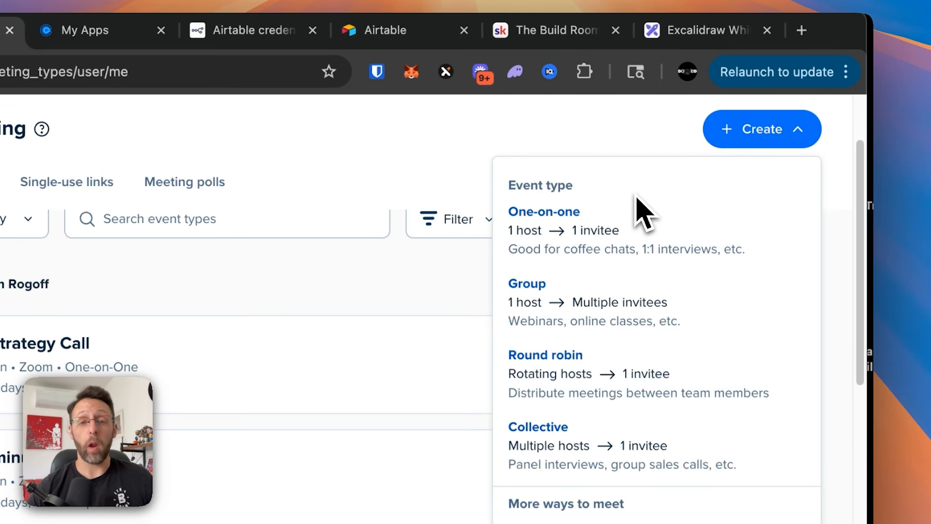
left_click(599, 232)
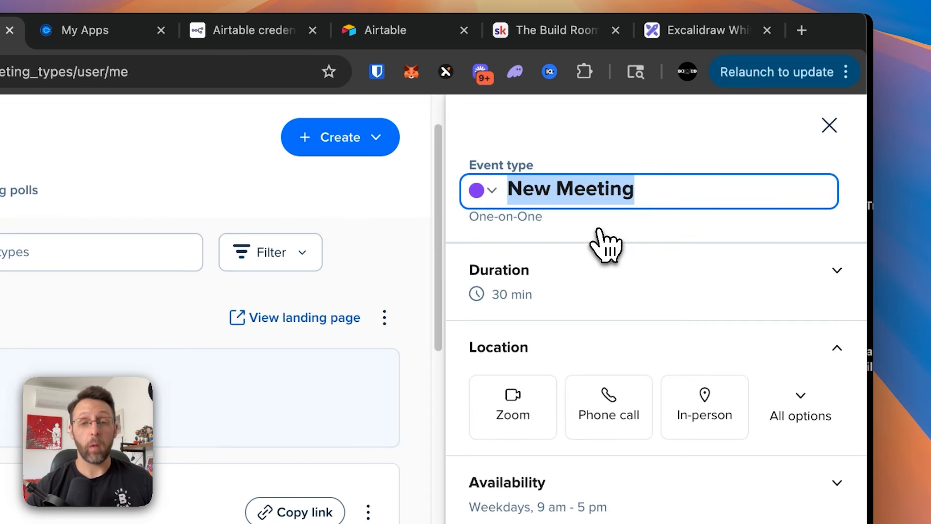
type("n8n test")
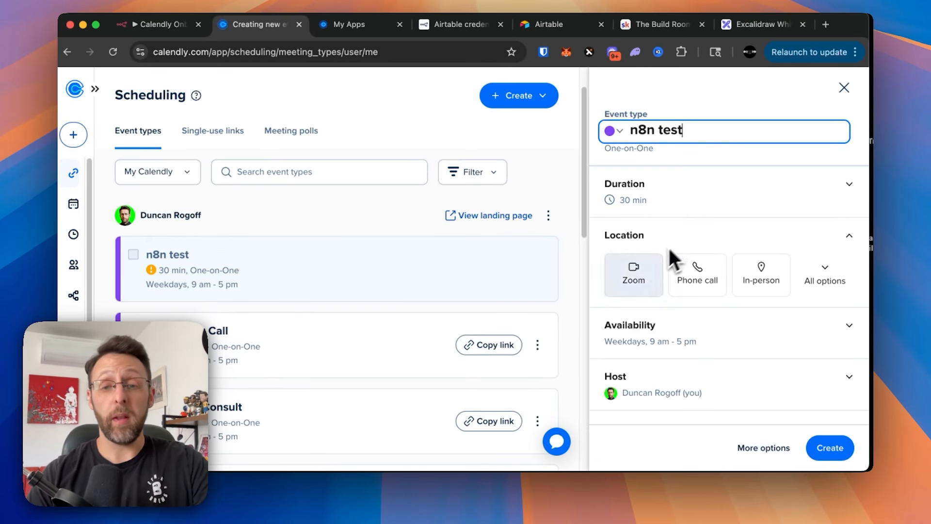
left_click(631, 278)
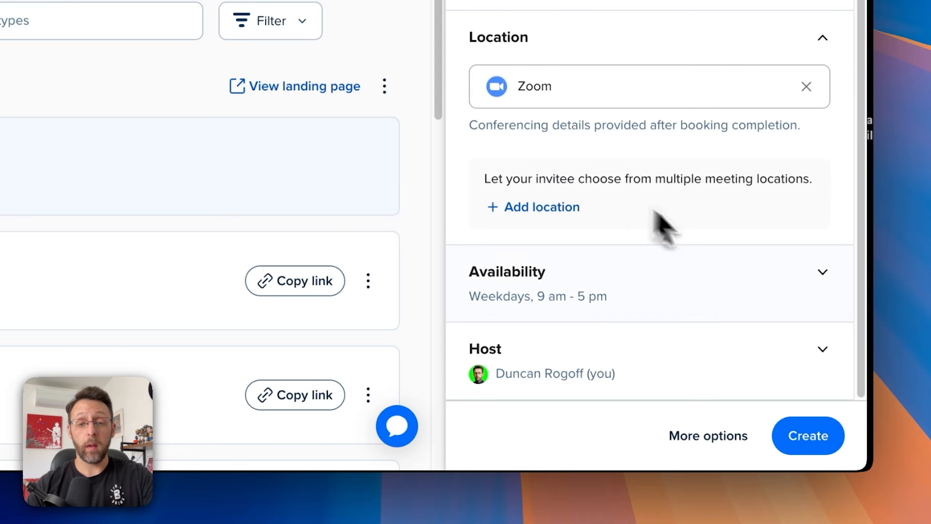
left_click(725, 440)
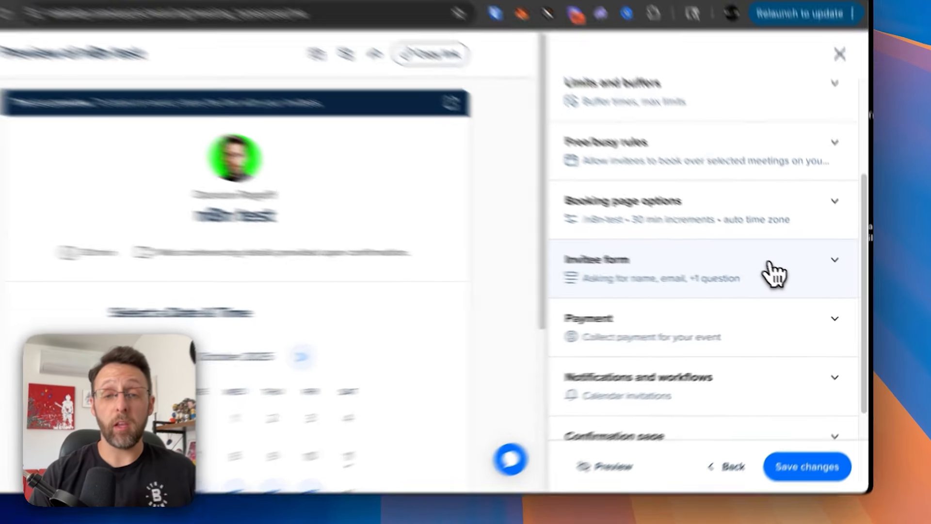
- Add and then delete a second invitee question, and save the n8n test event type
left_click(786, 280)
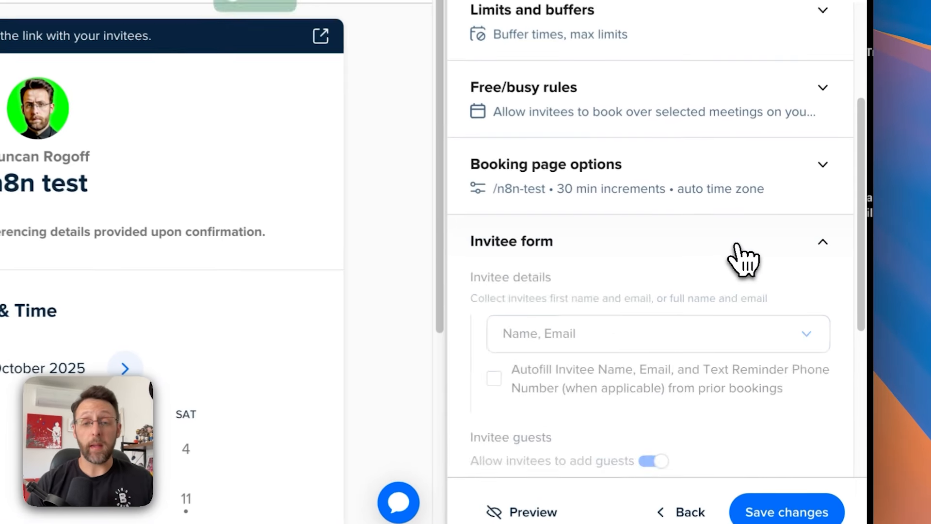
scroll(603, 300, "down", 3)
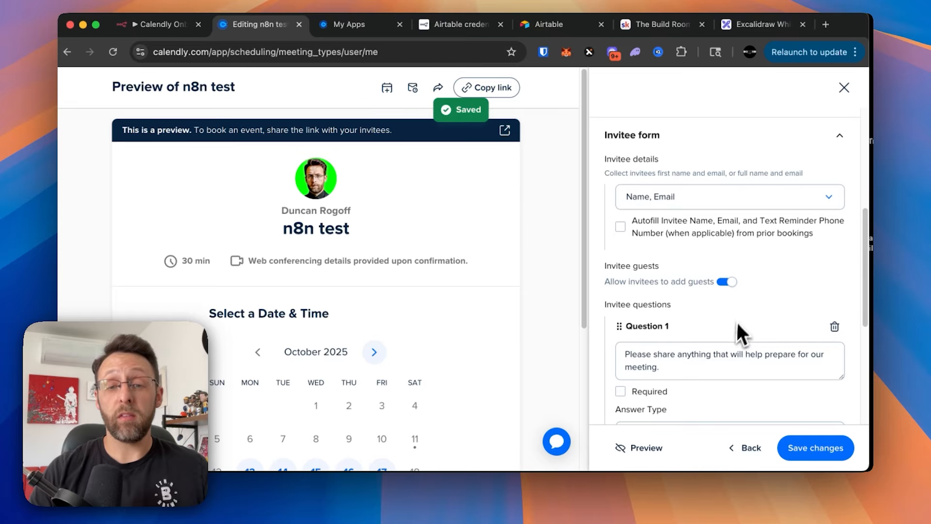
scroll(740, 334, "down", 4)
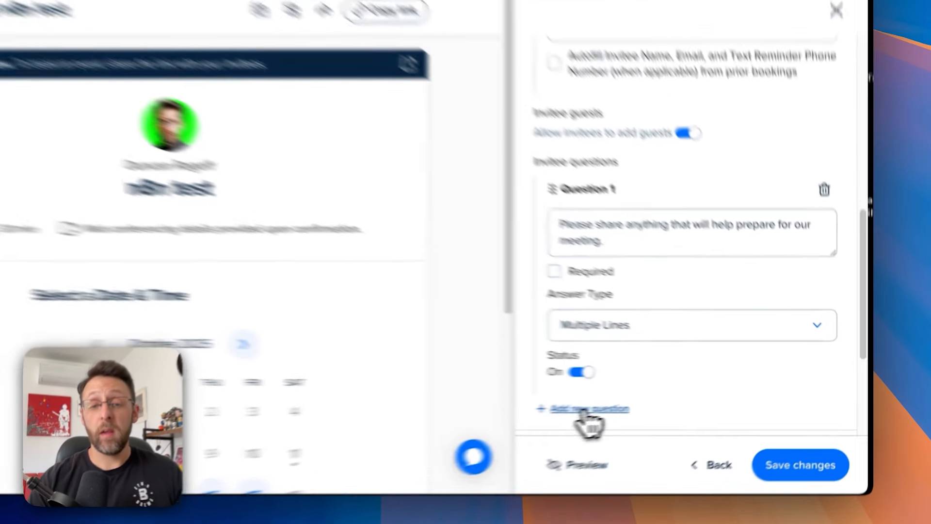
left_click(646, 404)
scroll(707, 384, "down", 3)
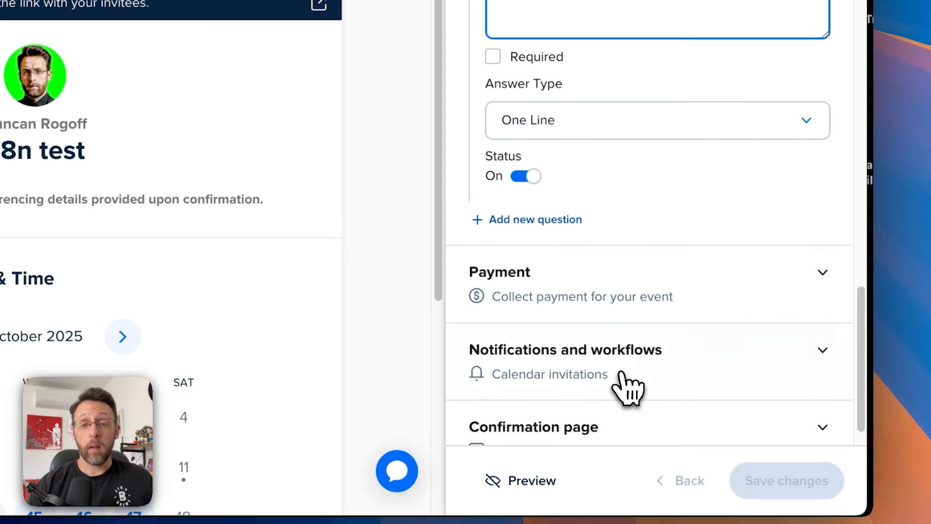
scroll(742, 292, "up", 3)
scroll(711, 169, "up", 2)
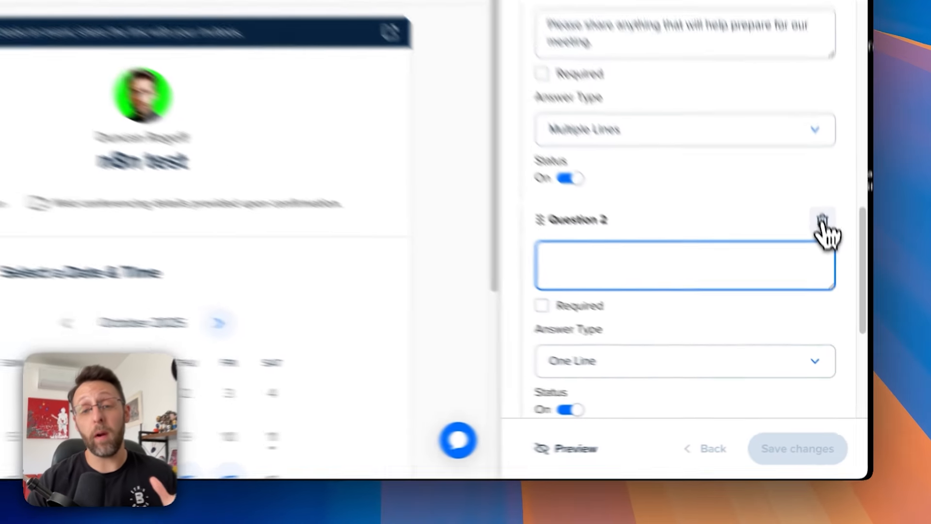
left_click(835, 274)
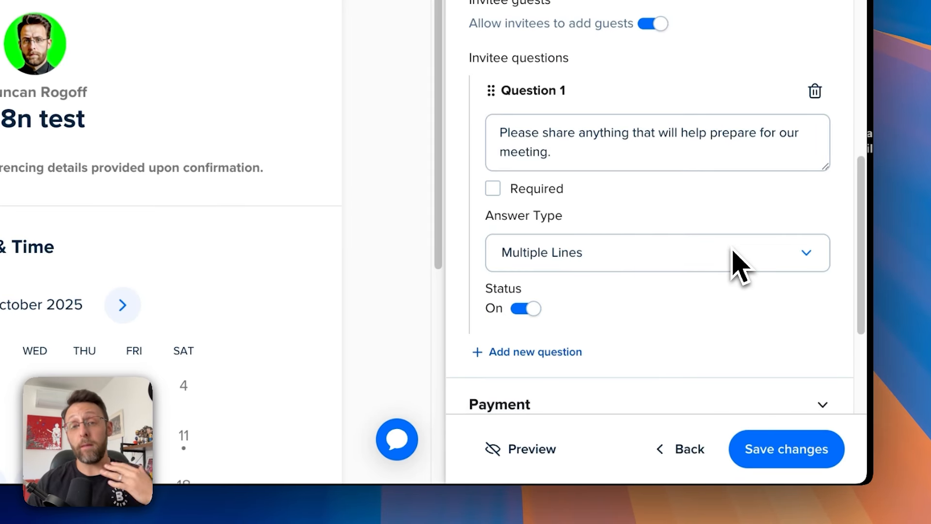
scroll(740, 264, "down", 4)
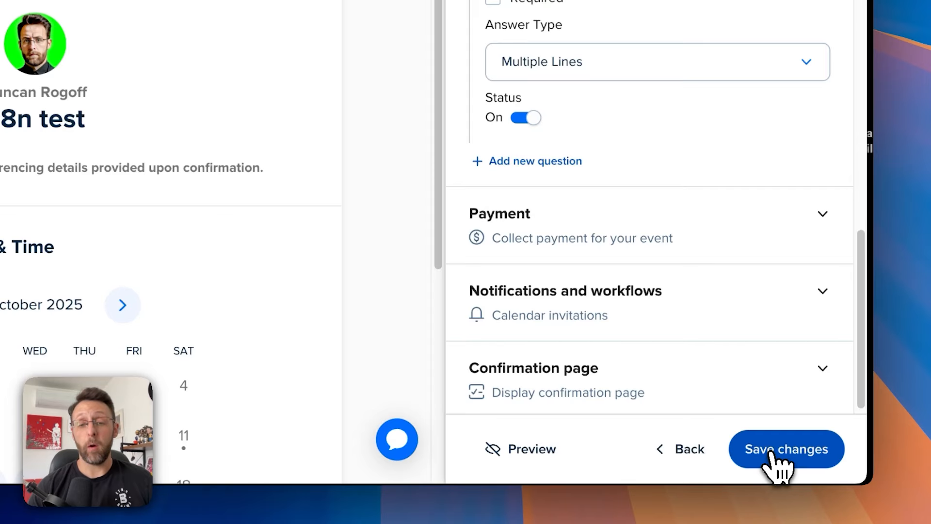
left_click(772, 453)
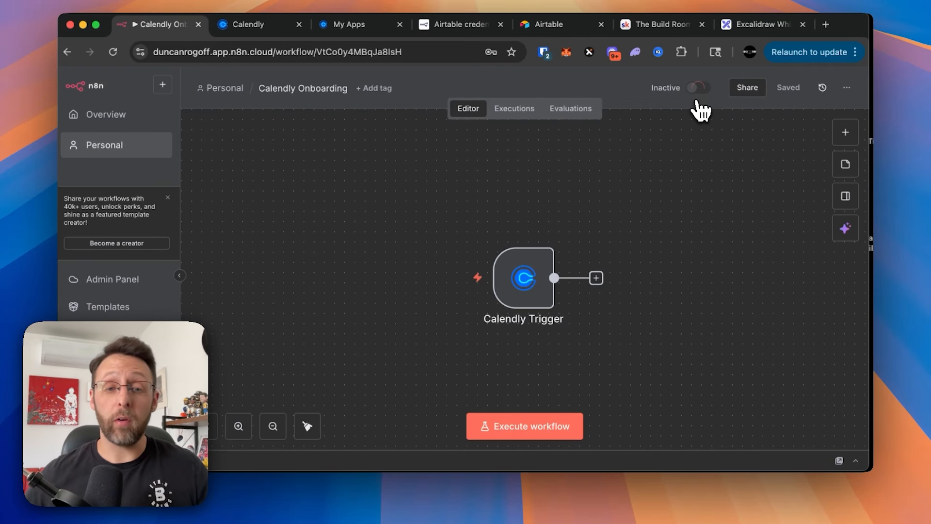
- Activate the Calendly Onboarding workflow, then copy the n8n test event's booking link in Calendly
left_click(698, 88)
left_click(575, 307)
left_click(695, 237)
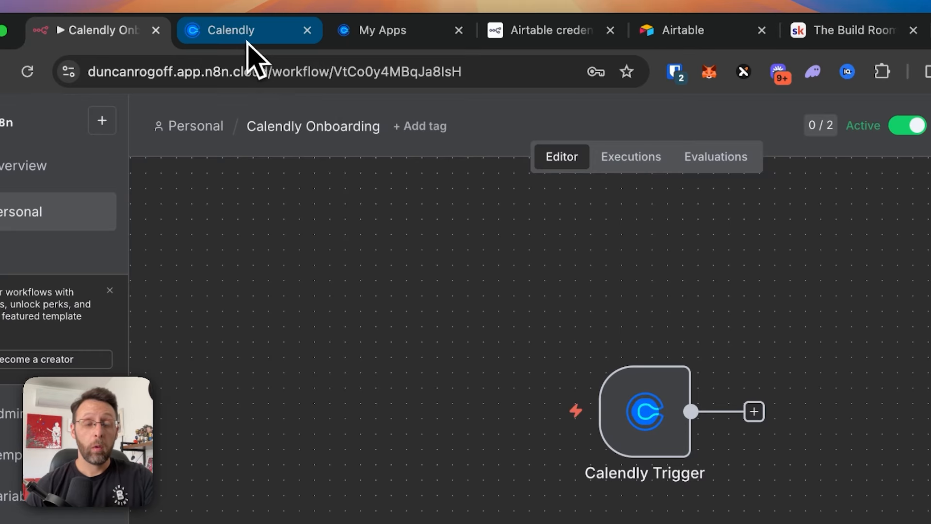
left_click(249, 43)
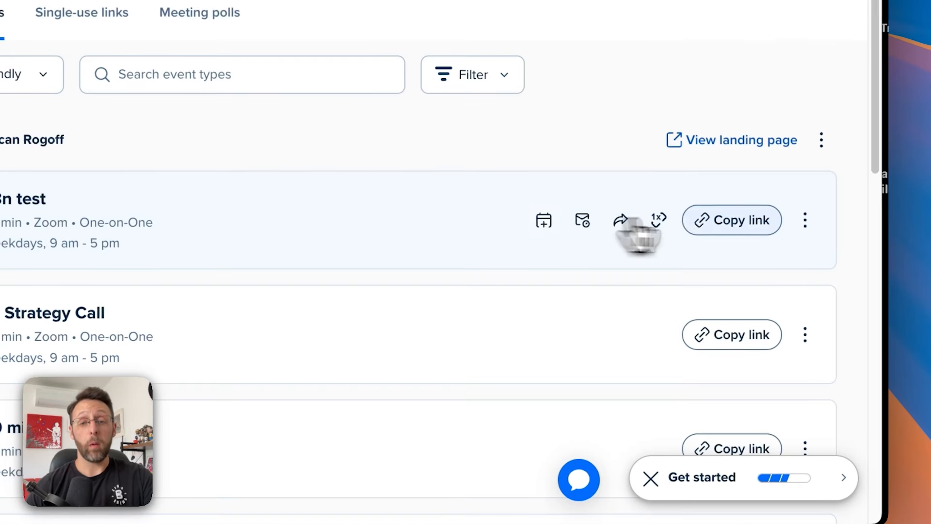
left_click(737, 225)
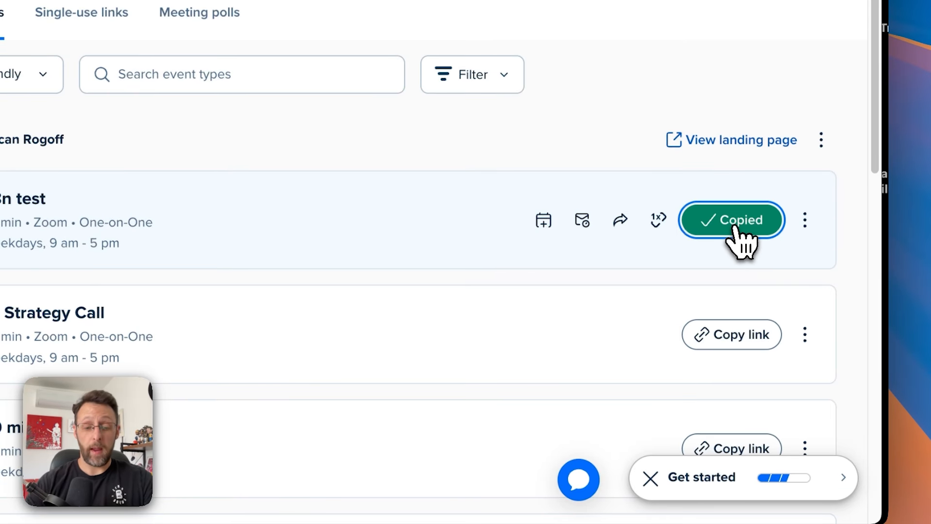
- Open the n8n test booking link in a private window and pick October 13 at 10:00am
key("super+shift+n")
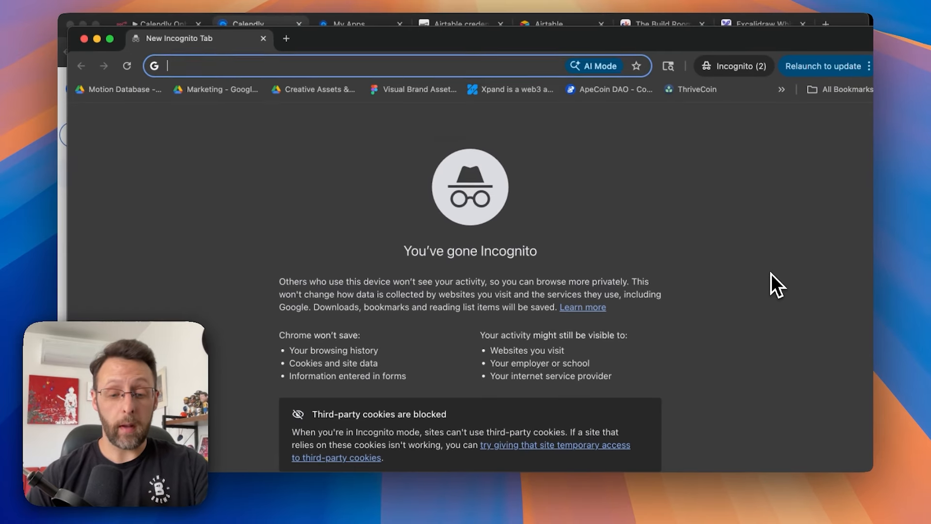
key("super+v")
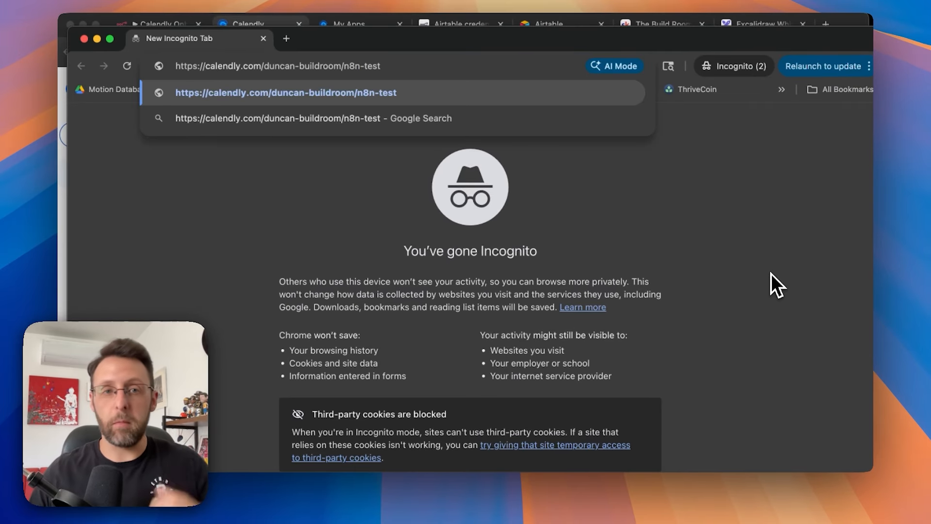
key("Return")
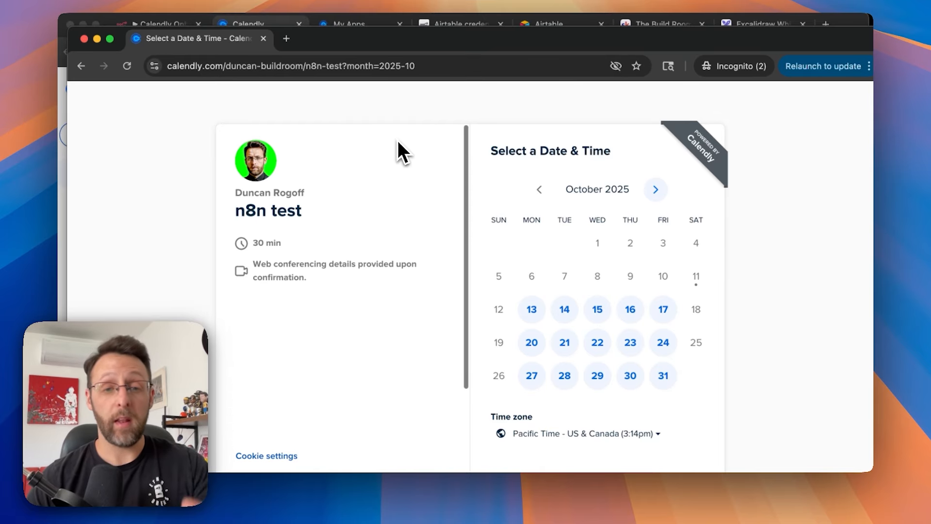
left_click(532, 310)
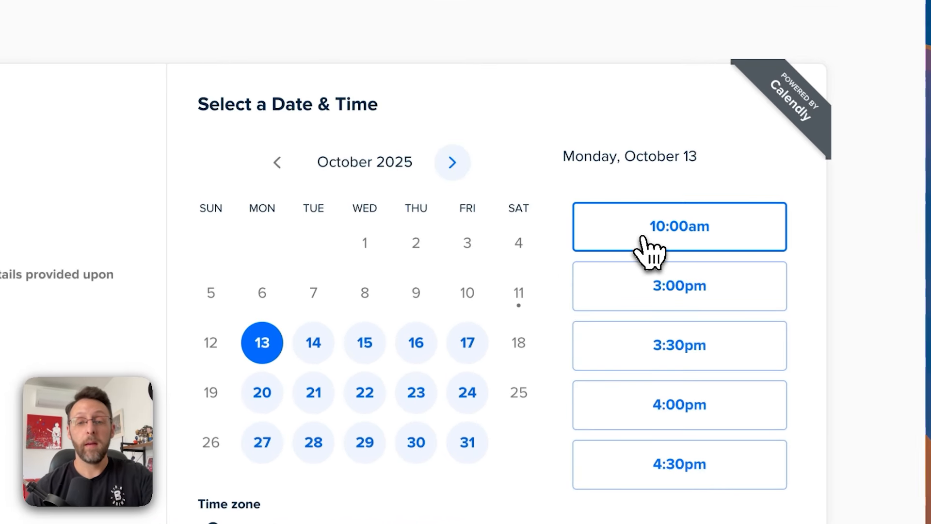
left_click(685, 245)
left_click(742, 243)
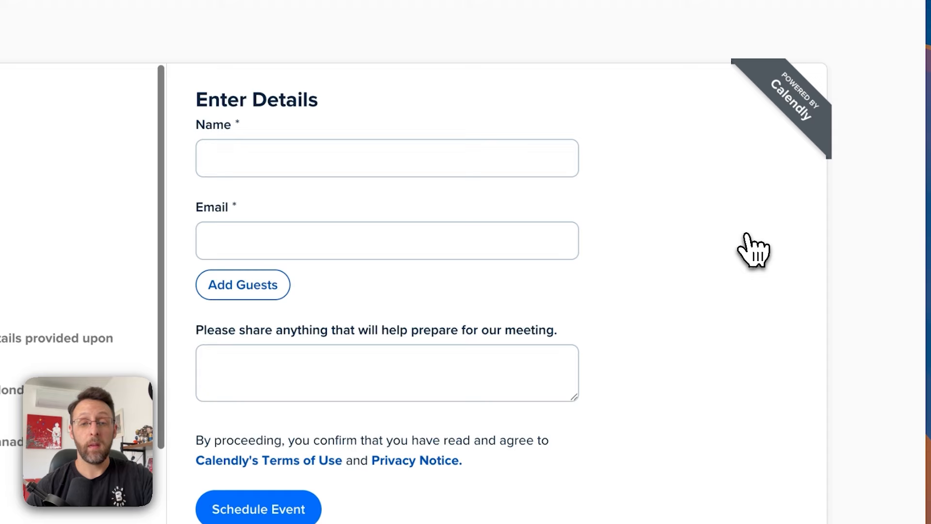
- Enter the invitee's name, e-mail and the note 'i need some sweet automations', and schedule the event
left_click(341, 148)
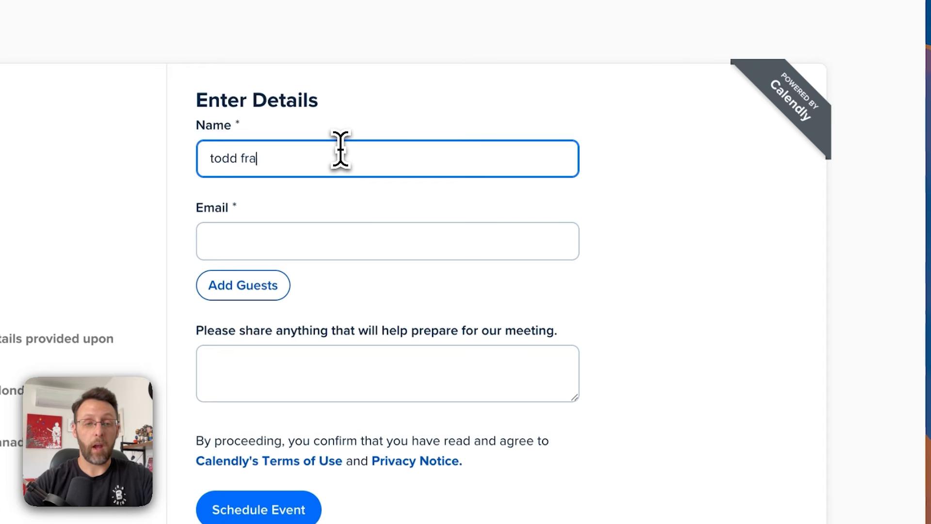
left_click(316, 244)
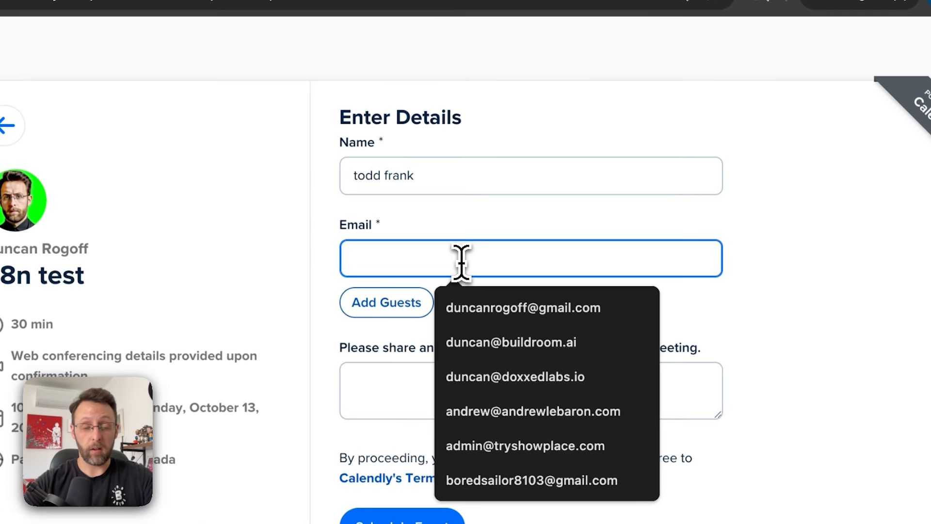
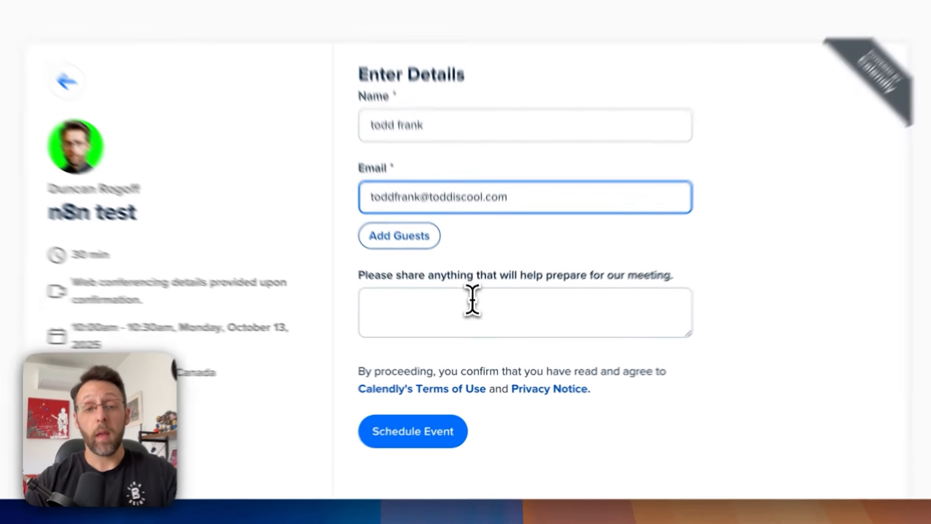
left_click(475, 322)
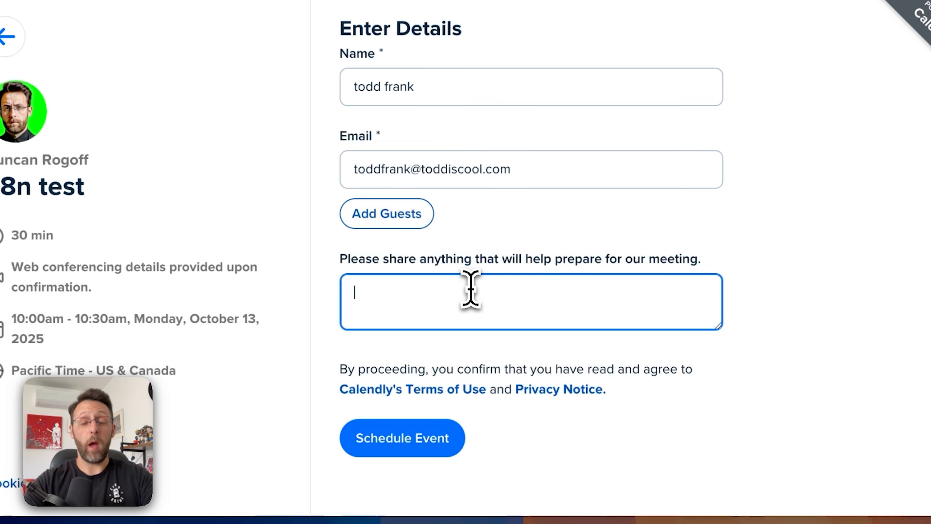
type("i need ")
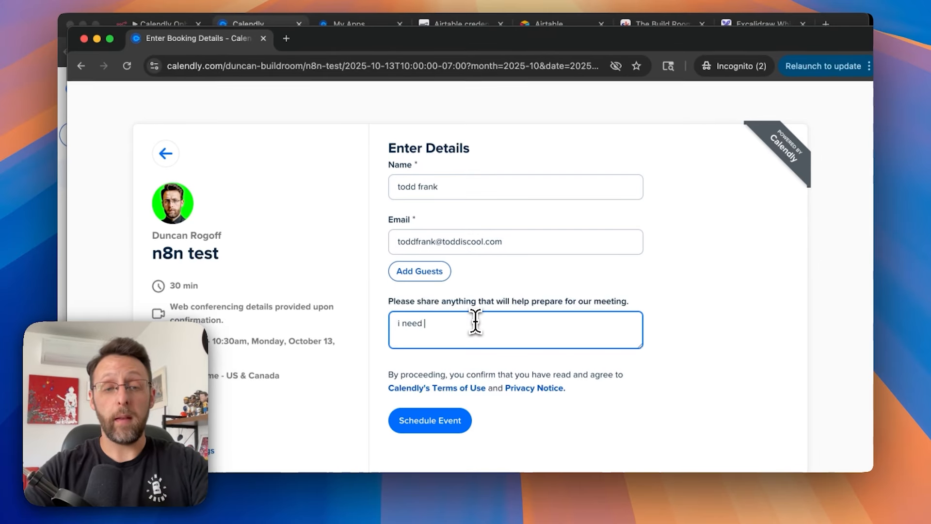
type("some sweet automations")
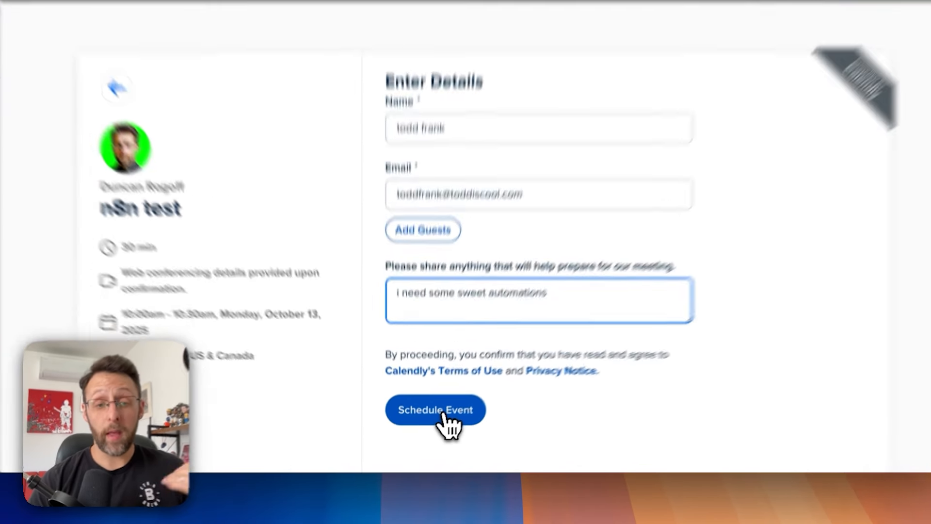
left_click(437, 423)
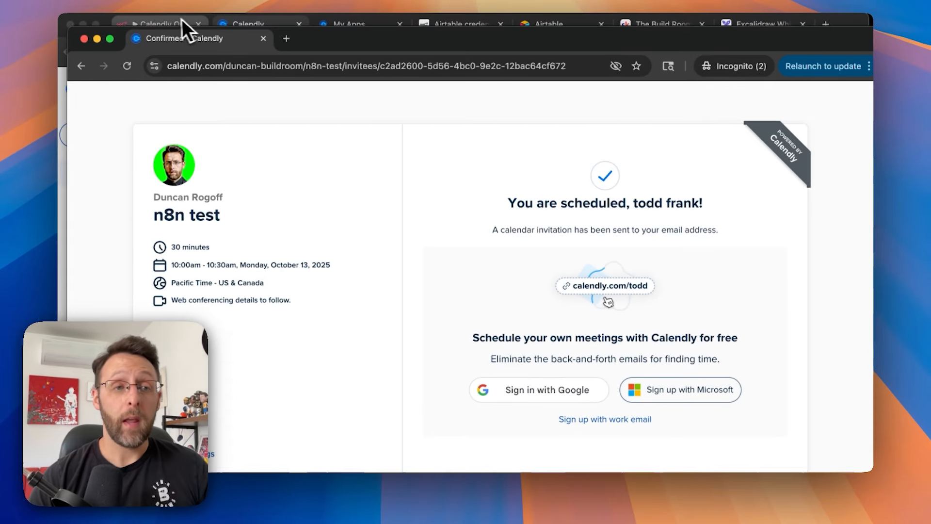
left_click(170, 22)
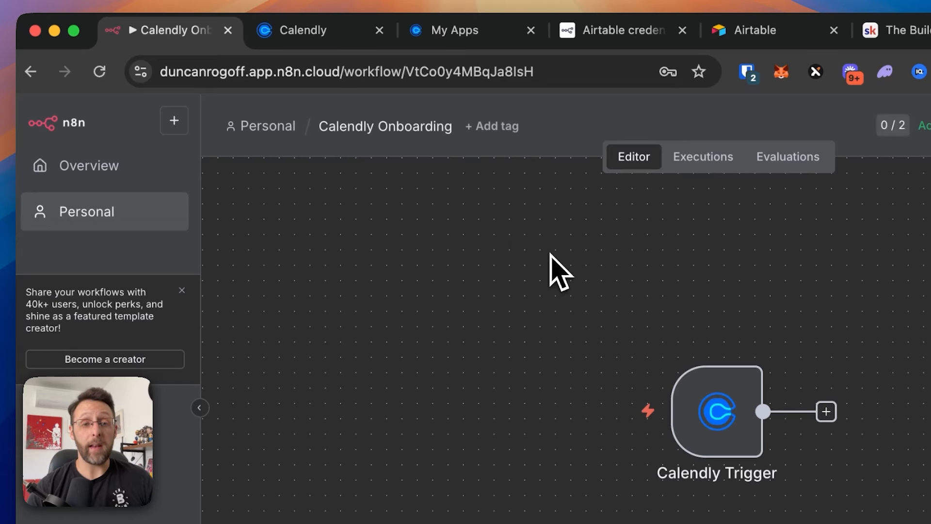
- Open the succeeded execution #8843 and inspect the Calendly Trigger's booking JSON output
left_click(705, 163)
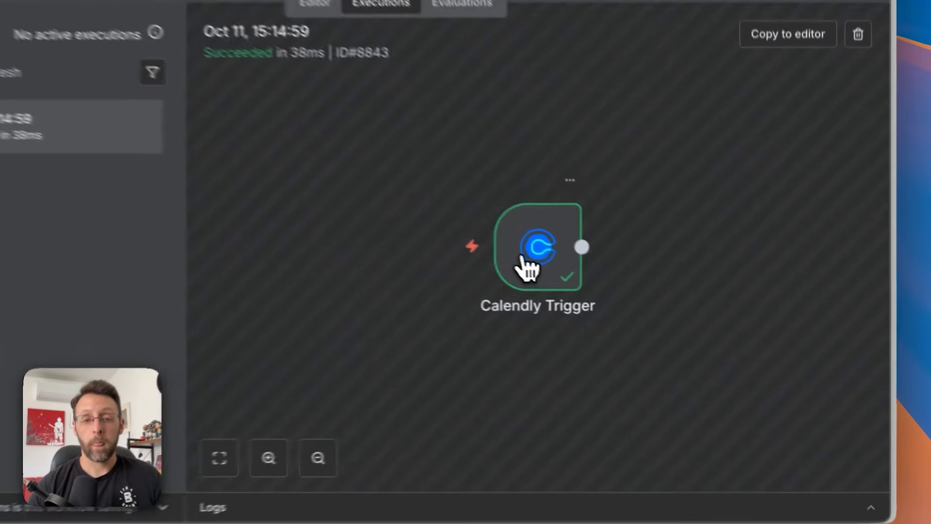
double_click(616, 294)
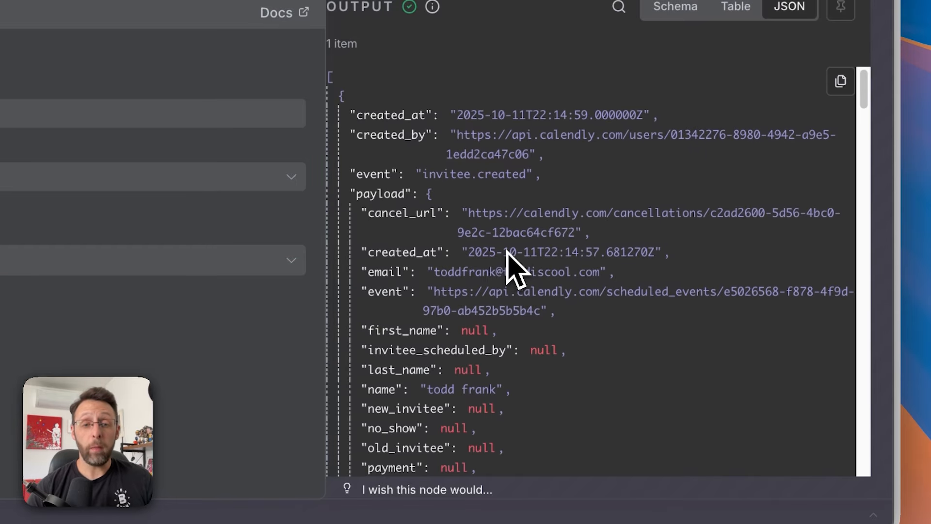
left_click_drag(434, 272, 617, 276)
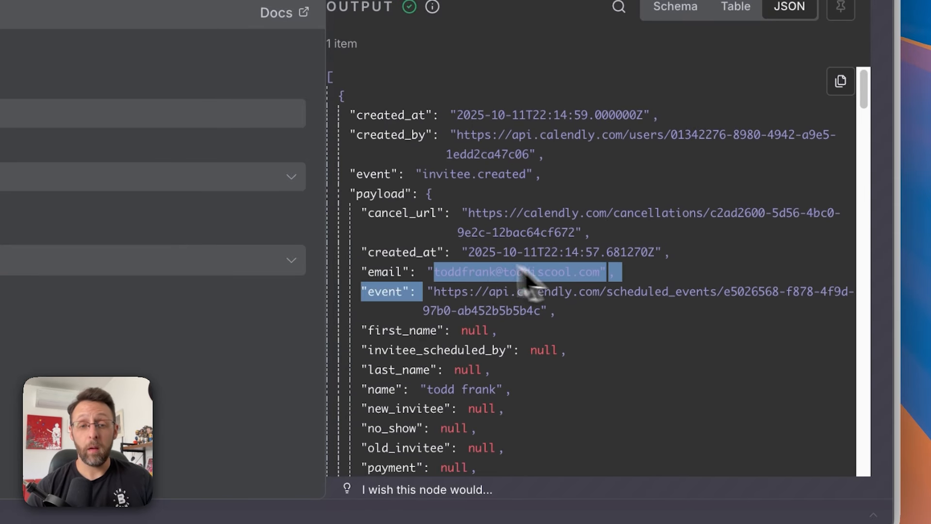
left_click_drag(462, 251, 561, 267)
scroll(477, 252, "down", 4)
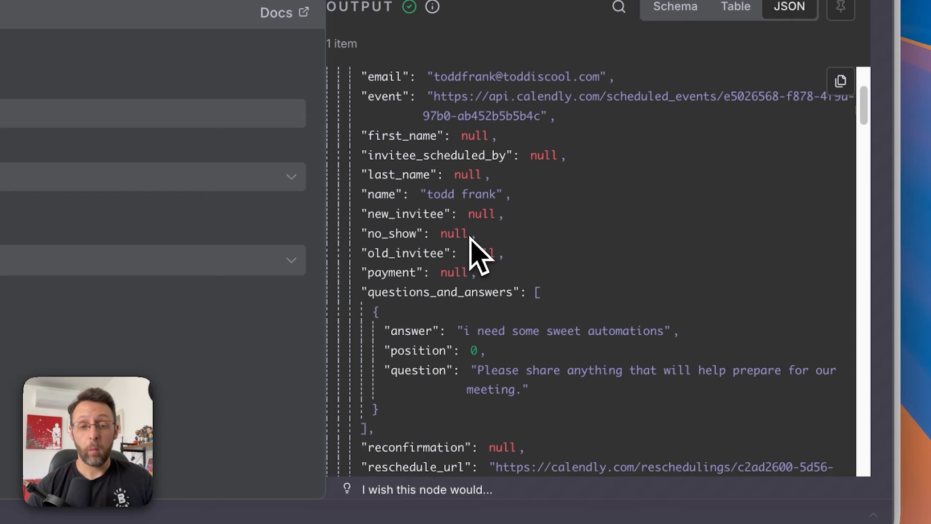
scroll(471, 238, "down", 4)
left_click_drag(460, 287, 599, 330)
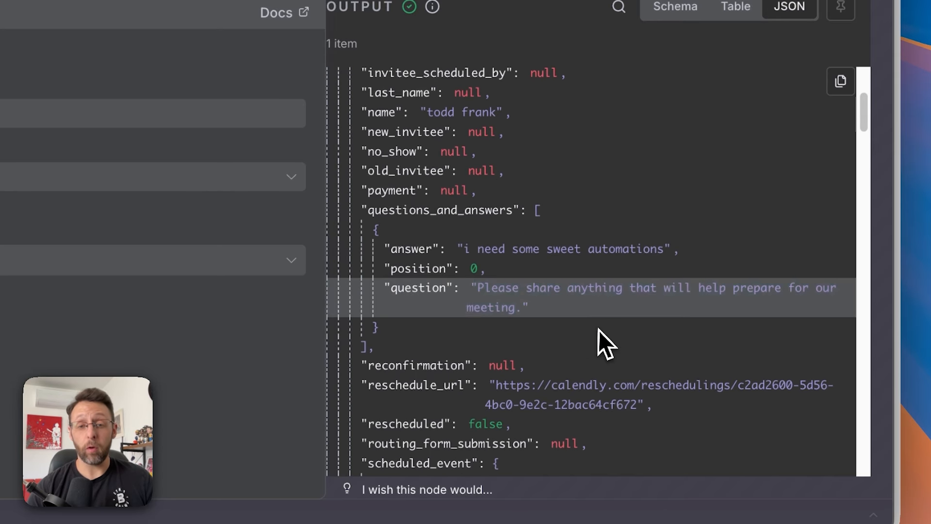
scroll(598, 330, "down", 8)
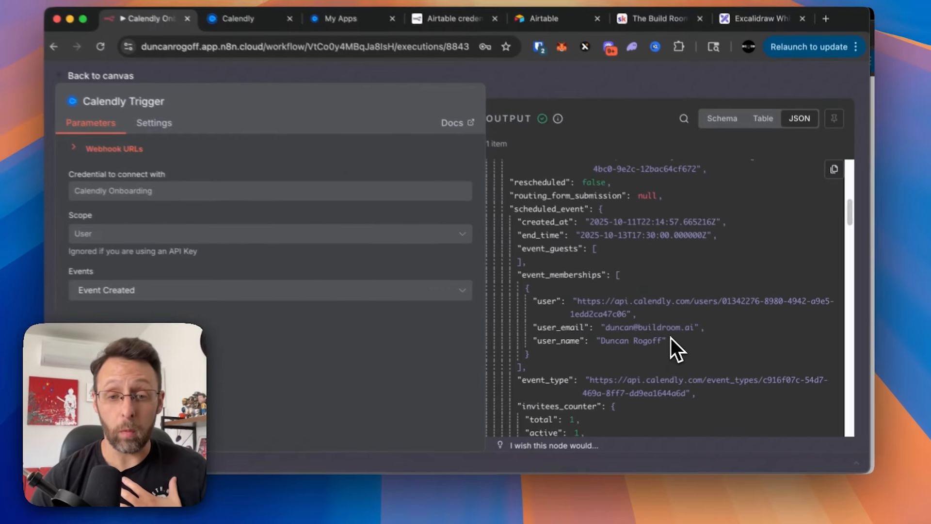
key("Escape")
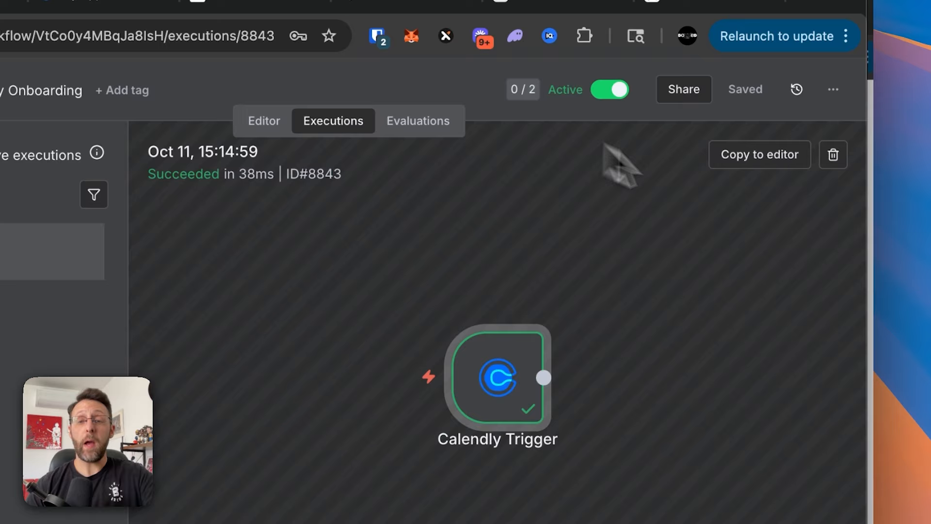
- Copy execution 8843's data to the editor, pinning its booking item on the Calendly Trigger
left_click(757, 155)
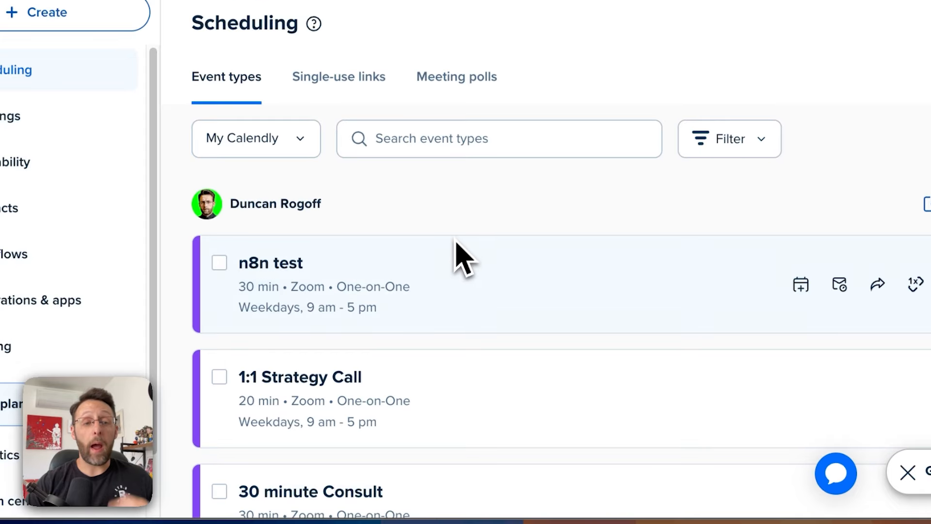
scroll(408, 374, "down", 5)
scroll(400, 379, "up", 5)
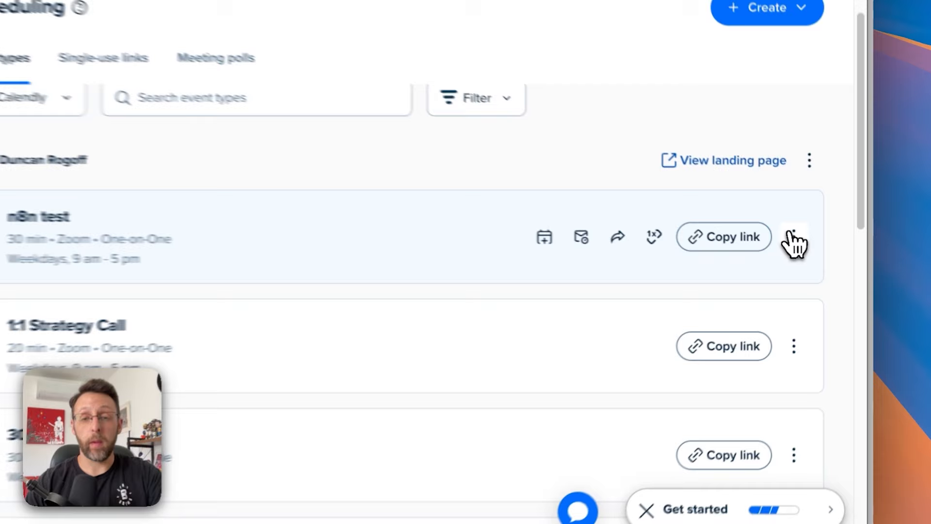
- Rename the Calendly n8n test event type to 'Onboarding' and save it
left_click(818, 252)
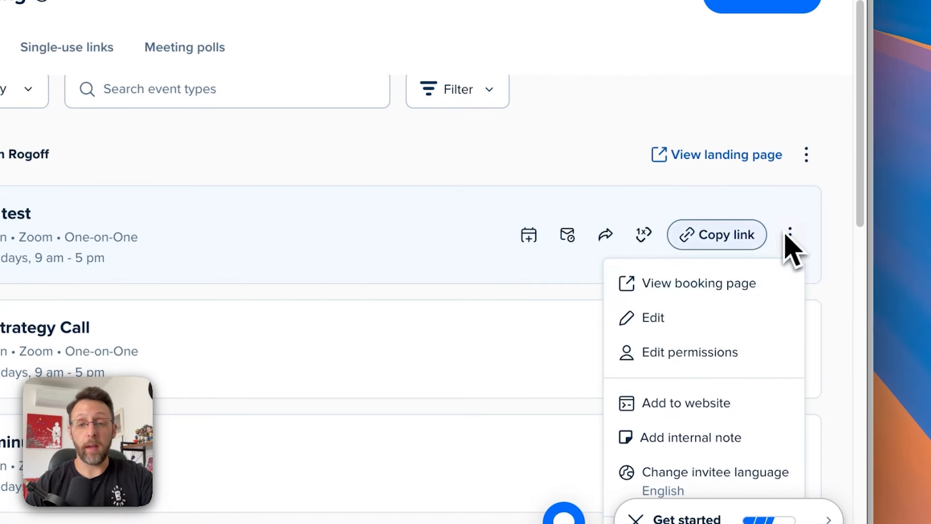
left_click(730, 311)
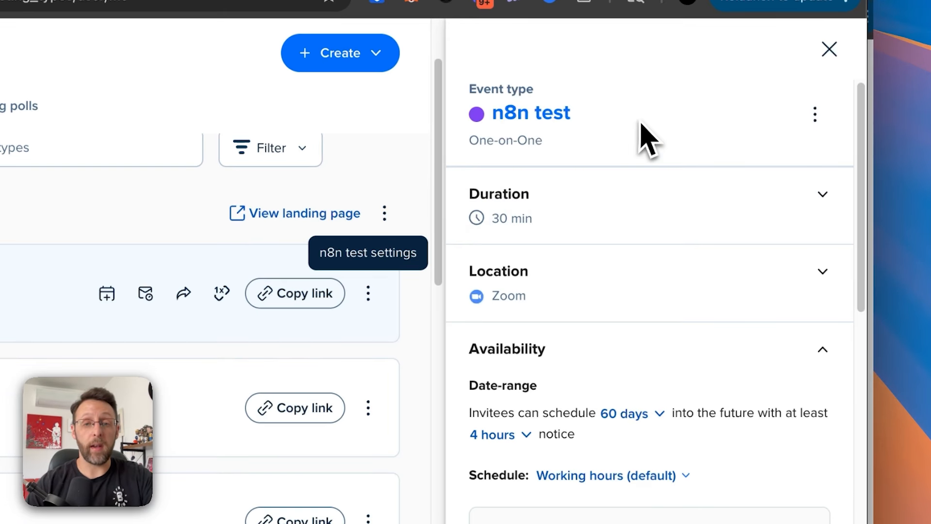
left_click(545, 111)
triple_click(546, 111)
type("Onl")
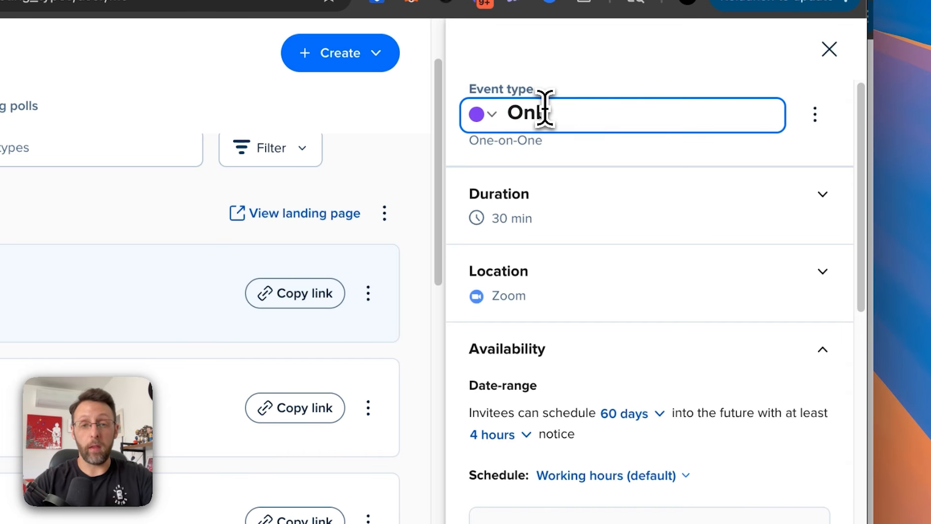
type("oarding")
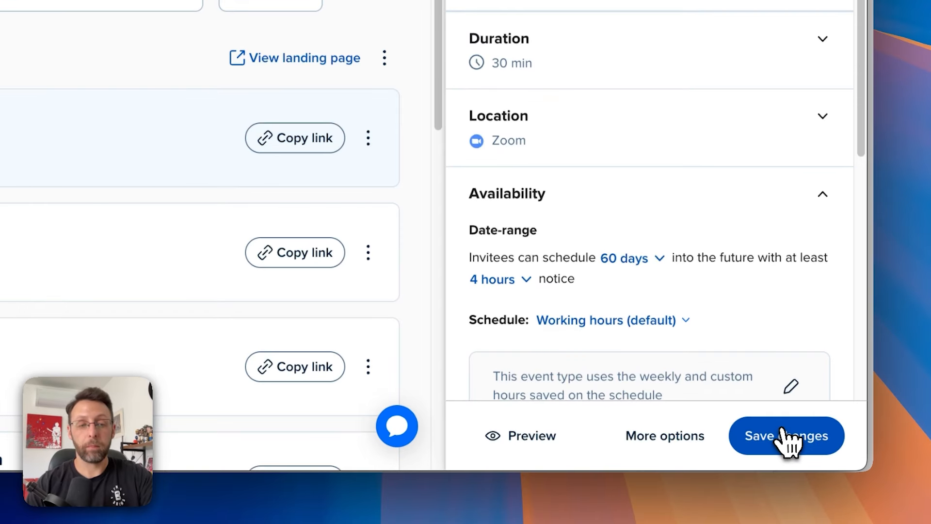
left_click(783, 434)
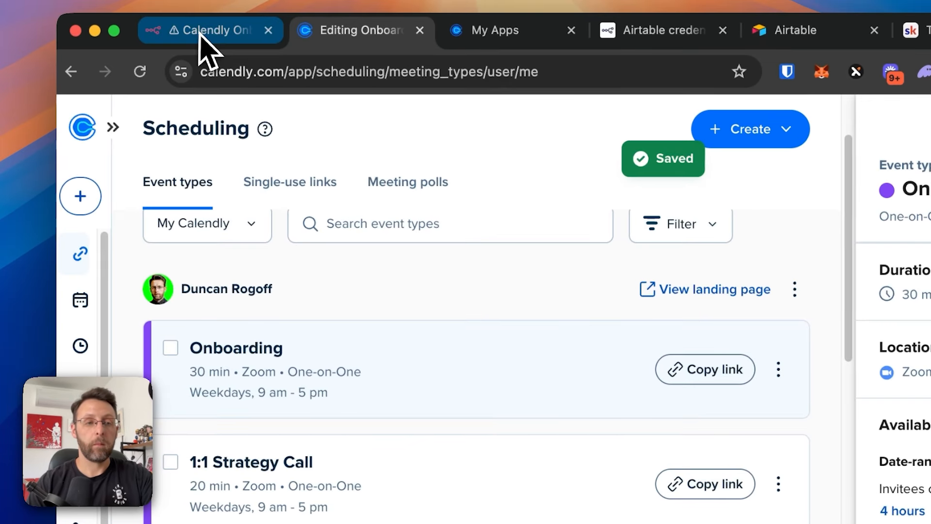
- Add an If node after the Calendly Trigger in the n8n workflow
left_click(202, 36)
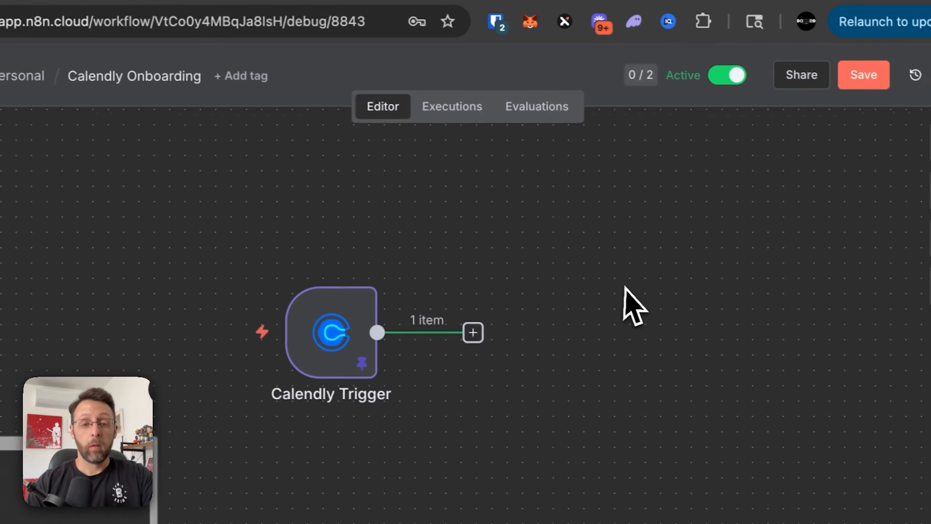
scroll(631, 305, "right", 3)
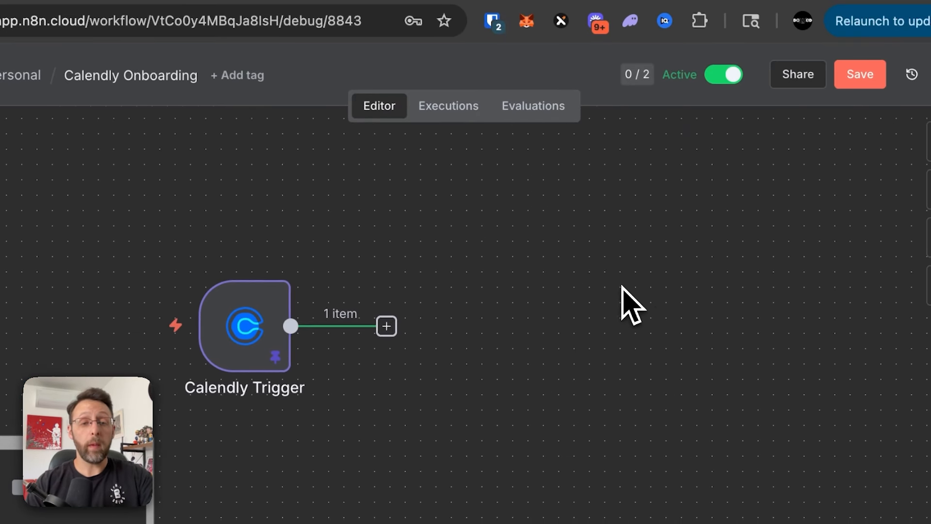
left_click(386, 325)
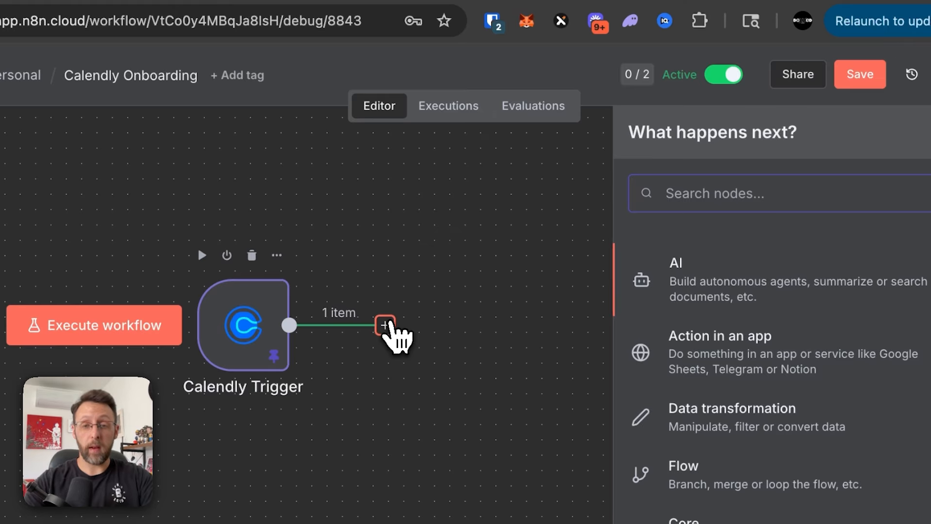
type("if")
left_click(710, 277)
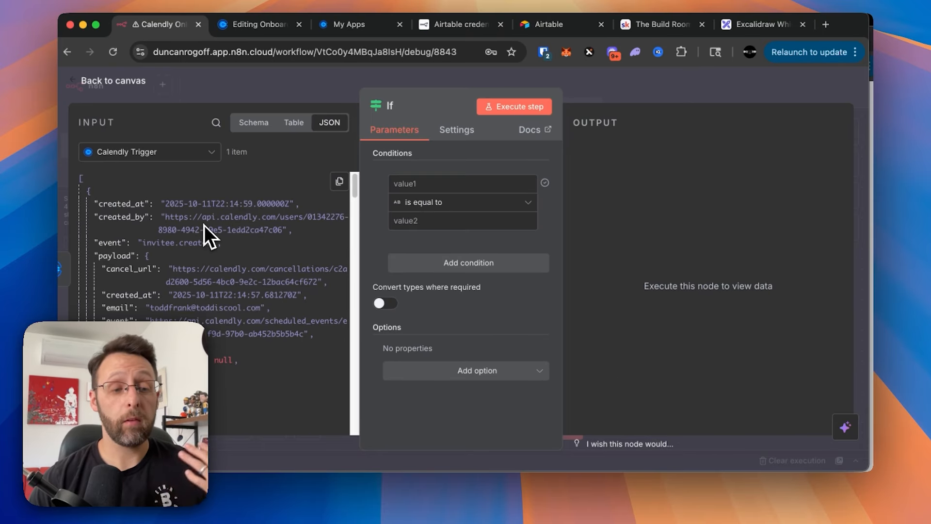
- Set the If condition's value1 to payload.scheduled_event.event_type and switch the input view to Schema
scroll(204, 225, "down", 5)
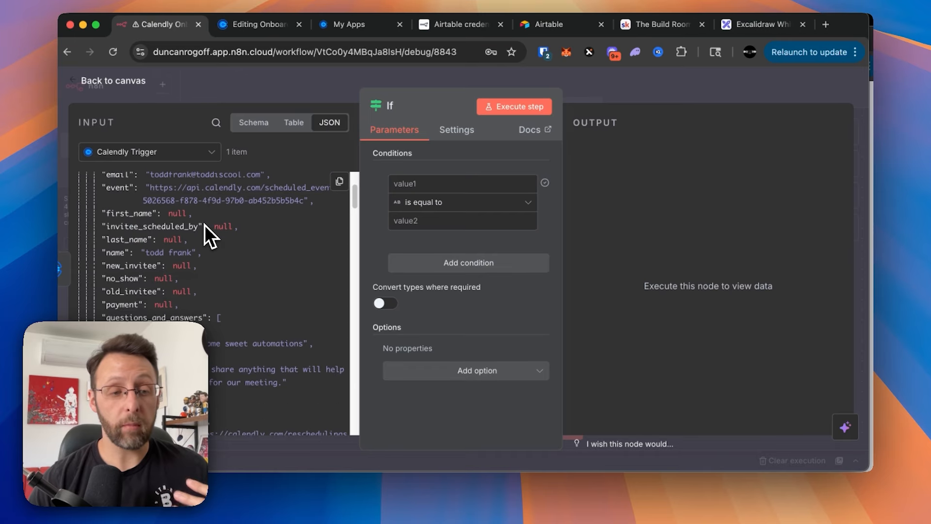
scroll(204, 225, "down", 8)
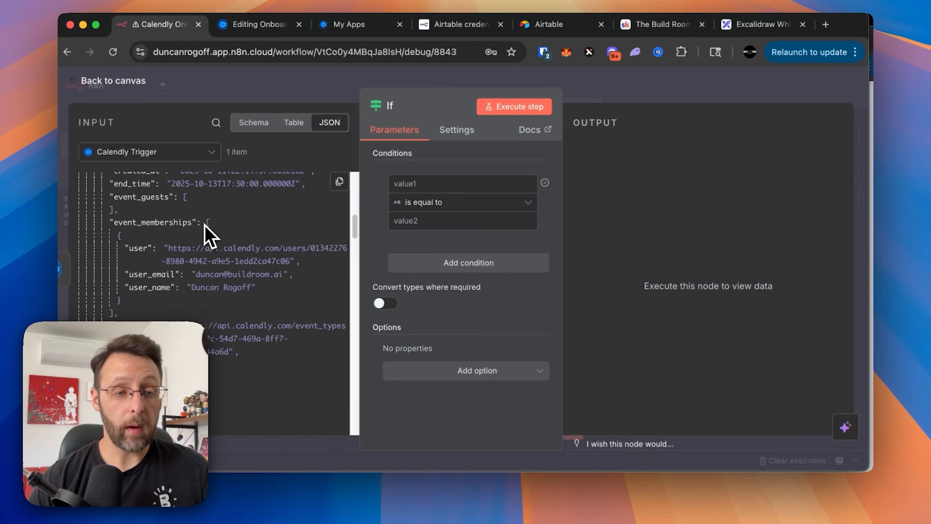
scroll(205, 225, "down", 1)
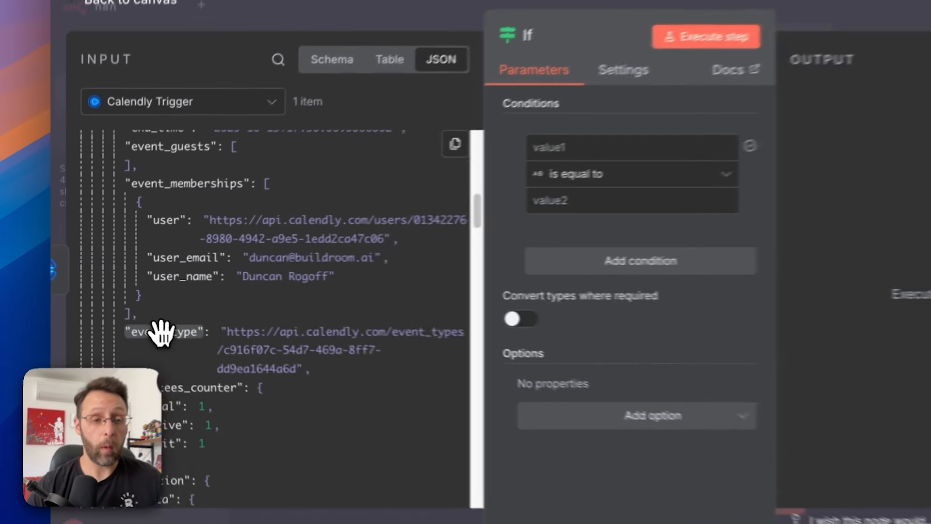
left_click_drag(160, 332, 548, 148)
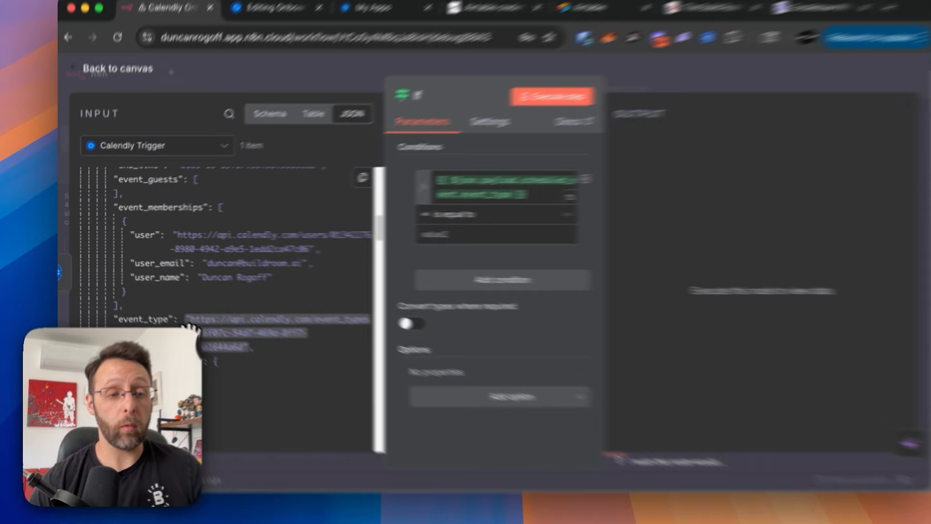
left_click_drag(180, 324, 213, 339)
left_click(357, 72)
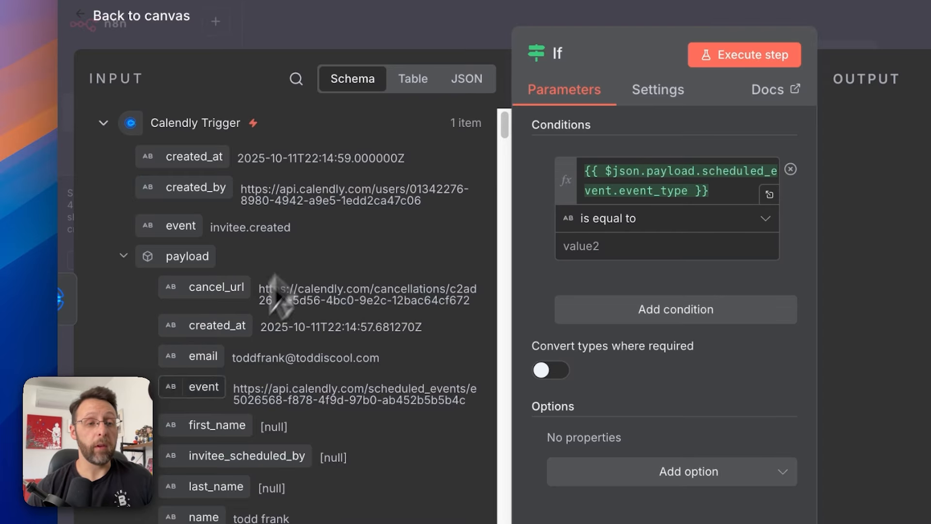
scroll(312, 260, "down", 10)
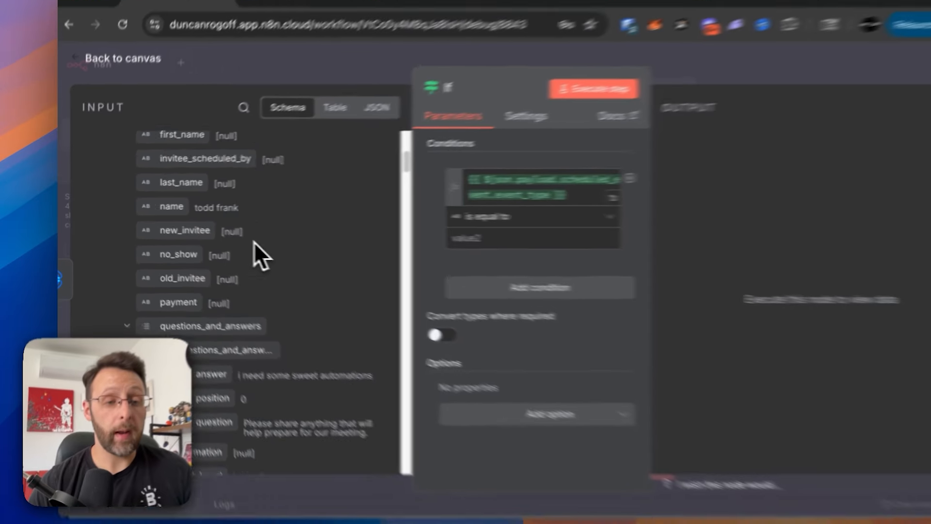
scroll(225, 237, "down", 10)
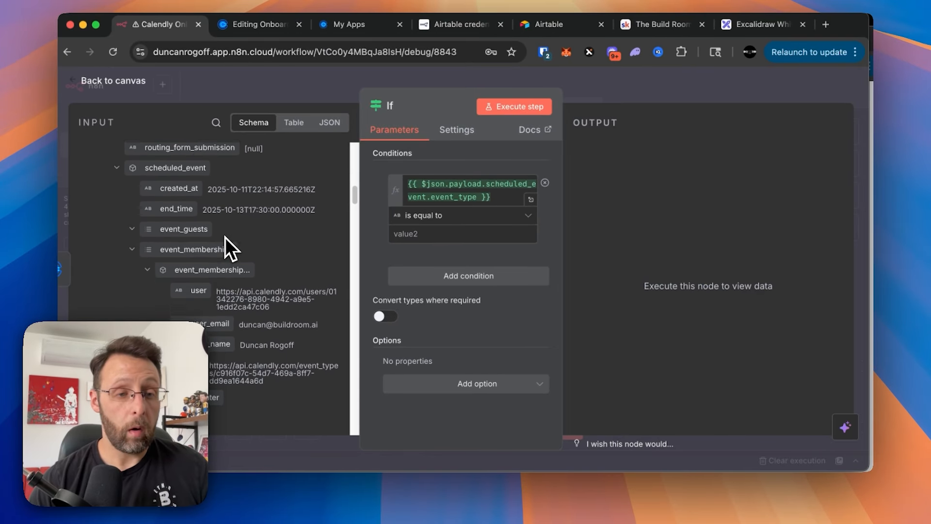
scroll(225, 238, "down", 3)
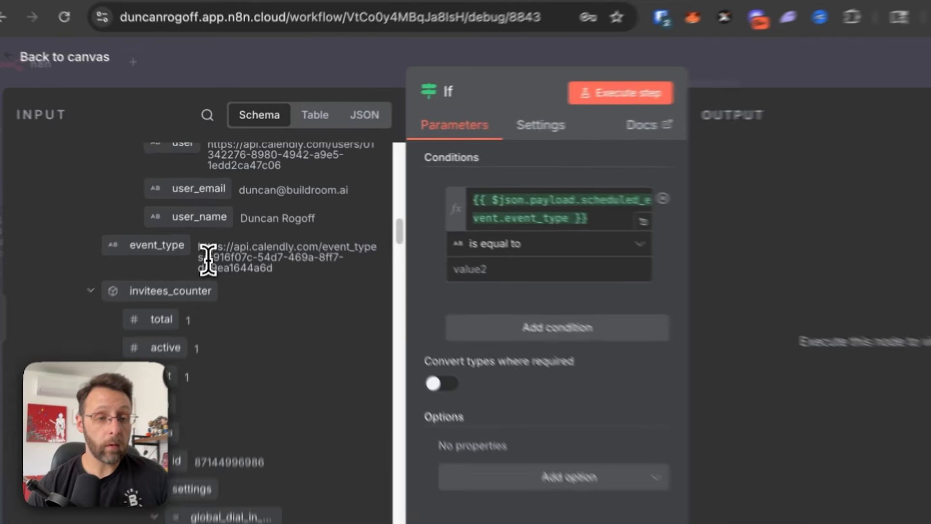
- Paste the event type ID c916f07c-54d7-469a-8ff7-dd9ea1644a6d as the condition's comparison value
left_click_drag(206, 257, 271, 269)
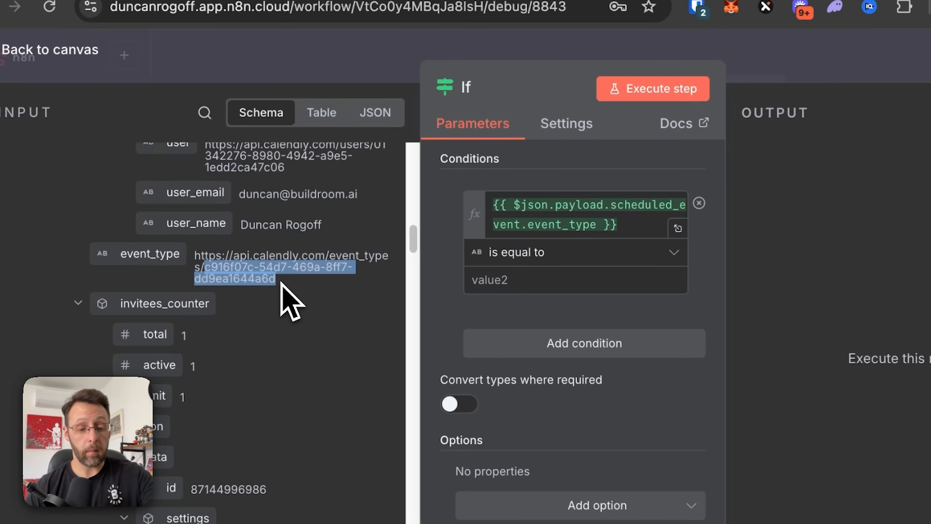
key("ctrl+c")
left_click(524, 280)
key("ctrl+v")
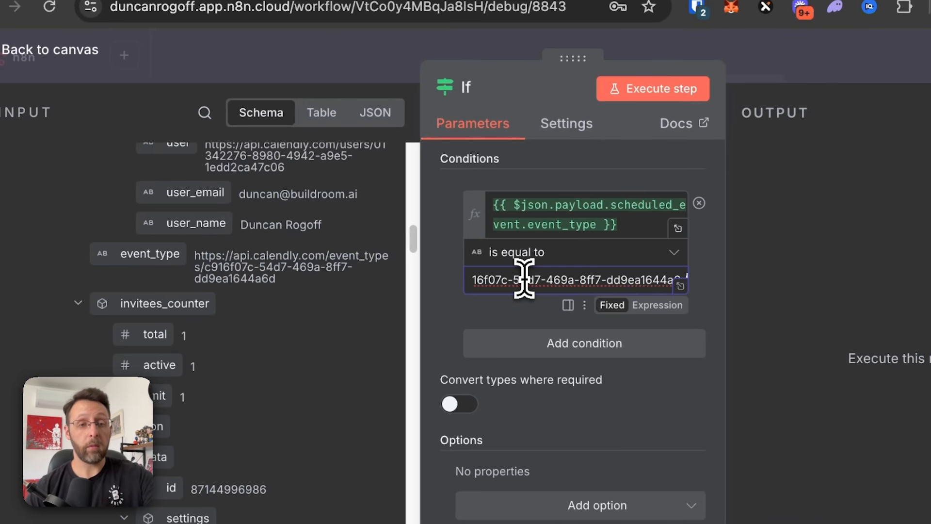
left_click(445, 280)
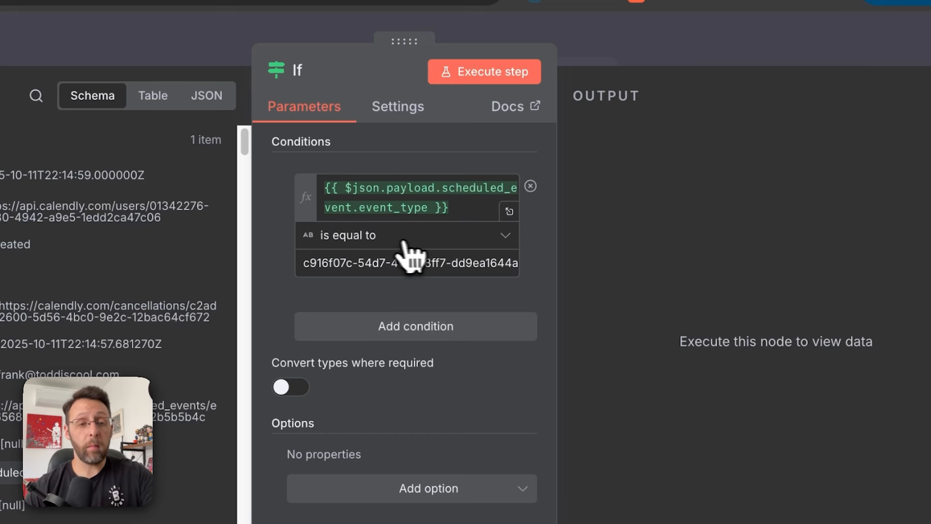
- Change the operator to String contains and execute the If step, sending 1 item true
left_click(386, 238)
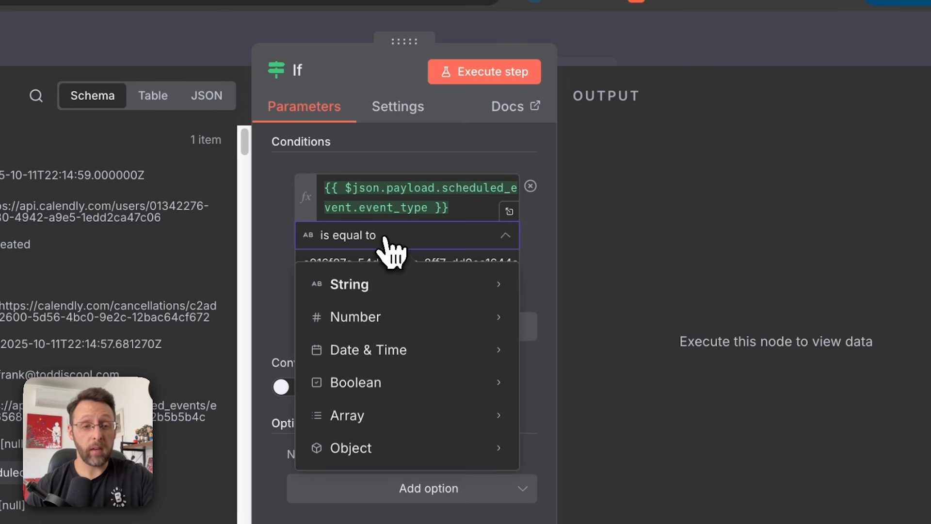
mouse_move(388, 280)
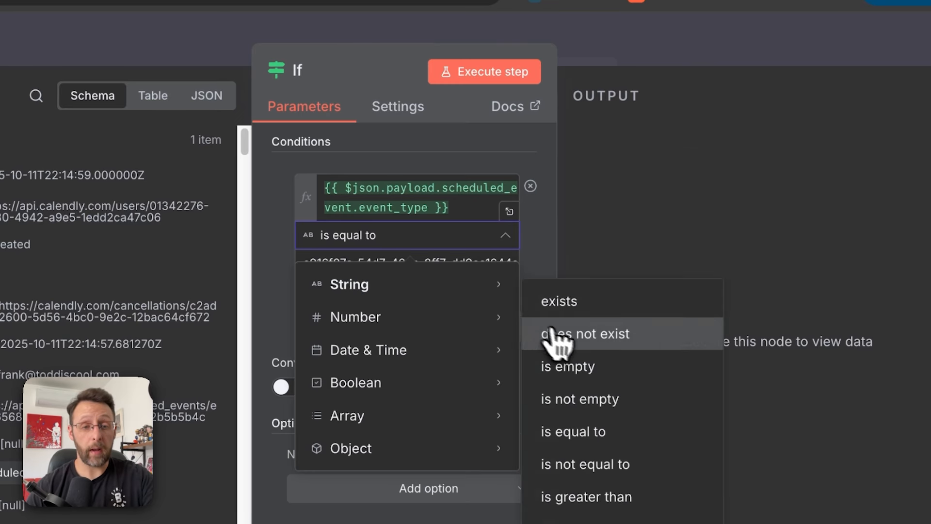
left_click(583, 370)
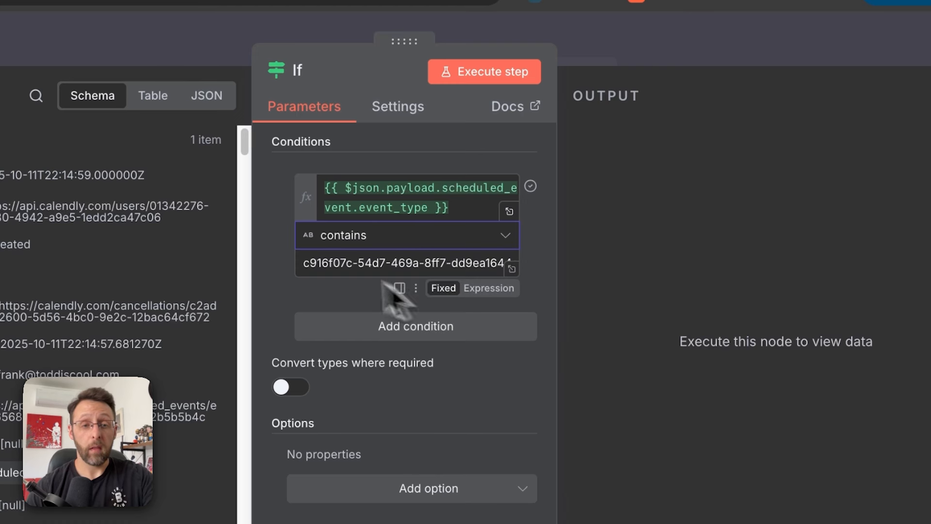
left_click(500, 80)
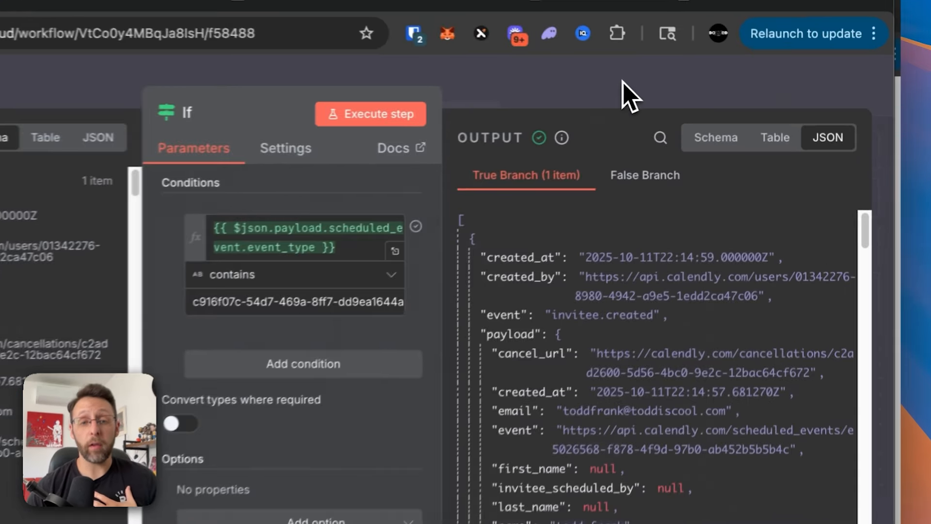
- Attach a No Operation, do nothing node to the If's false branch, place it below, and save
left_click(687, 92)
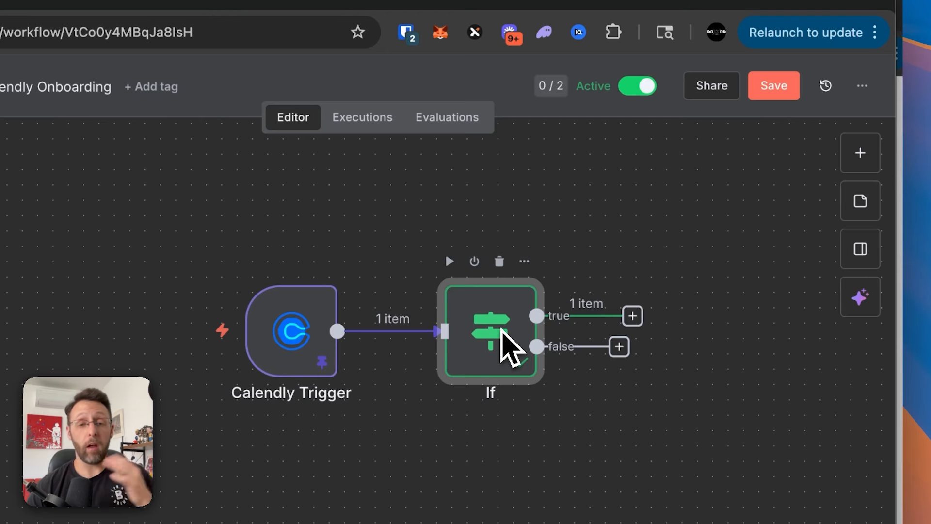
scroll(501, 330, "right", 2)
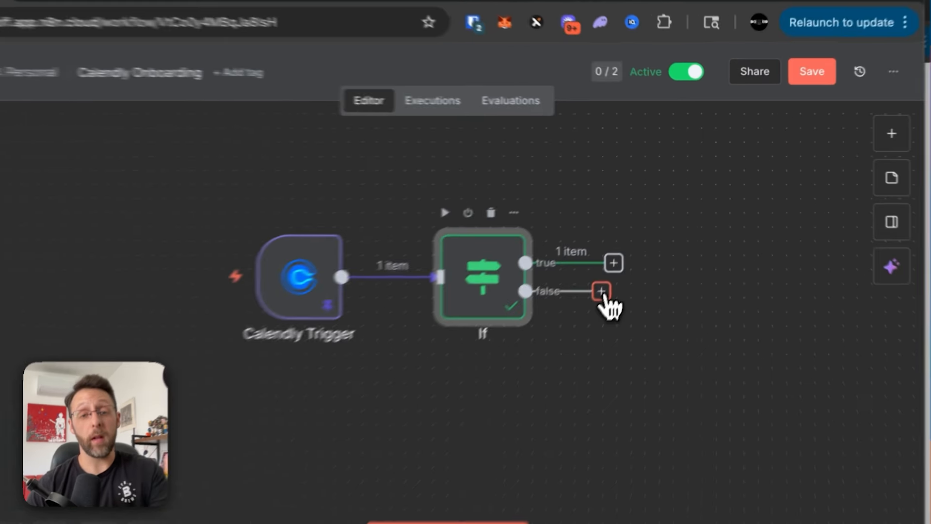
left_click(602, 291)
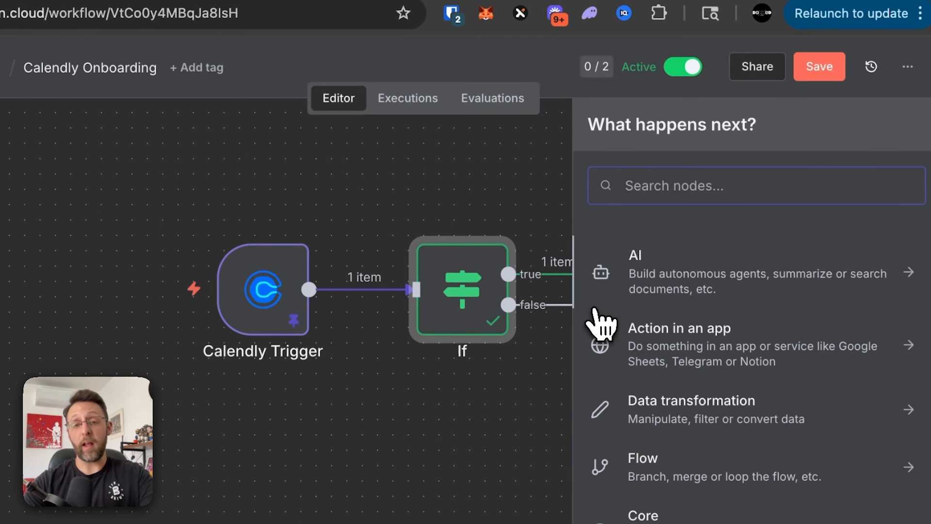
type("do nothin")
left_click(734, 267)
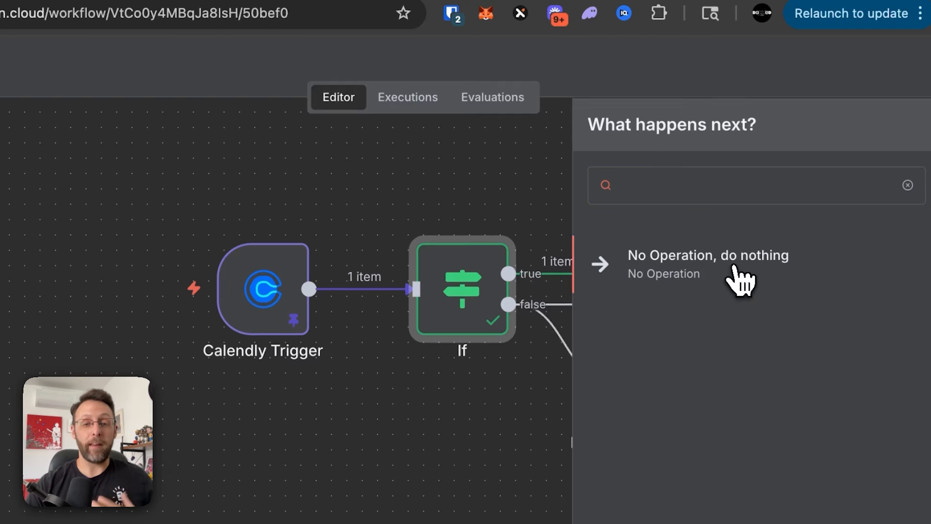
left_click(686, 79)
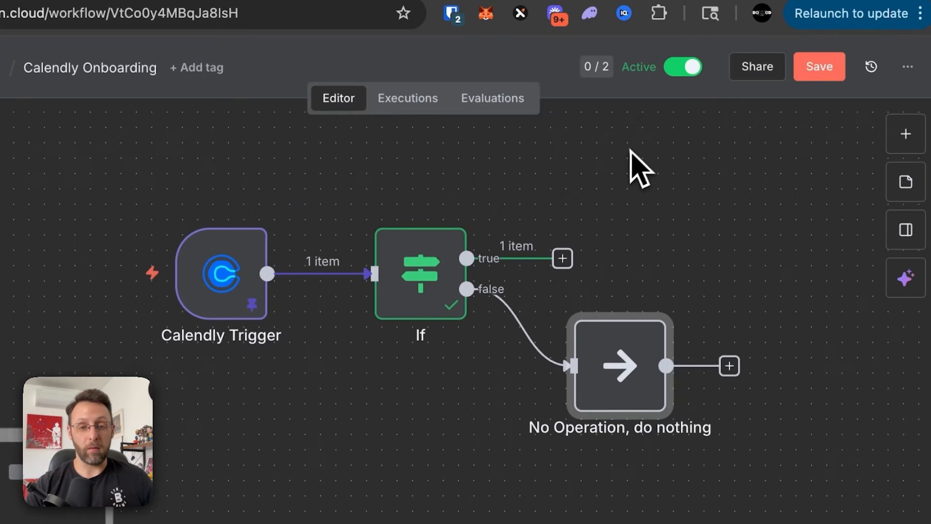
left_click_drag(595, 335, 553, 417)
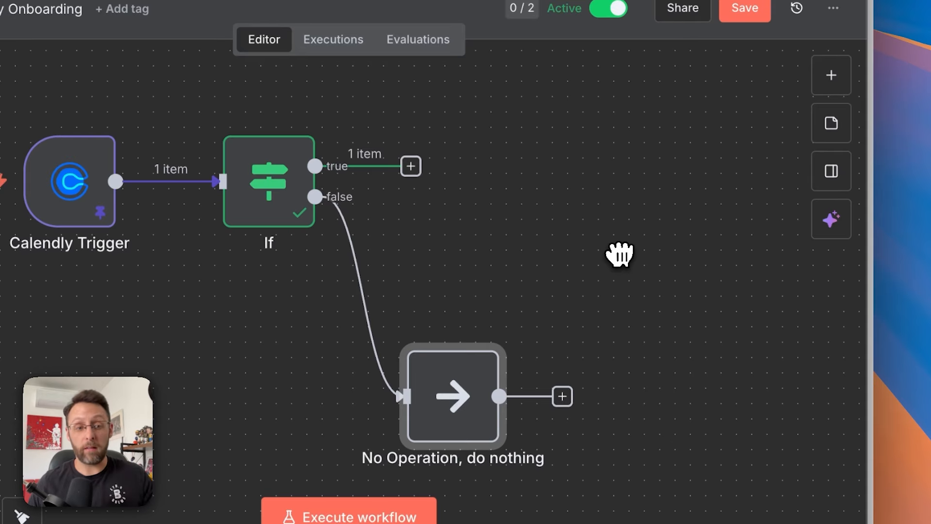
key("super+s")
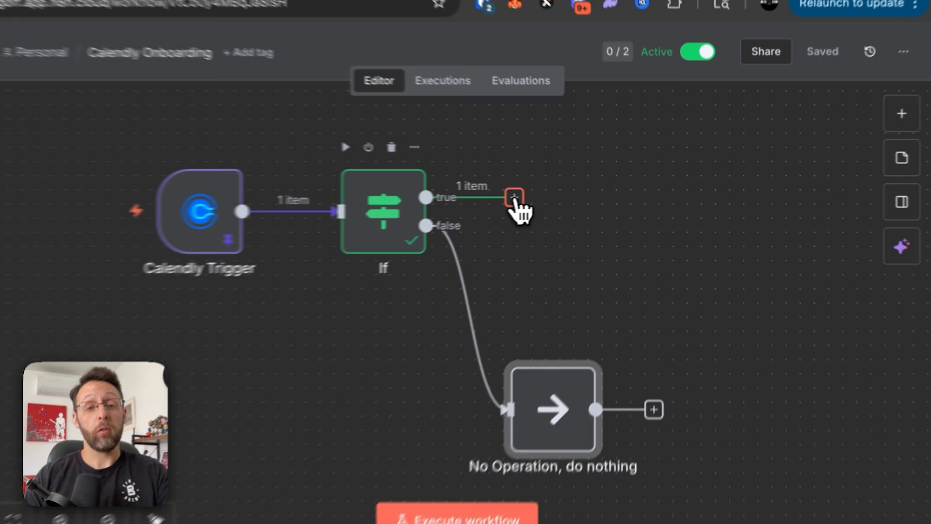
- Add an Edit Fields node on the If's true branch with an email field from the payload
left_click(566, 193)
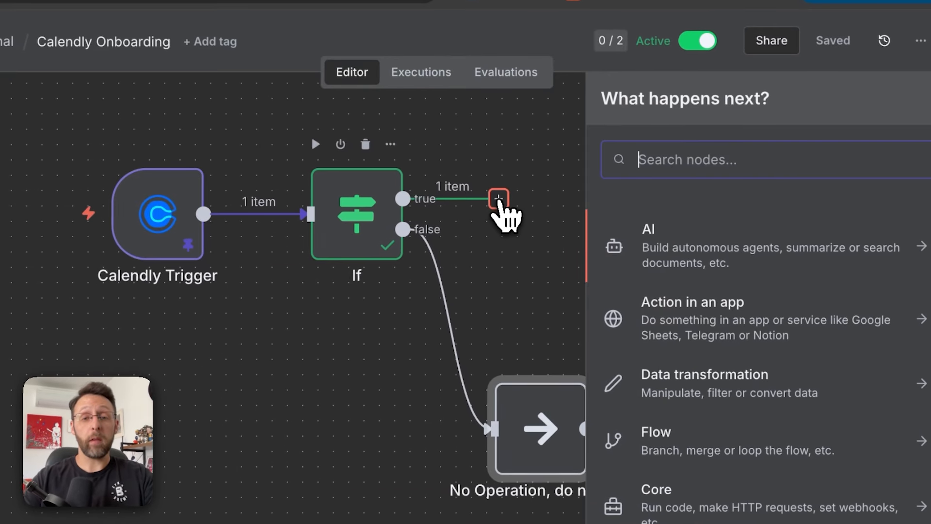
type("set")
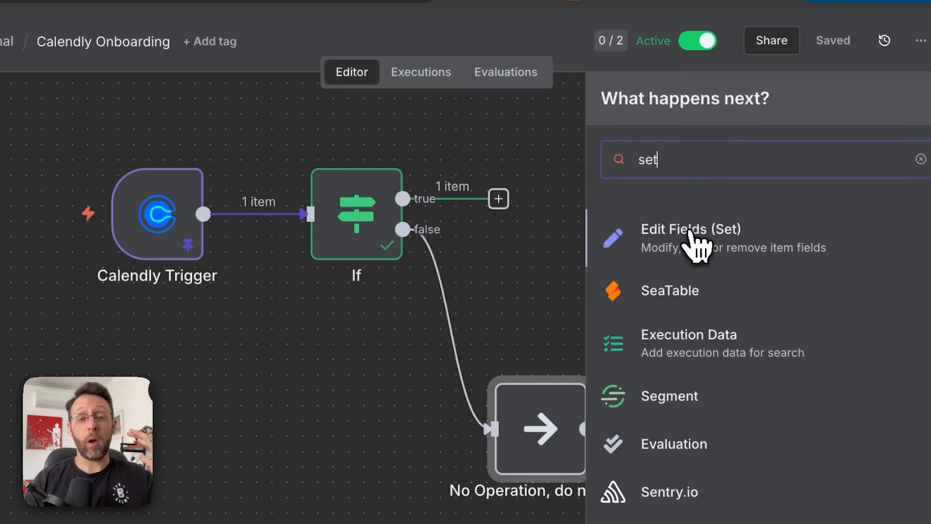
left_click(695, 242)
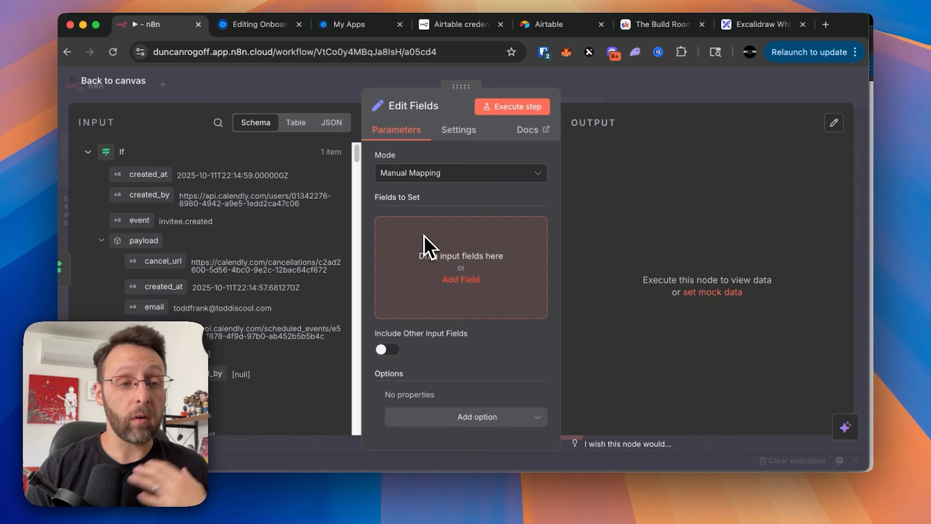
left_click_drag(151, 307, 526, 289)
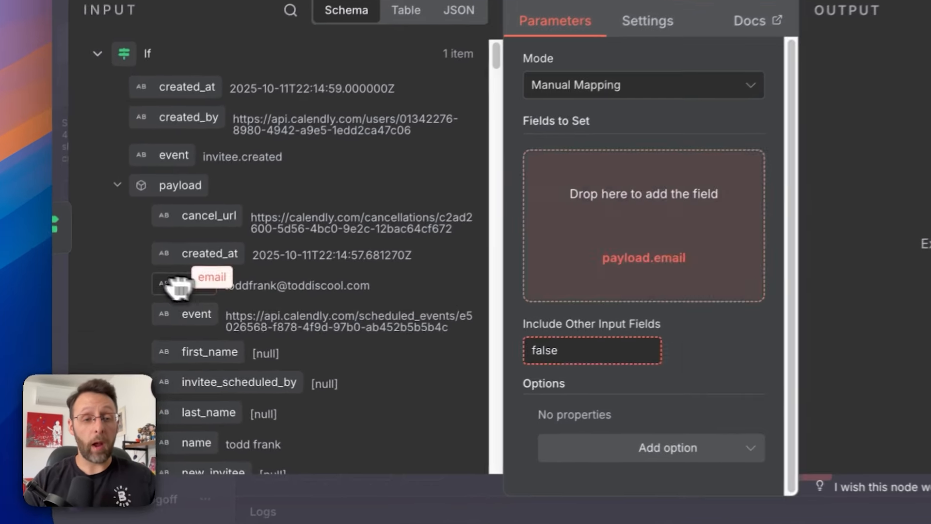
left_click_drag(638, 303, 630, 301)
left_click_drag(519, 214, 407, 194)
type("email")
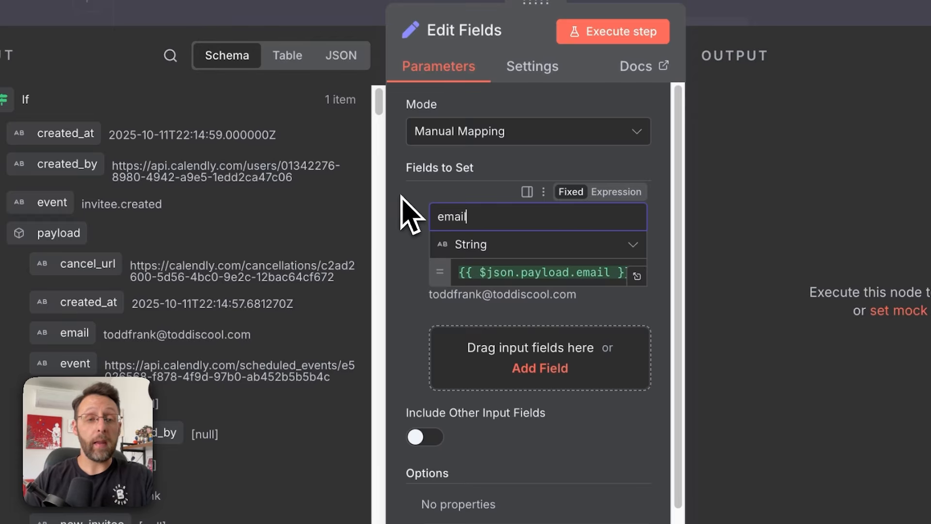
scroll(217, 257, "down", 3)
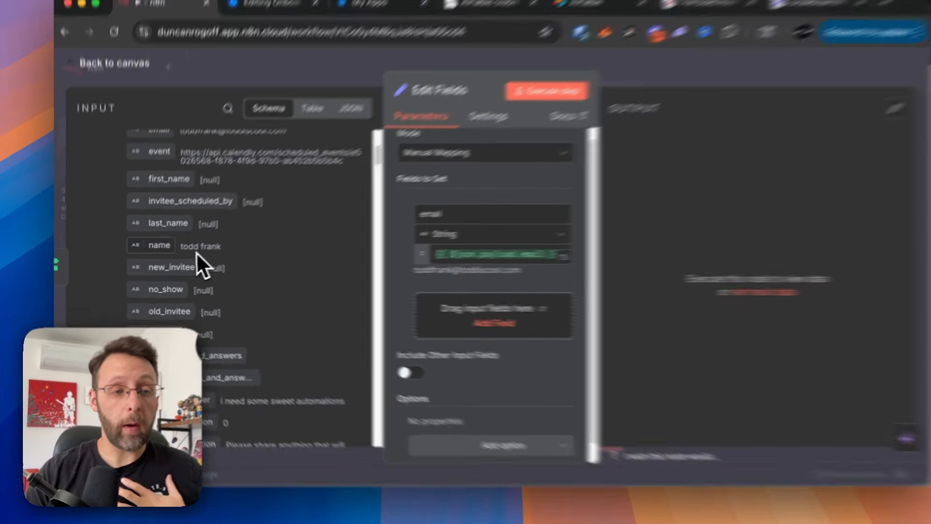
left_click_drag(196, 252, 217, 234)
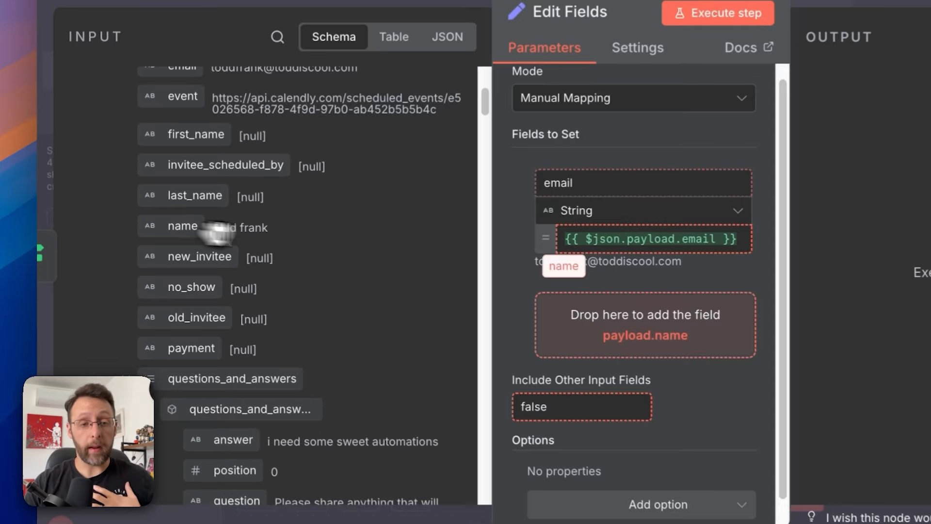
- Add Full Name and First Name fields, both taken from the invitee's name
left_click_drag(558, 264, 669, 308)
double_click(614, 303)
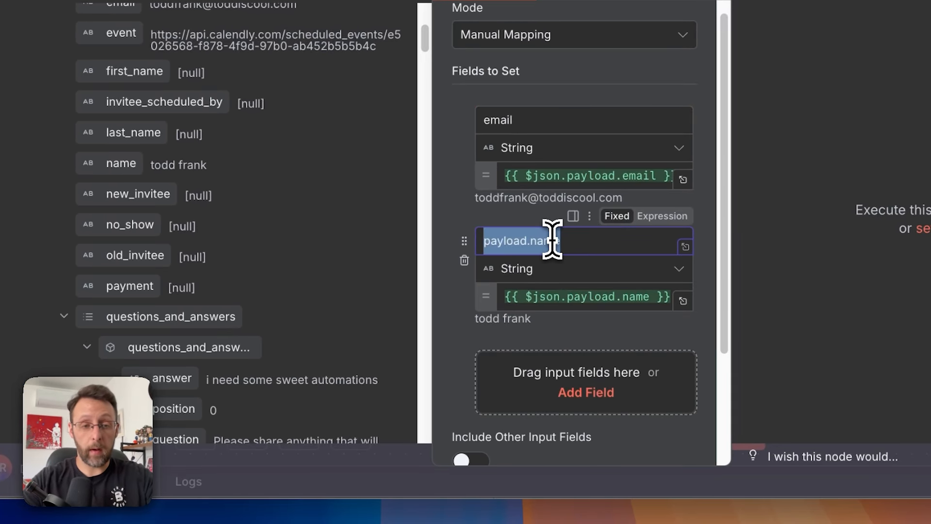
type("Full Name")
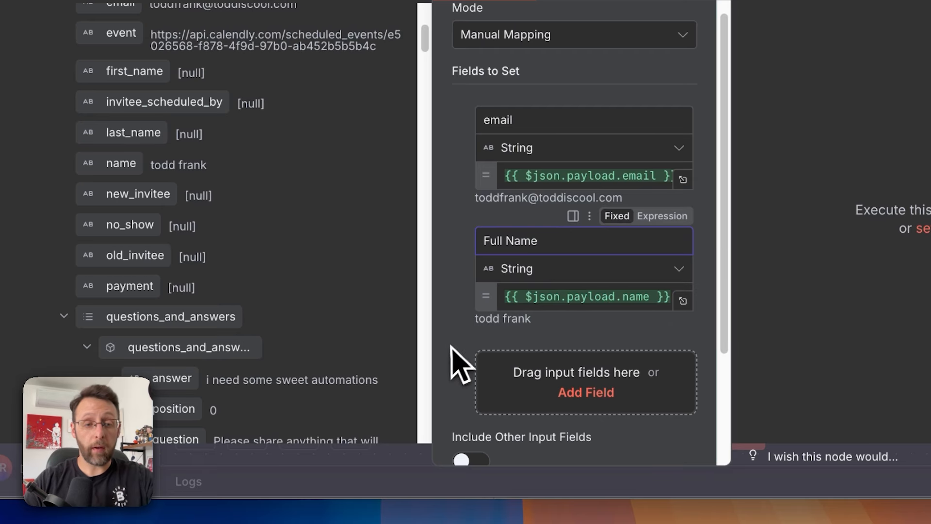
scroll(462, 364, "down", 2)
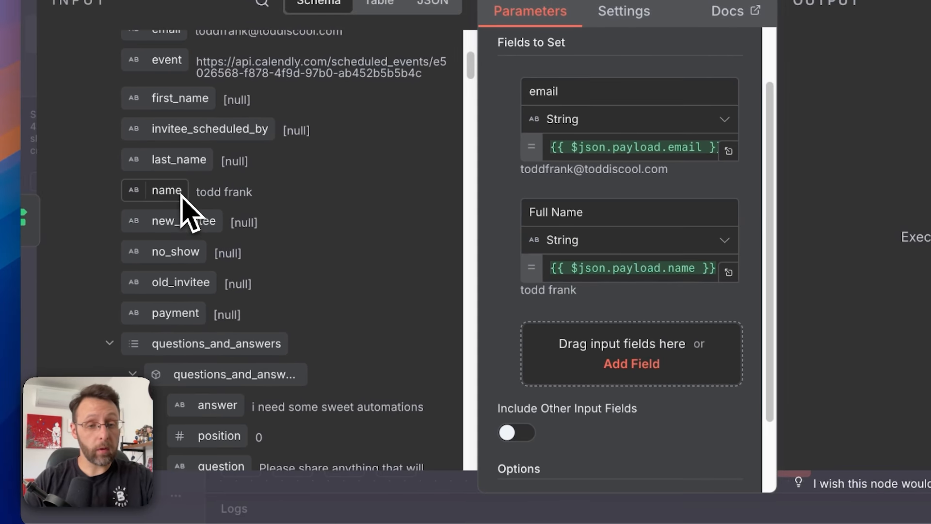
left_click_drag(182, 198, 577, 349)
double_click(438, 338)
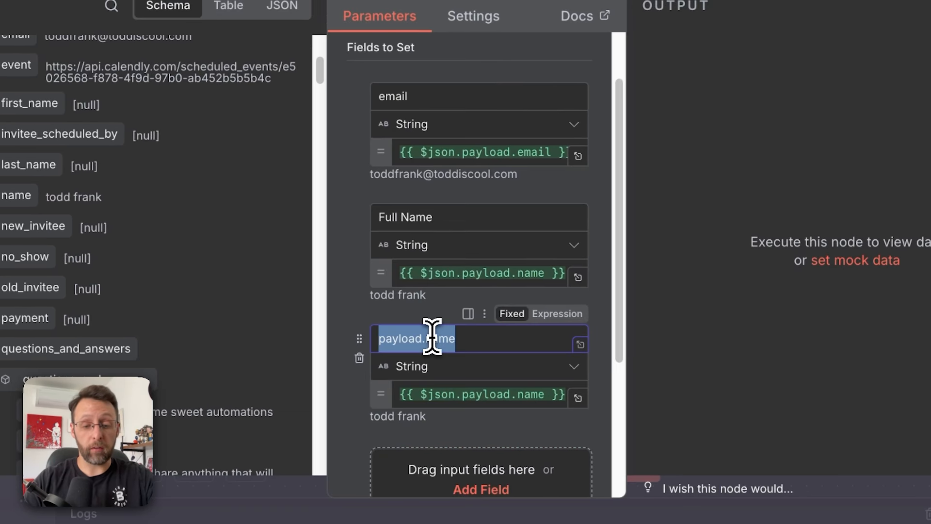
type("Fr")
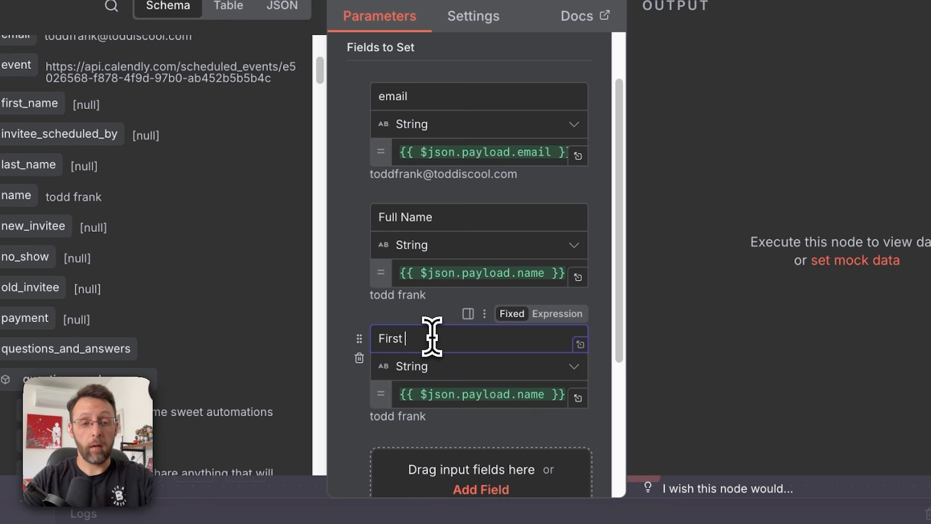
type("rst Name")
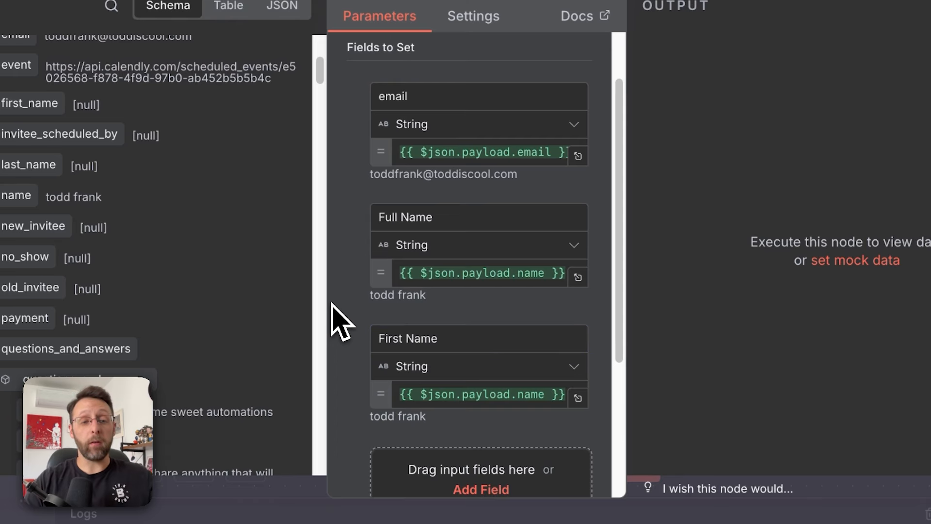
scroll(339, 323, "down", 3)
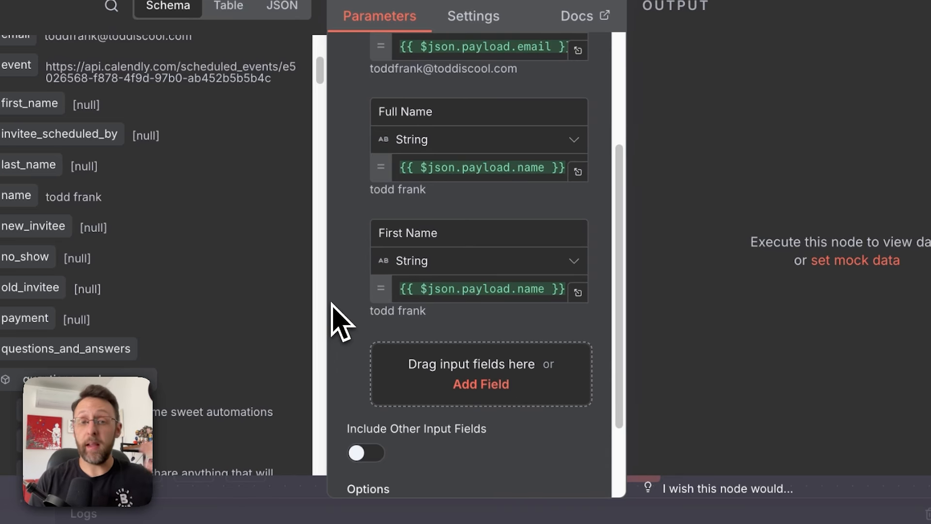
- Change the First Name expression to {{ $json.payload.name.split(' ')[0] }} to keep the first word
left_click(546, 287)
type(".")
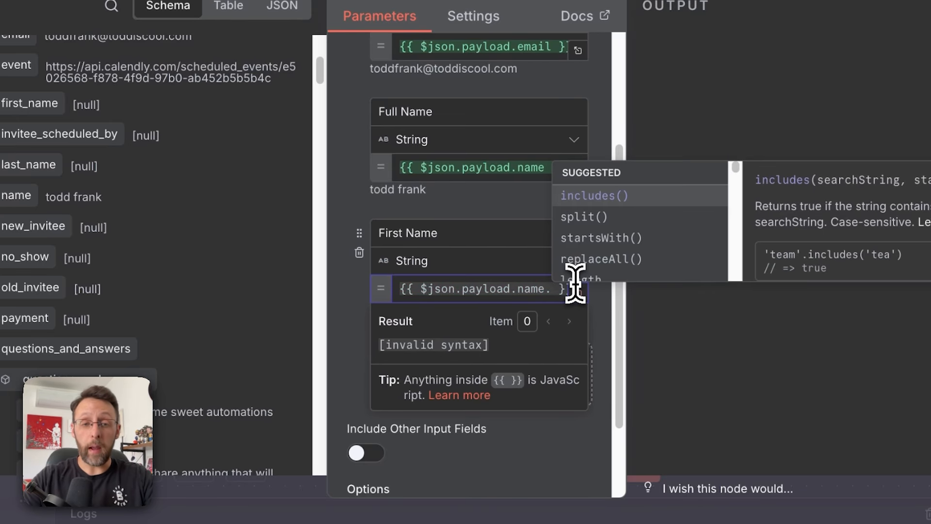
type("spl")
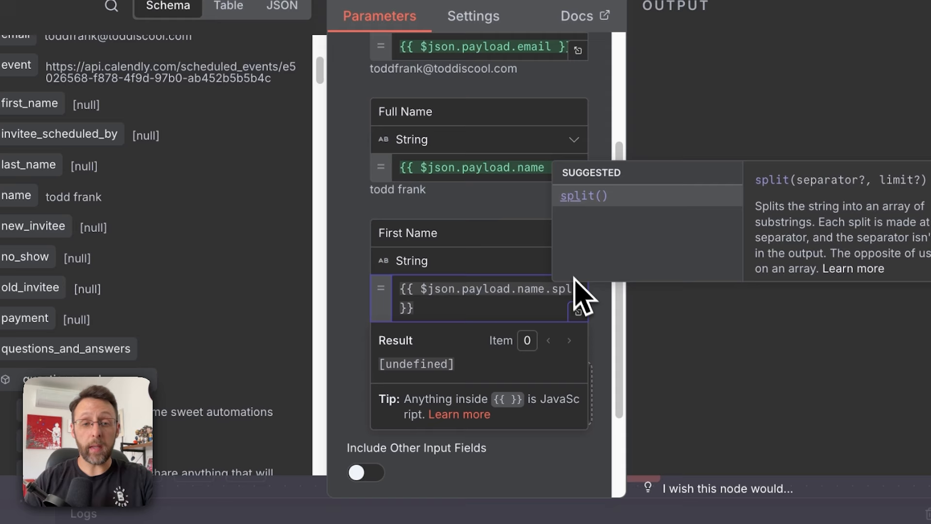
left_click(587, 197)
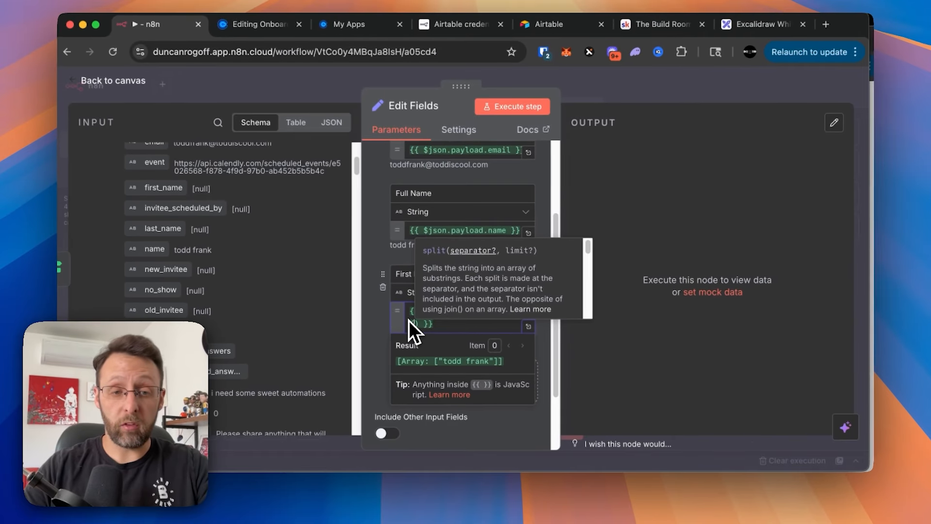
type("'")
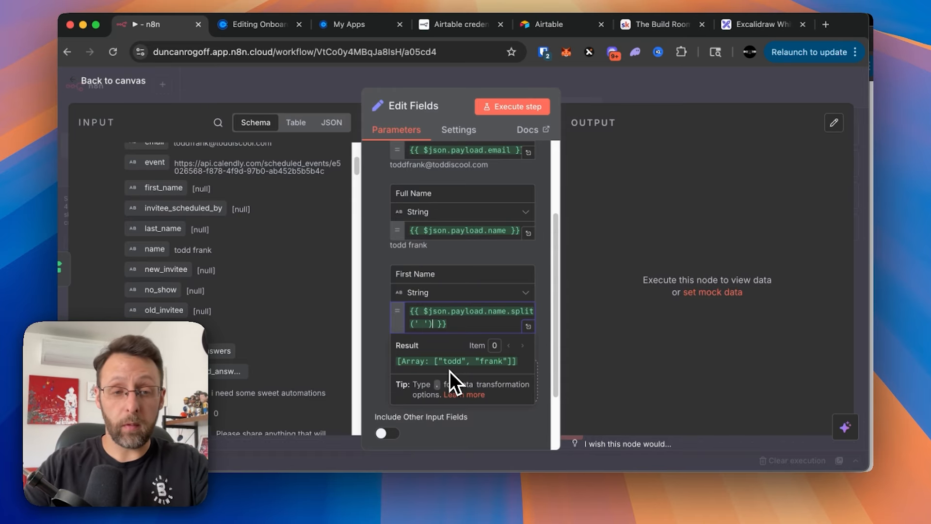
type("[")
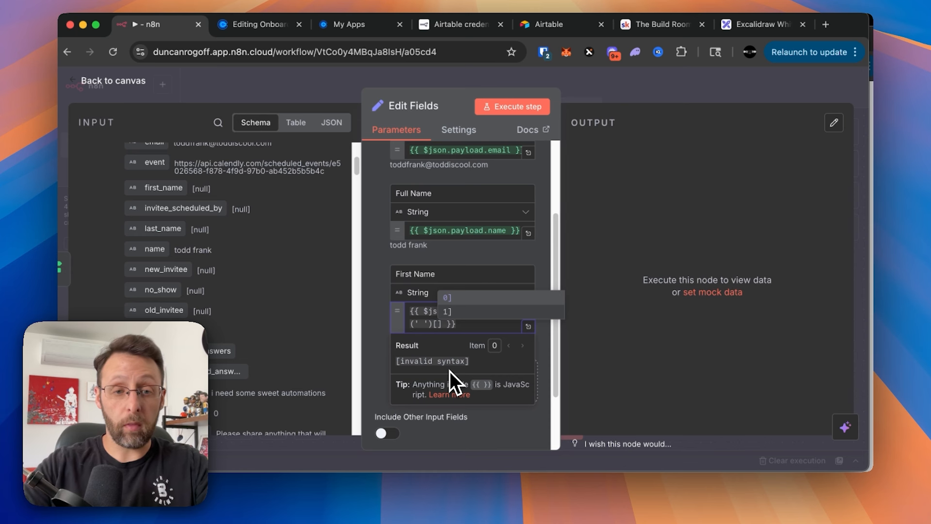
type("0")
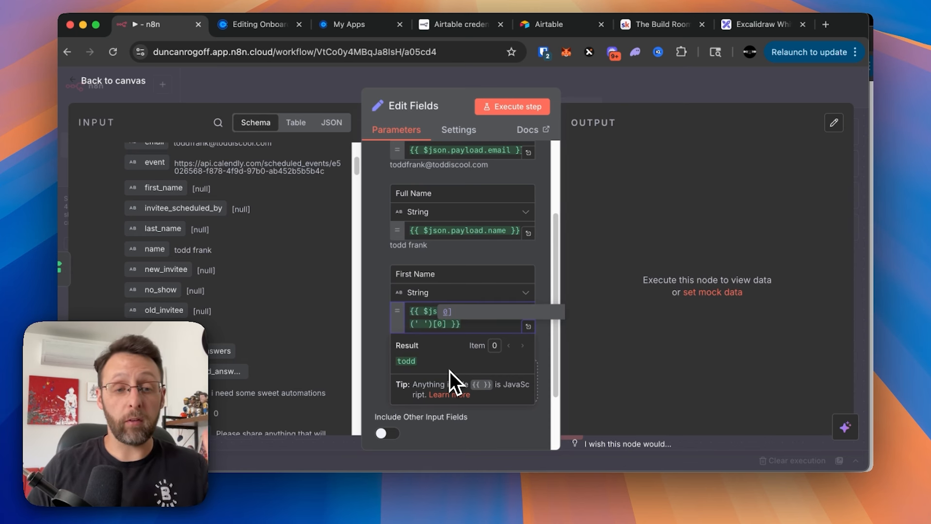
key("BackSpace")
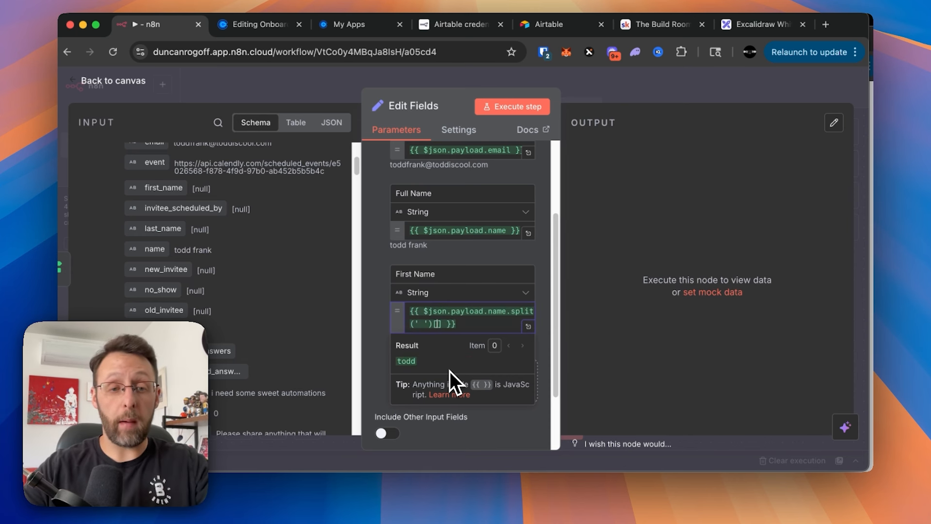
type("1")
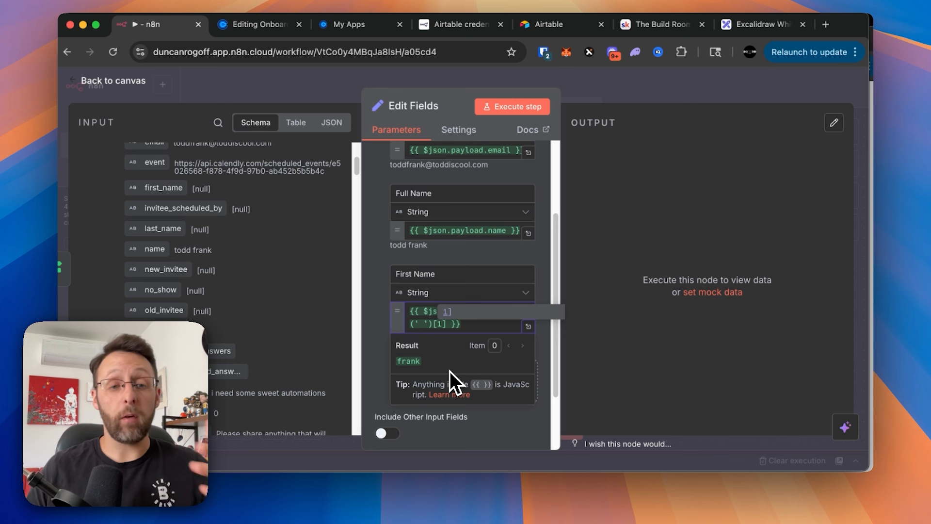
key("BackSpace")
type("0")
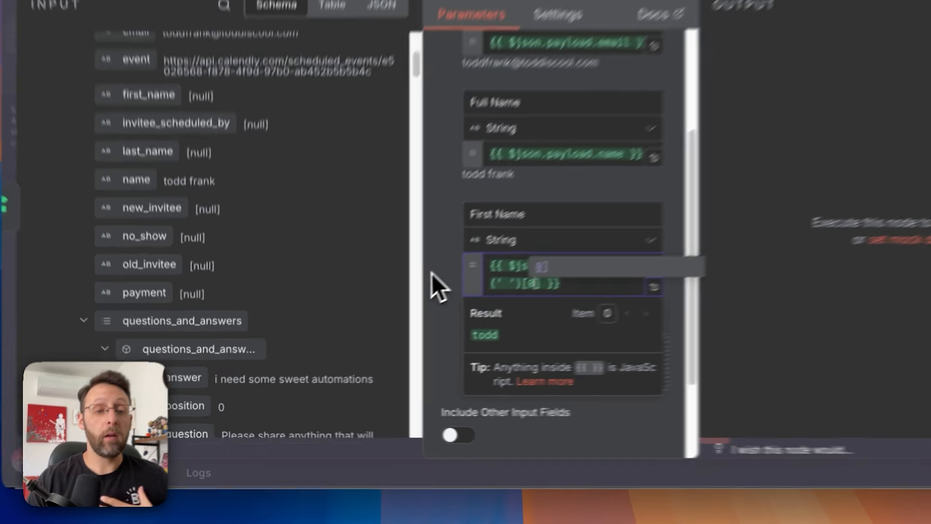
left_click(368, 316)
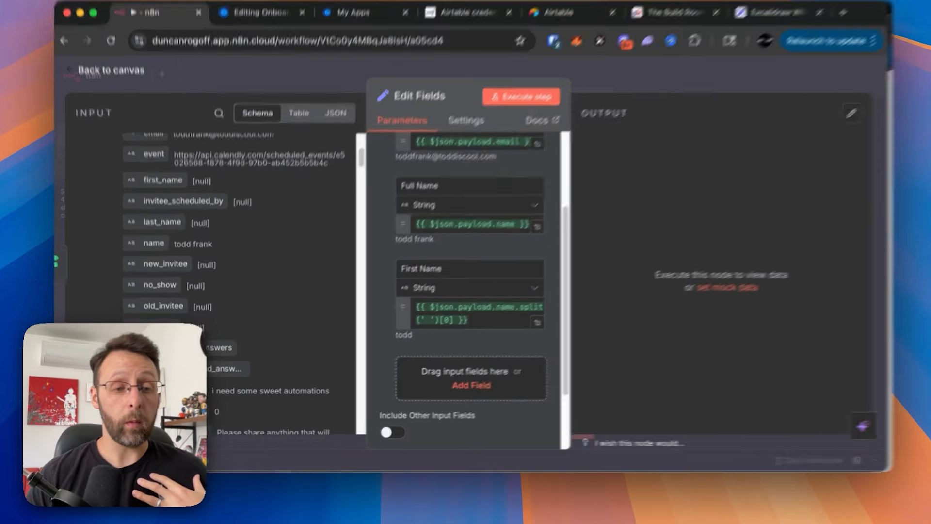
- Add a 'needs' field set from the first question's answer
left_click_drag(187, 390, 480, 379)
triple_click(461, 365)
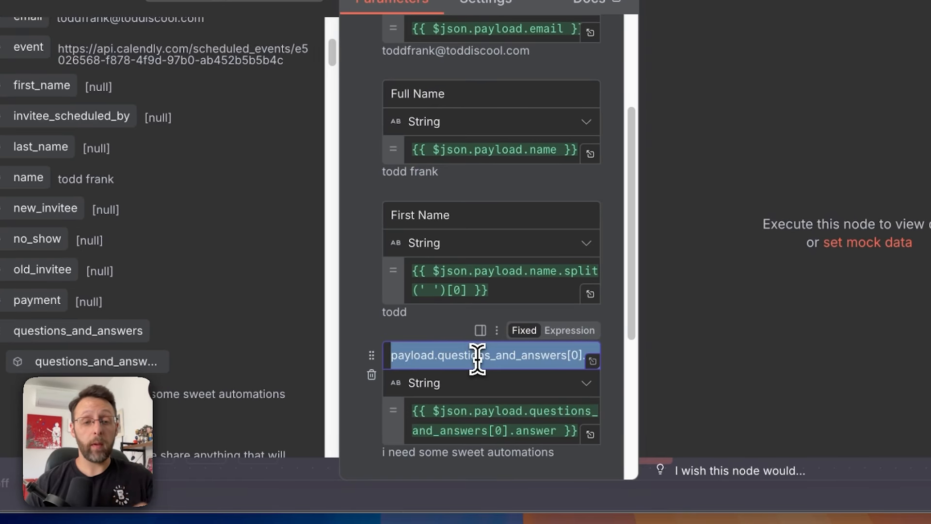
type("needs")
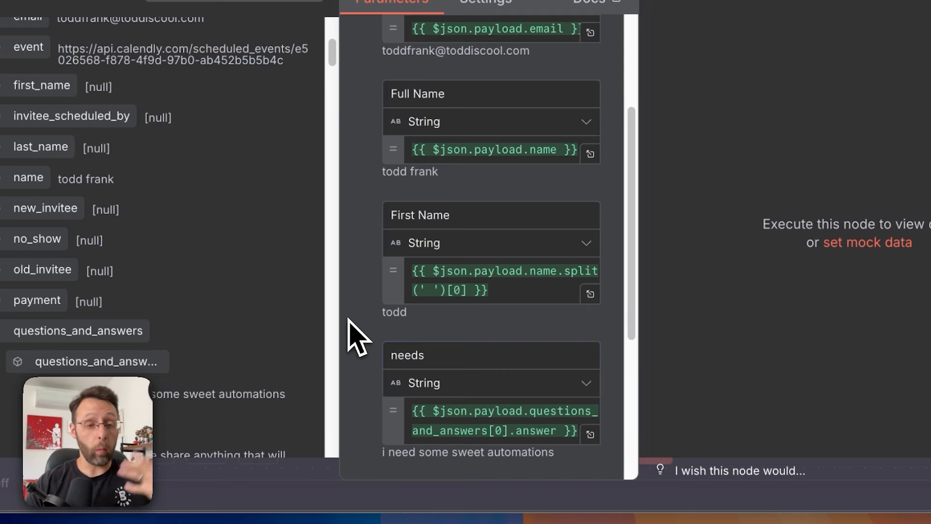
scroll(354, 332, "down", 3)
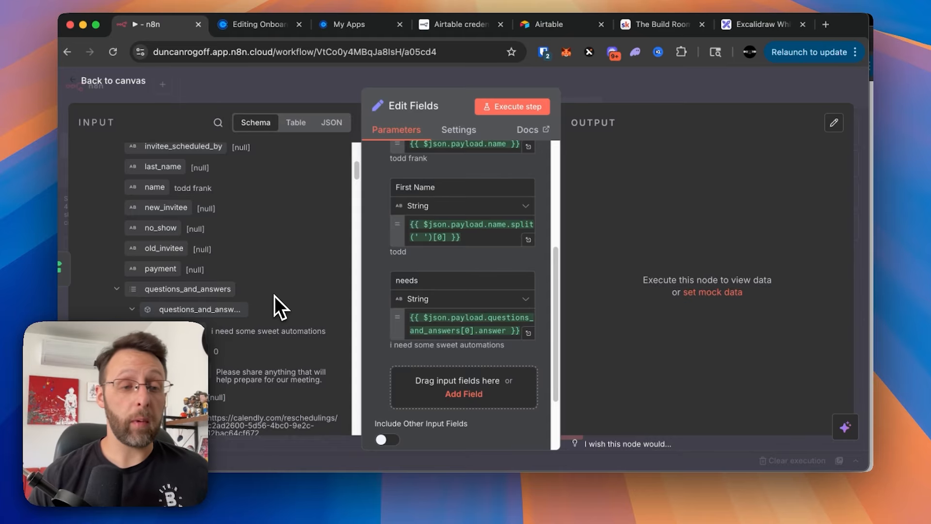
scroll(274, 297, "down", 8)
scroll(378, 320, "up", 2)
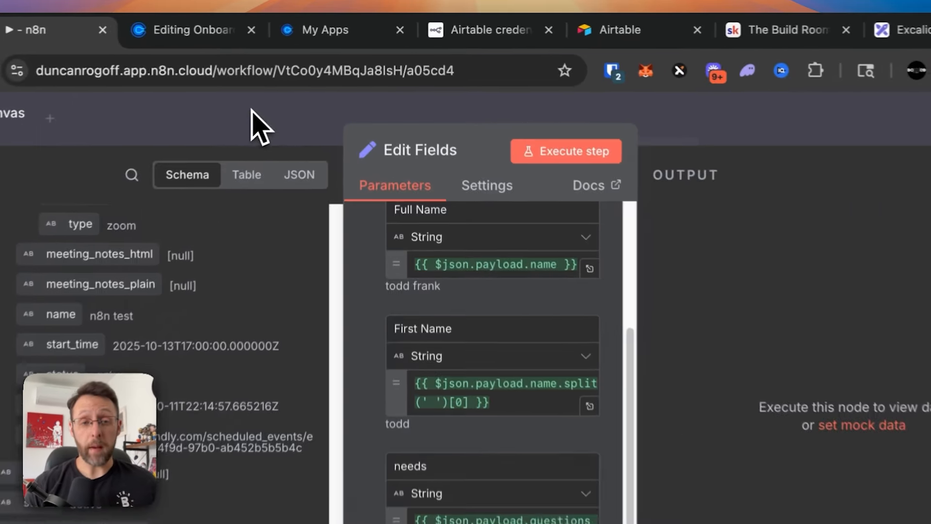
- Rename the Edit Fields node to setData and save the workflow
left_click(301, 82)
right_click(706, 260)
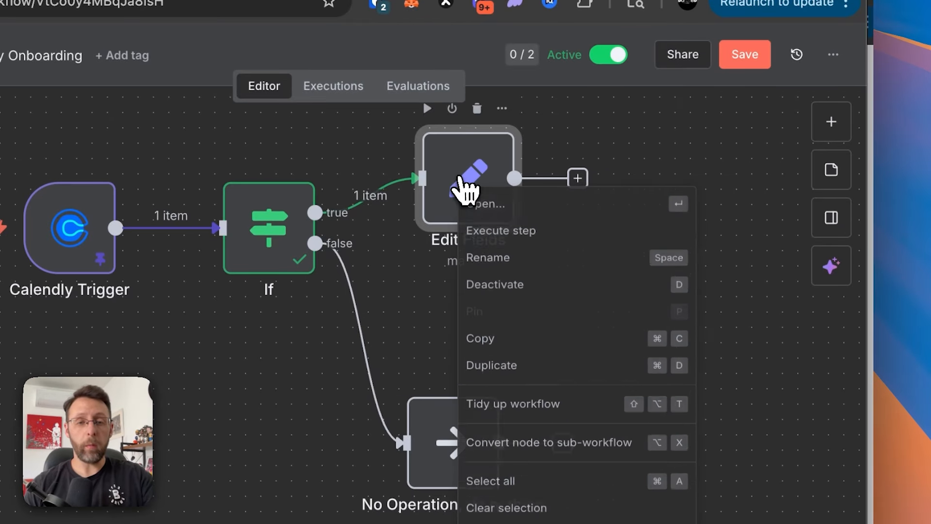
left_click(735, 330)
type("setData")
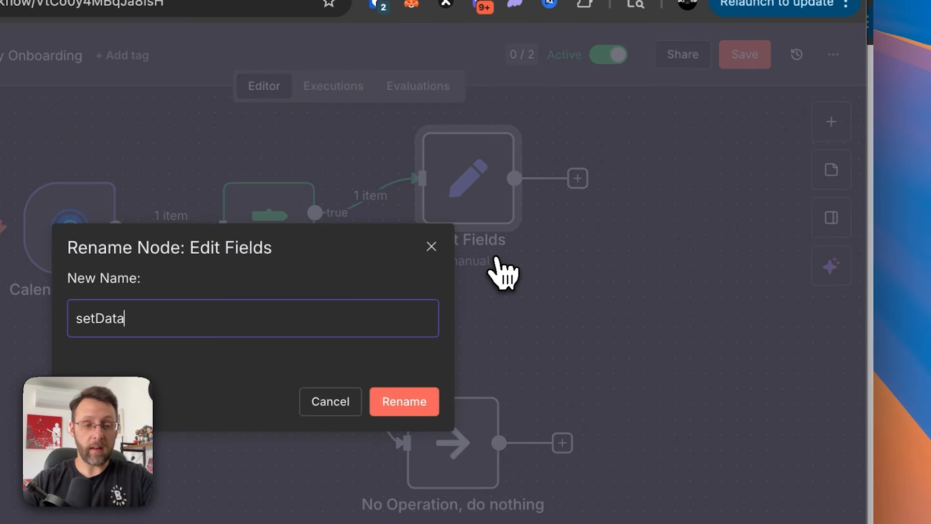
key("Return")
scroll(654, 305, "right", 2)
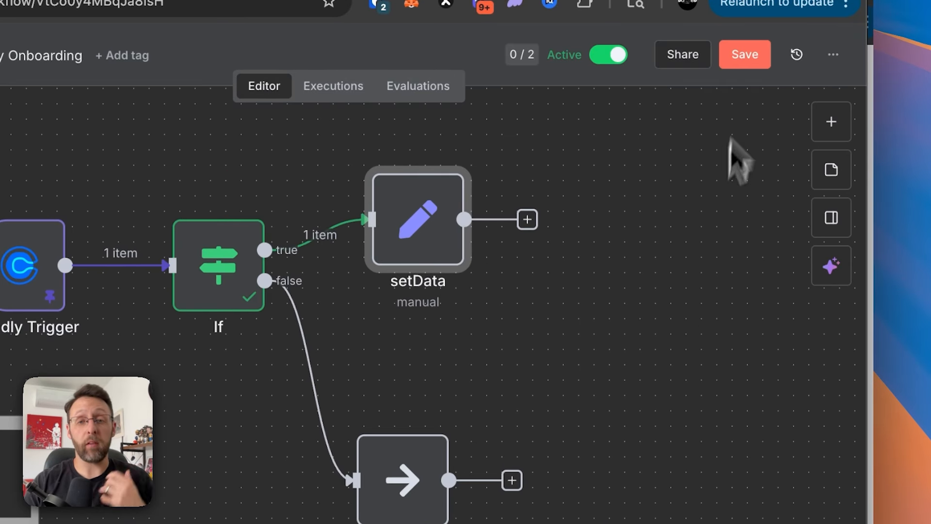
left_click(745, 57)
- Add an Airtable 'Create a record' step after the setData node
scroll(644, 277, "right", 3)
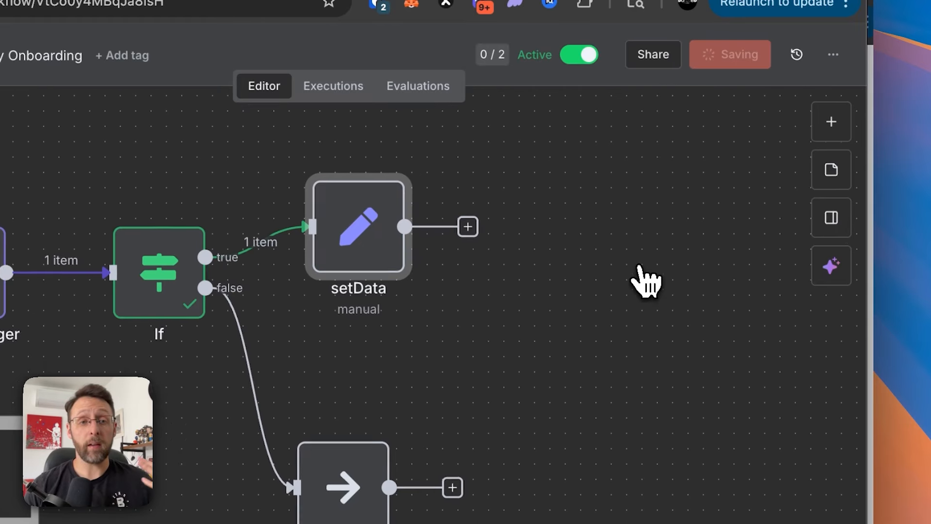
scroll(646, 281, "right", 2)
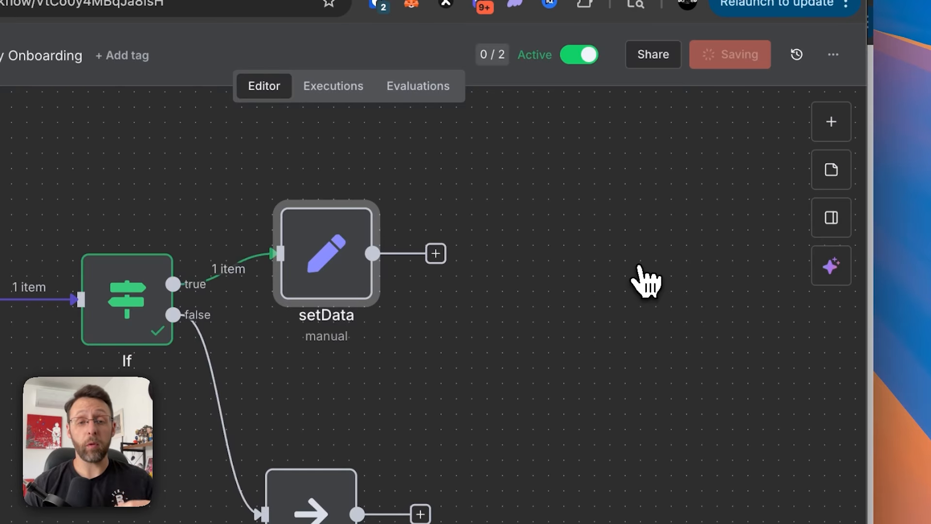
left_click(436, 253)
type("air")
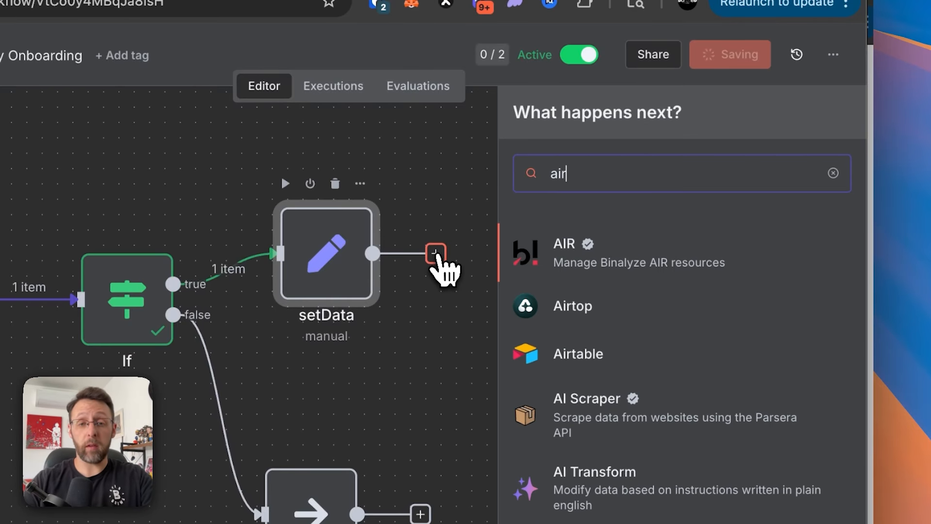
left_click(537, 356)
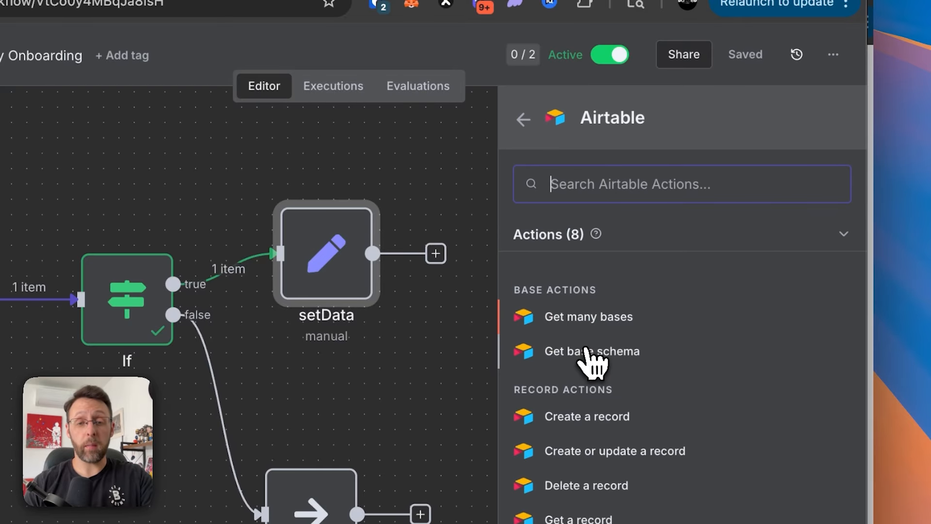
scroll(718, 349, "down", 2)
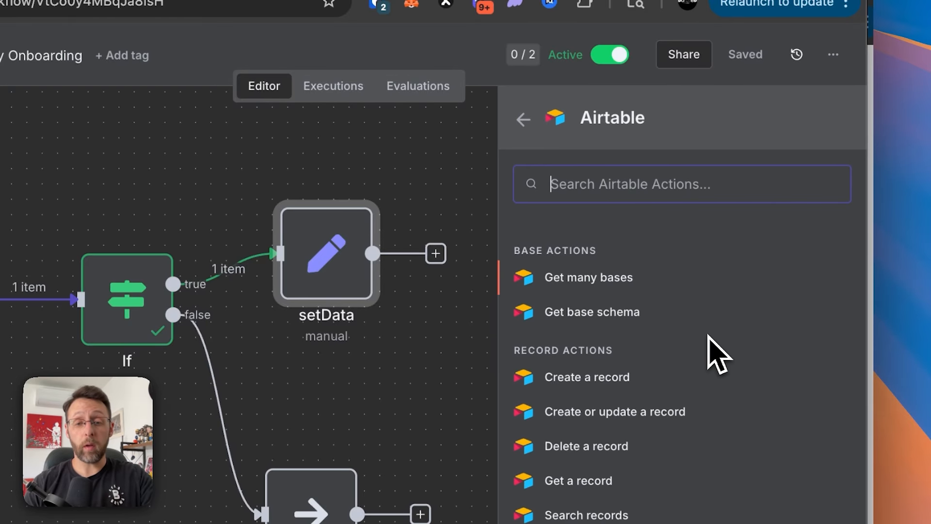
left_click(587, 377)
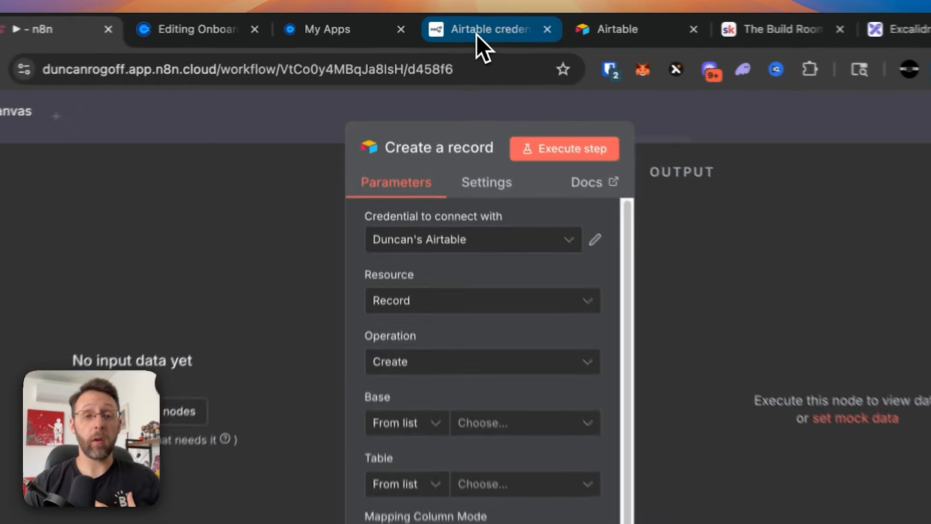
- Scroll the n8n Airtable credentials docs to the personal access token instructions and scopes
left_click(453, 24)
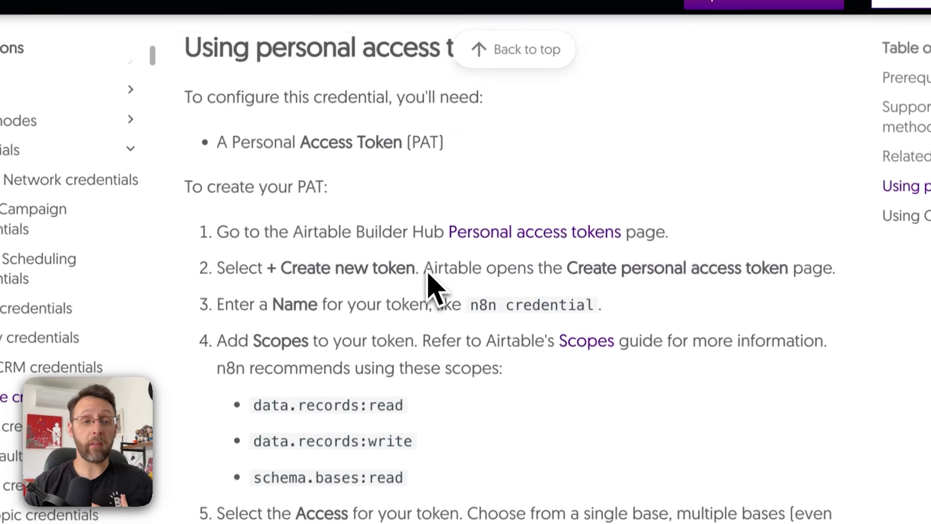
scroll(431, 284, "up", 5)
scroll(431, 225, "down", 4)
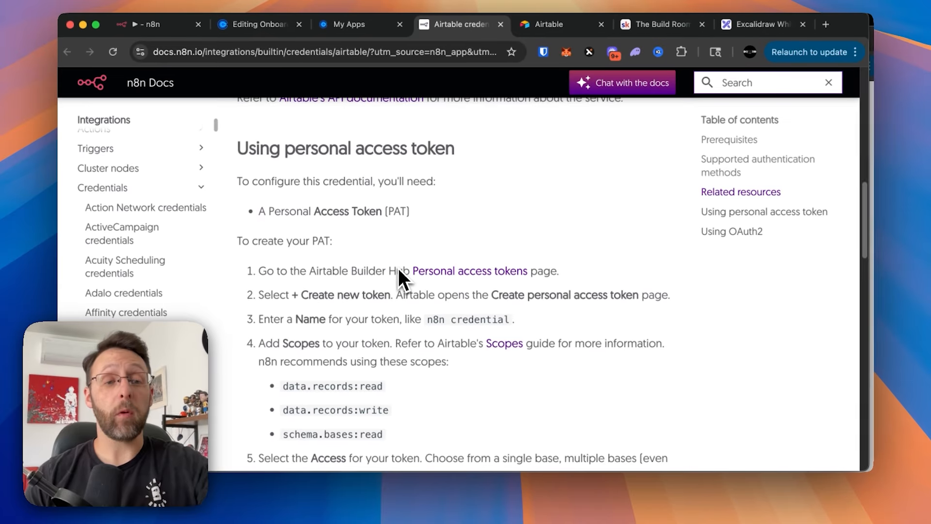
scroll(399, 272, "down", 2)
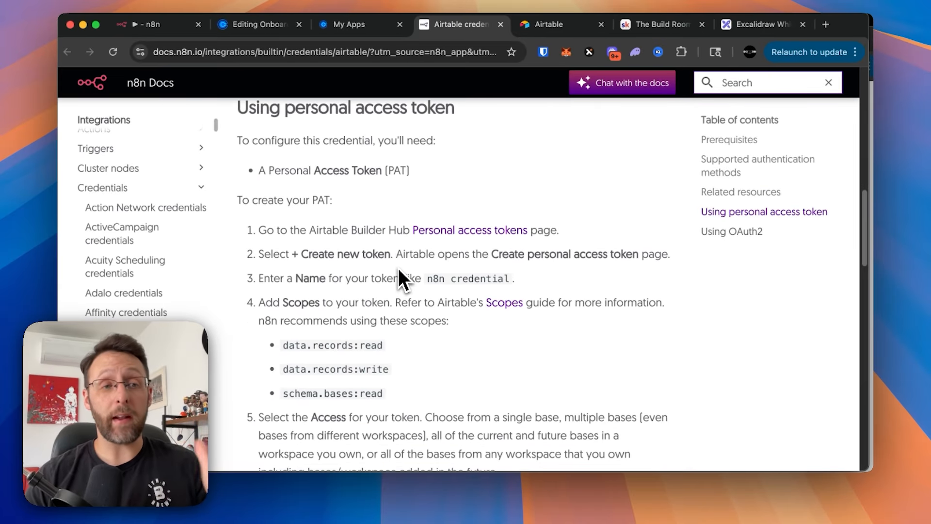
scroll(398, 268, "up", 1)
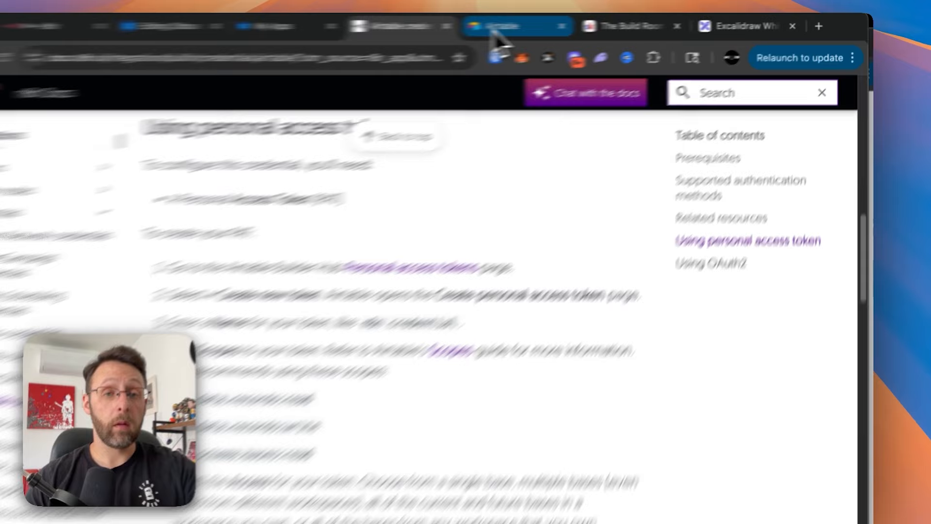
- Start a new Airtable personal access token from the Builder Hub and name it Onboarding
left_click(547, 27)
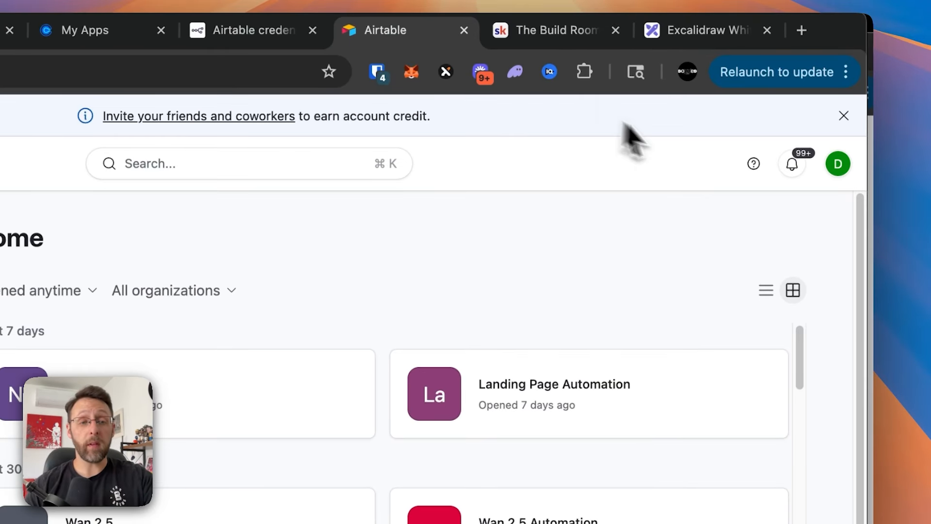
left_click(836, 167)
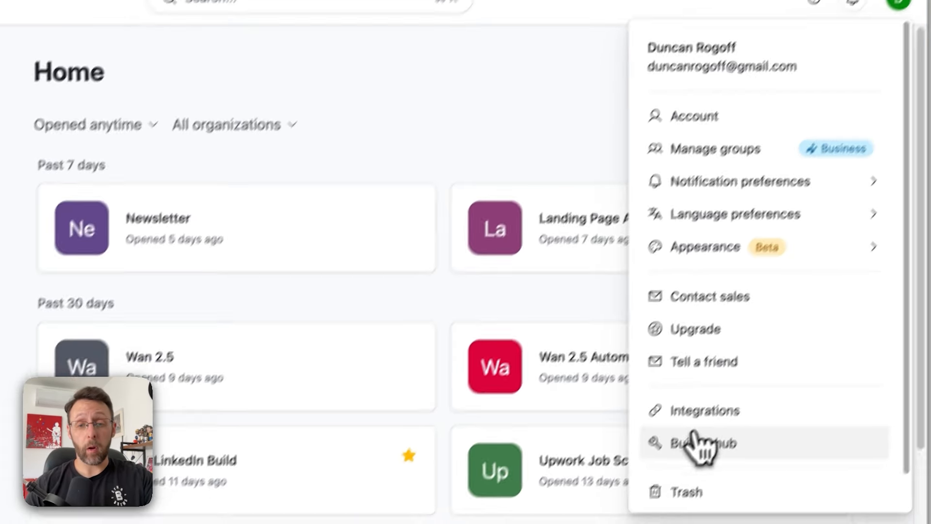
left_click(630, 517)
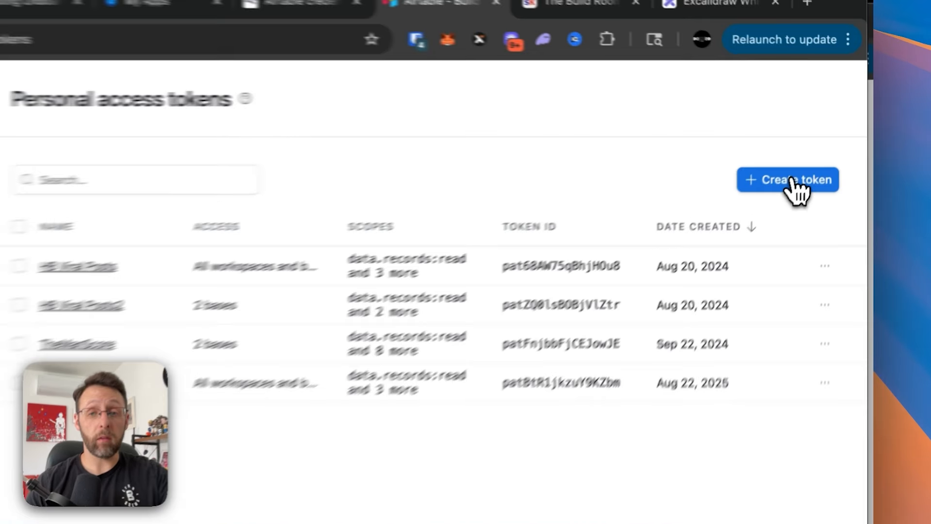
left_click(813, 153)
type("Onboarding")
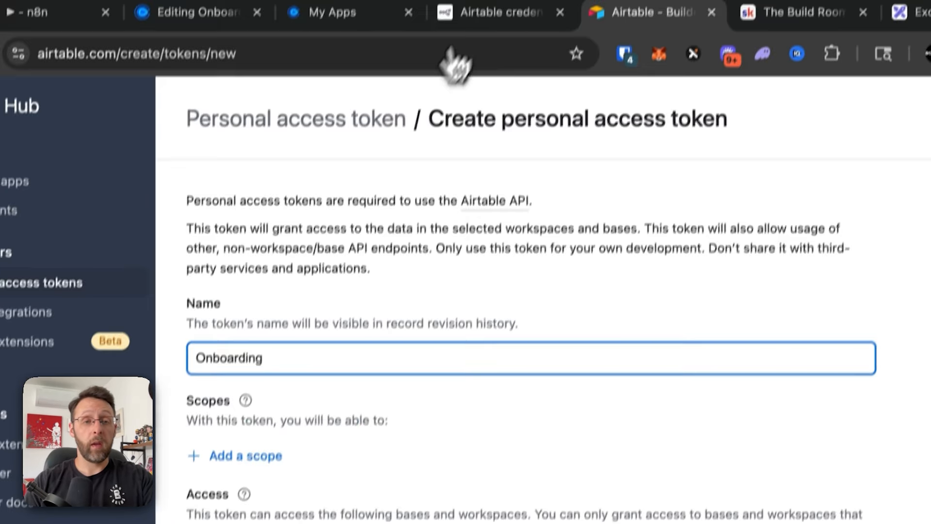
- Check the required token scopes, data.records:write and schema.bases:read, in the n8n docs
left_click(473, 32)
scroll(376, 436, "down", 2)
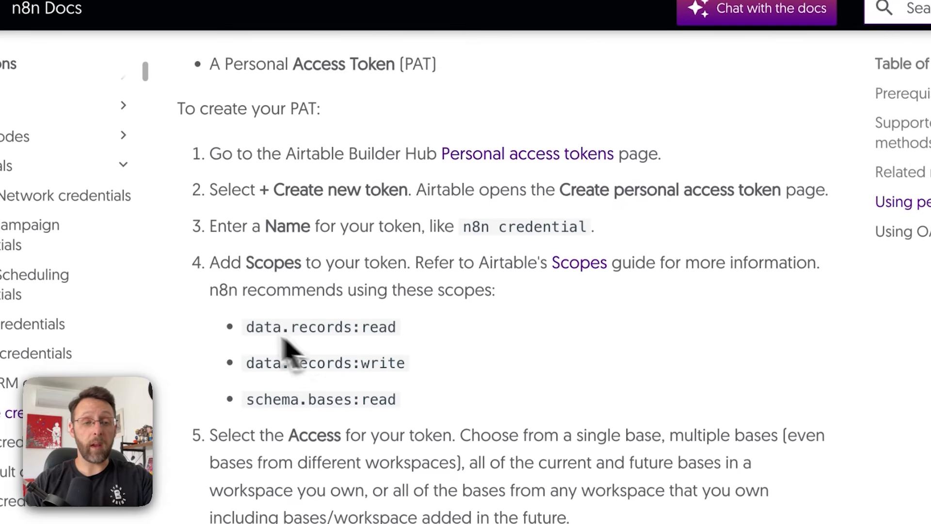
left_click_drag(229, 437, 418, 437)
left_click_drag(308, 363, 408, 364)
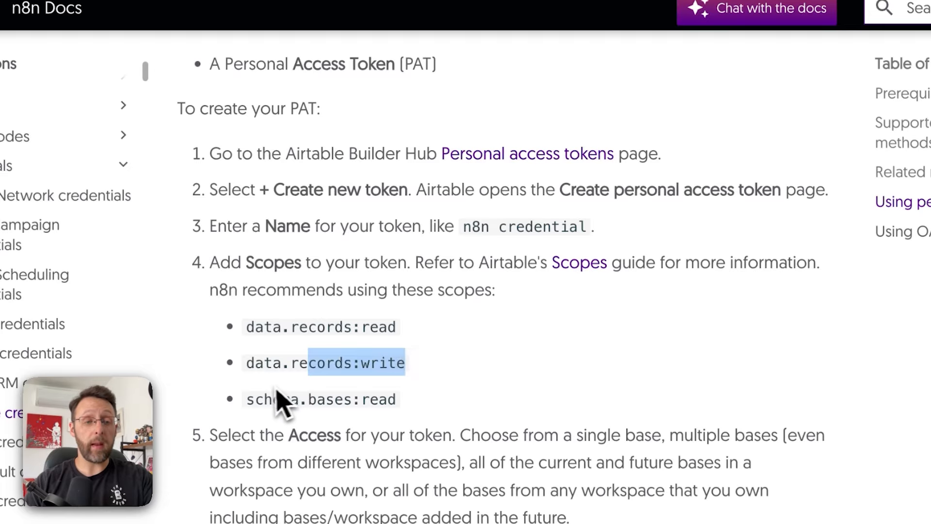
left_click_drag(278, 392, 458, 400)
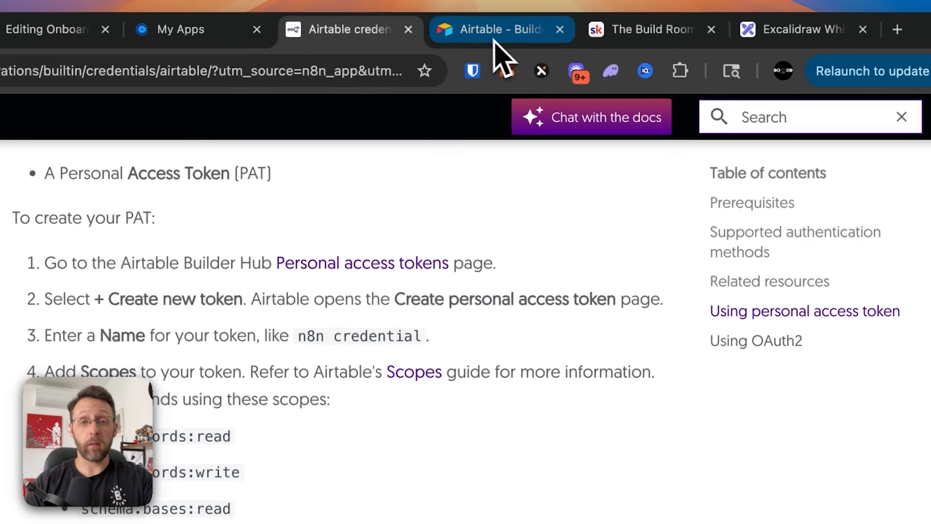
left_click(492, 32)
- Add the data.records:read, data.records:write and schema.bases:read scopes to the token
left_click(316, 375)
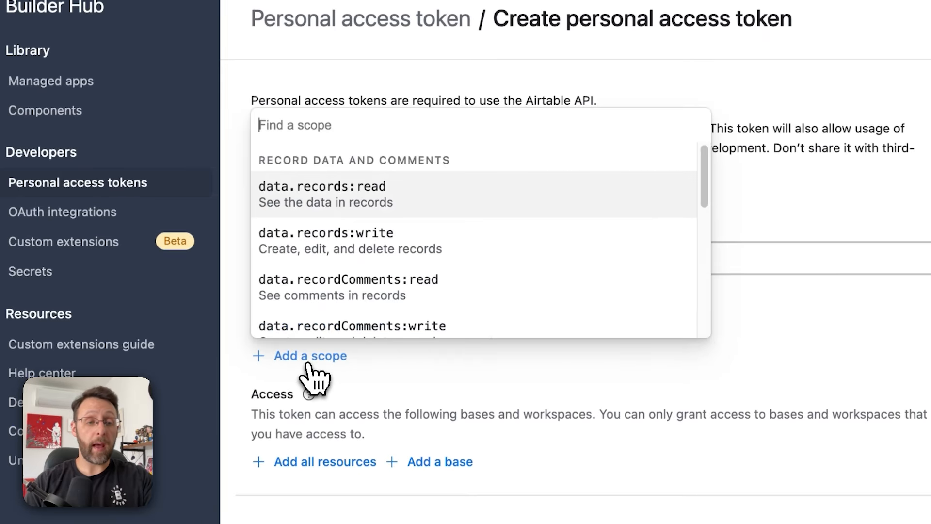
left_click(388, 200)
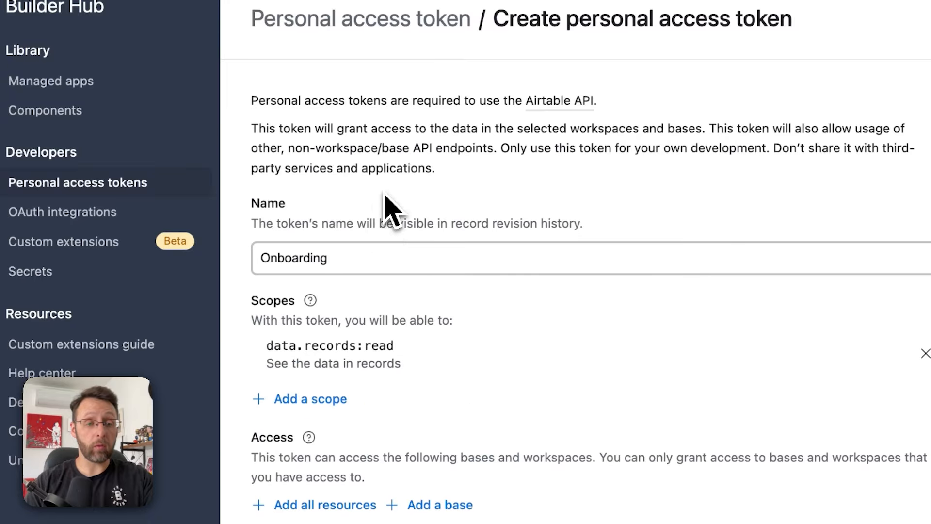
left_click(321, 405)
left_click(446, 243)
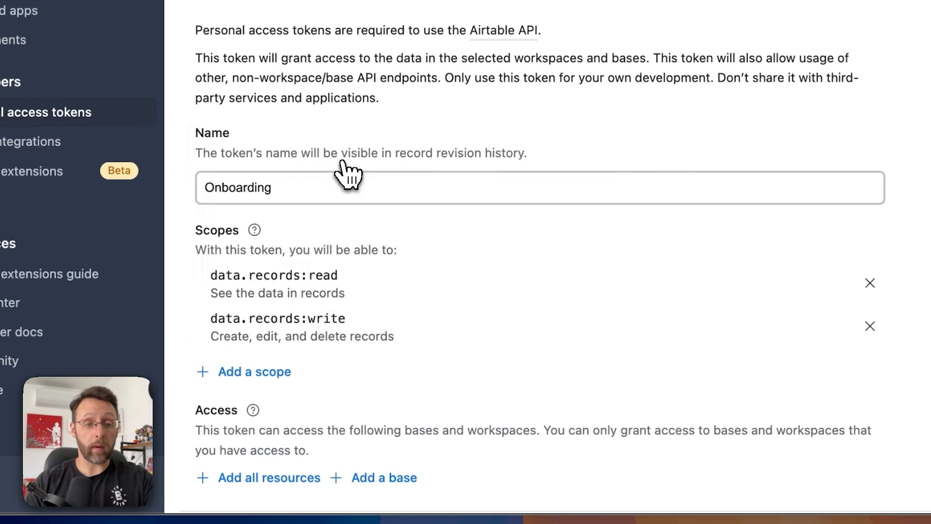
left_click(264, 381)
scroll(380, 286, "down", 4)
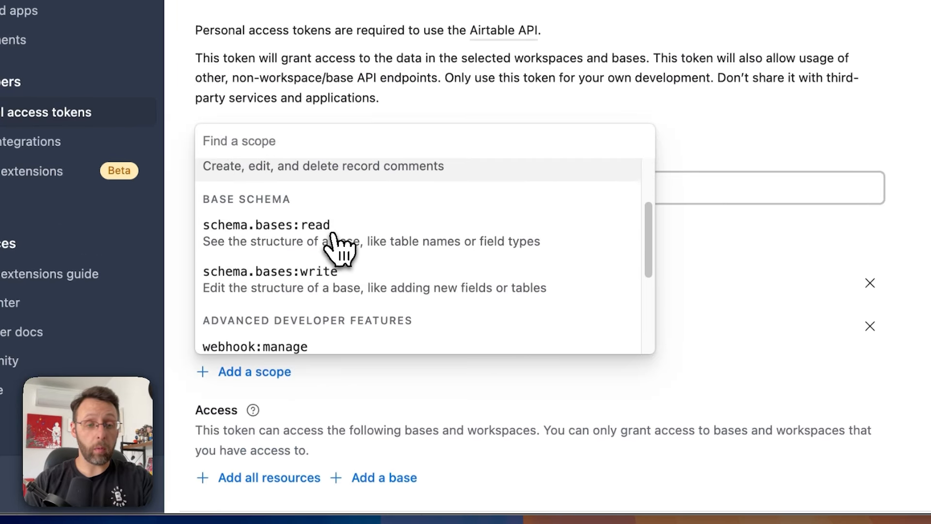
left_click(245, 245)
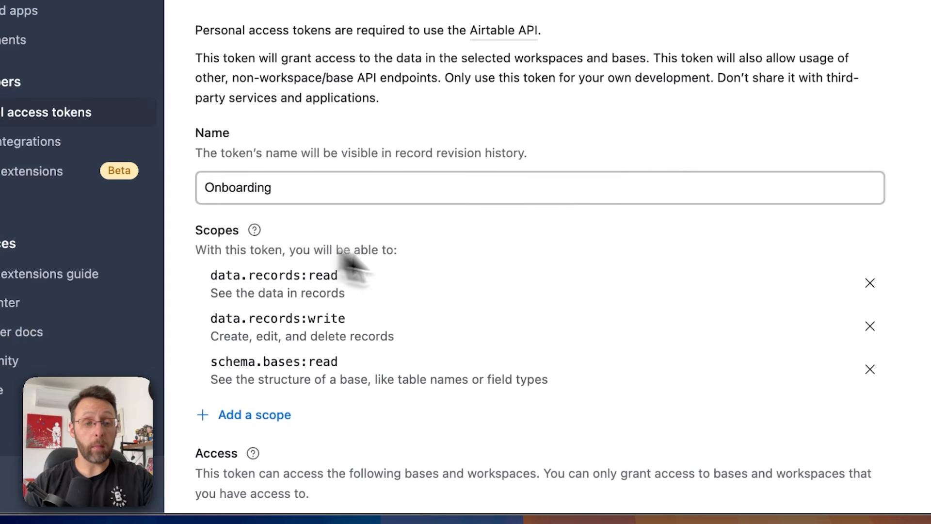
- Grant the token access to all bases and workspaces, create it, and copy it
scroll(490, 315, "down", 3)
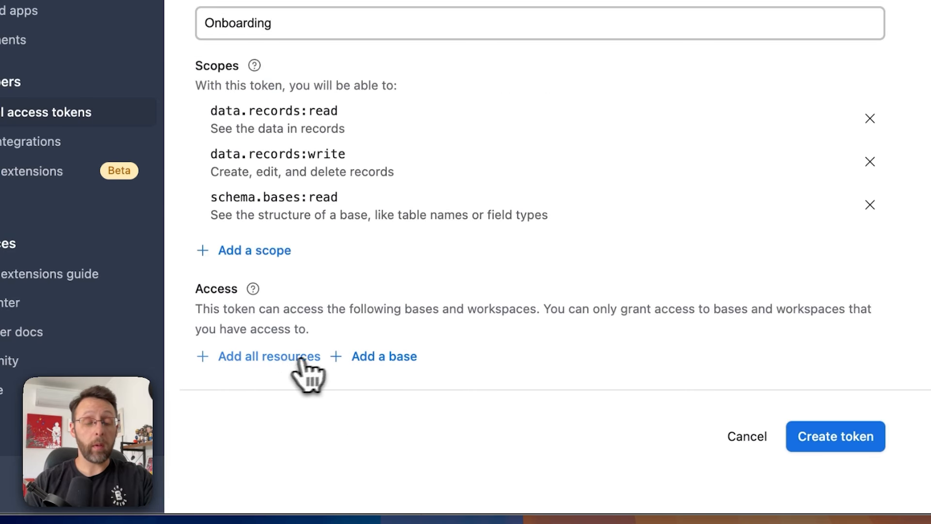
left_click(252, 359)
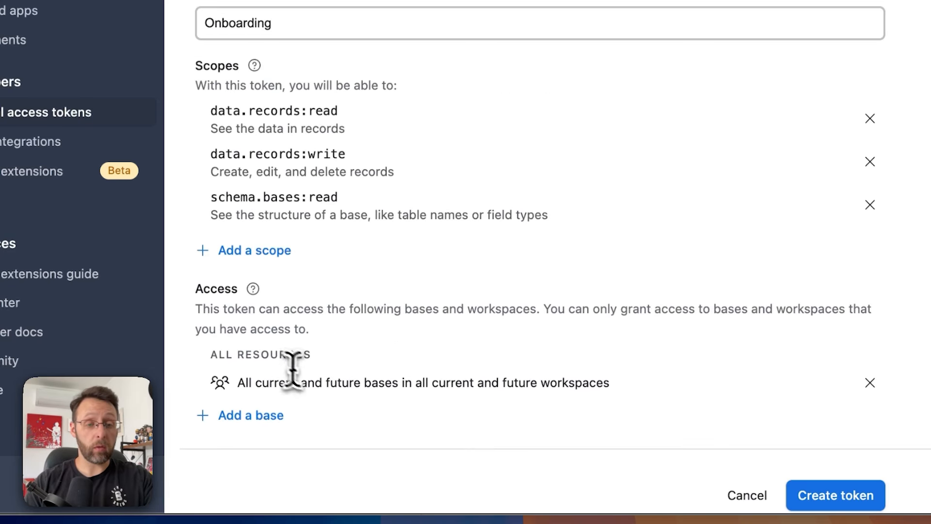
left_click_drag(240, 385, 360, 388)
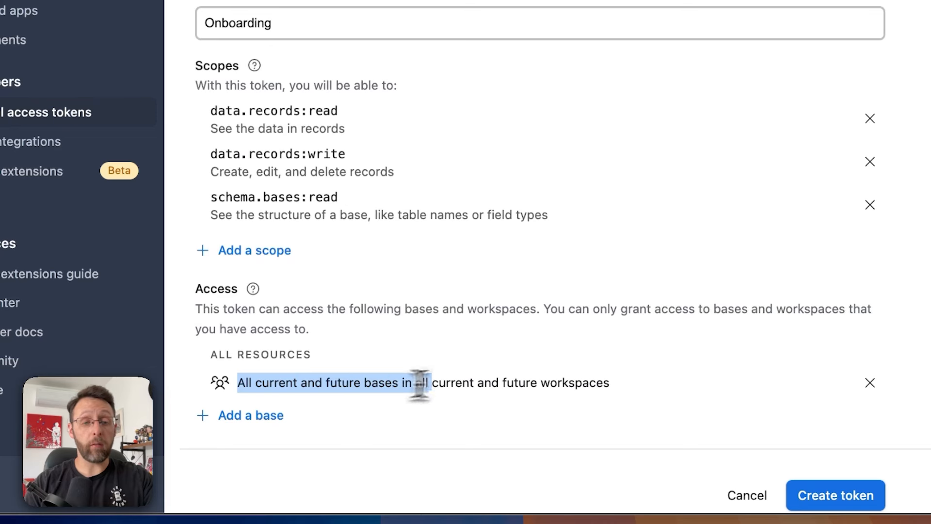
left_click_drag(470, 383, 475, 382)
scroll(495, 378, "down", 1)
left_click(518, 373)
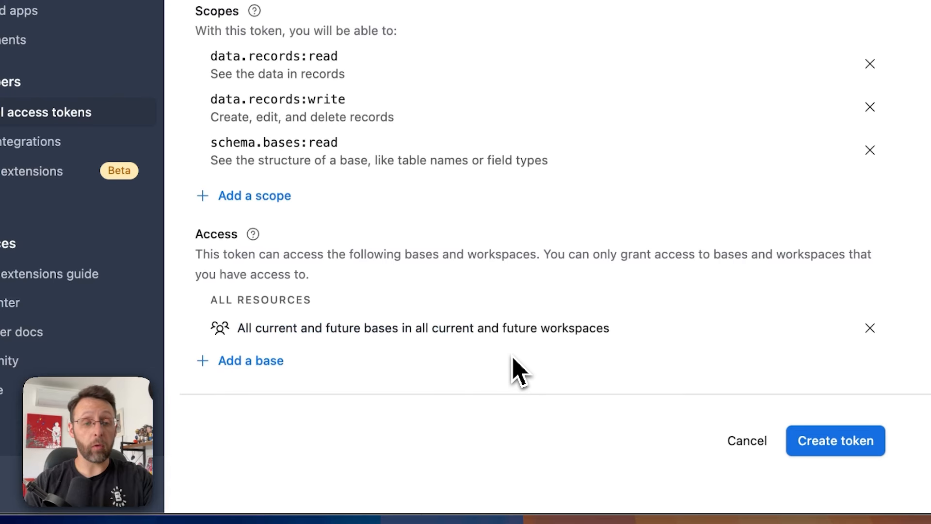
scroll(414, 267, "up", 2)
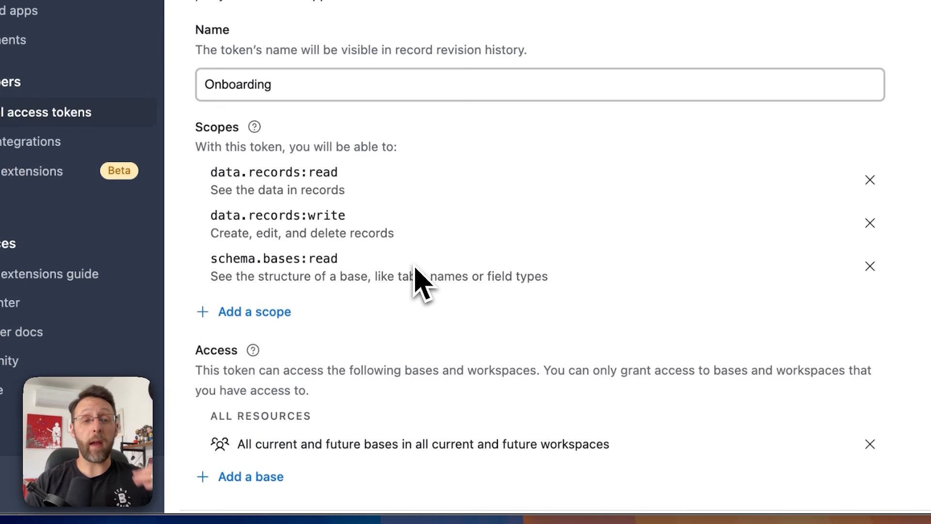
scroll(455, 256, "down", 2)
left_click(691, 397)
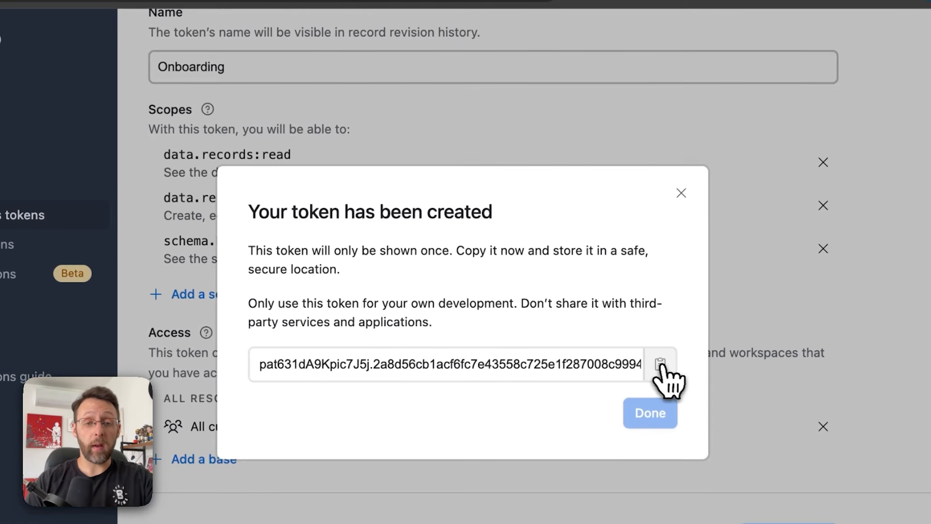
left_click(594, 223)
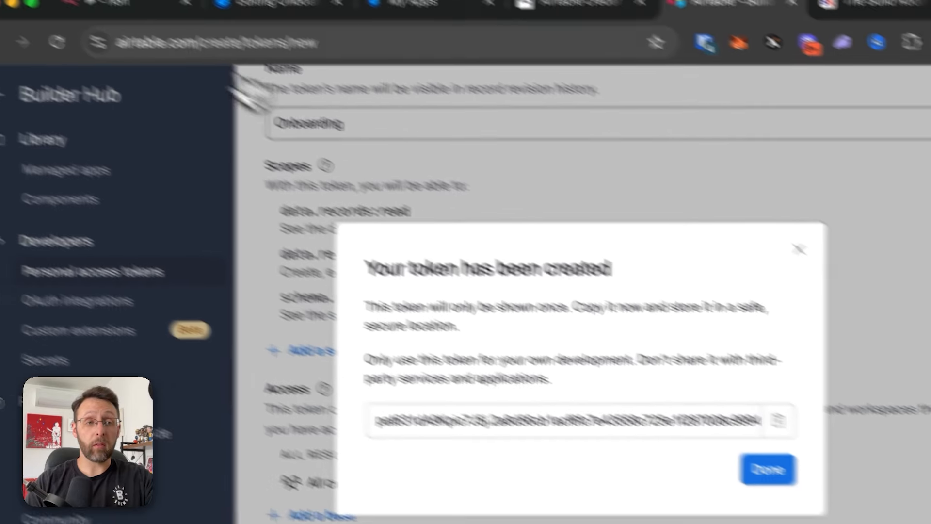
- Create and save a new Airtable access-token credential named Onboarding in the Create a record node
left_click(176, 35)
left_click(456, 155)
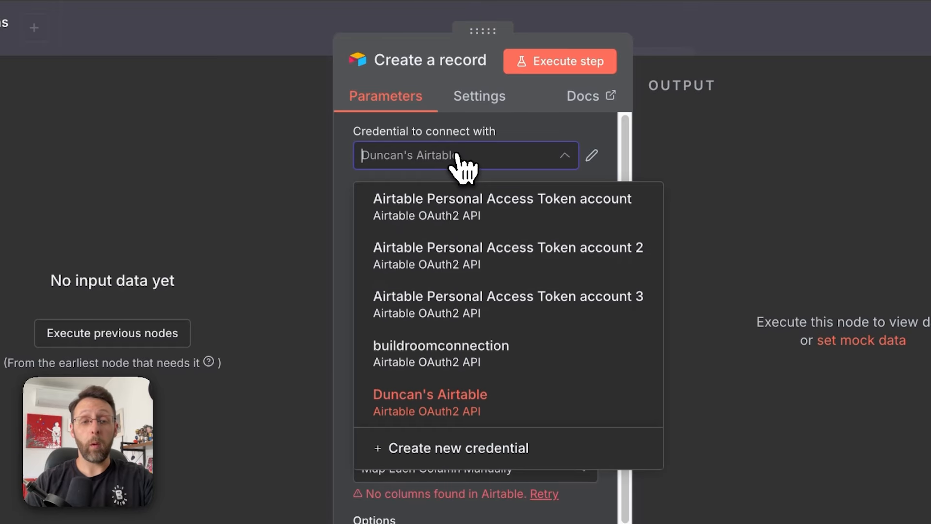
left_click(460, 447)
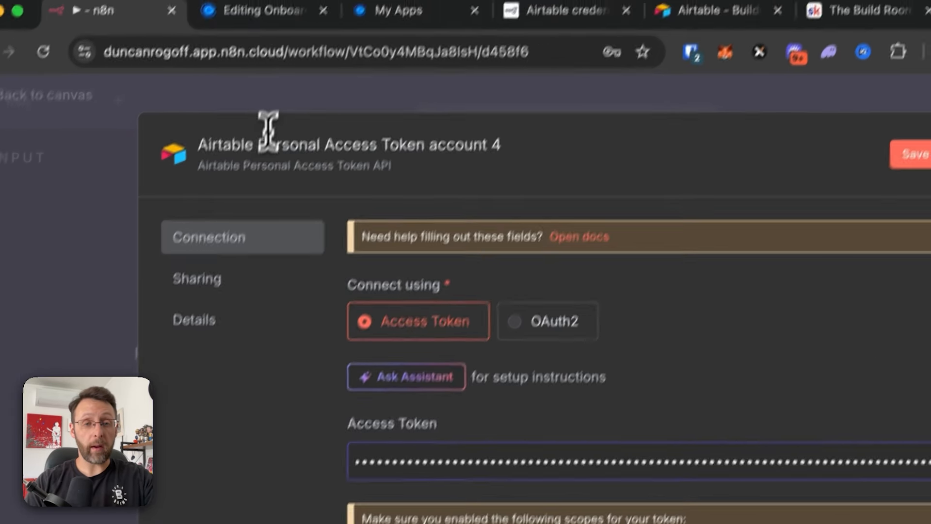
left_click(318, 68)
type("Onb")
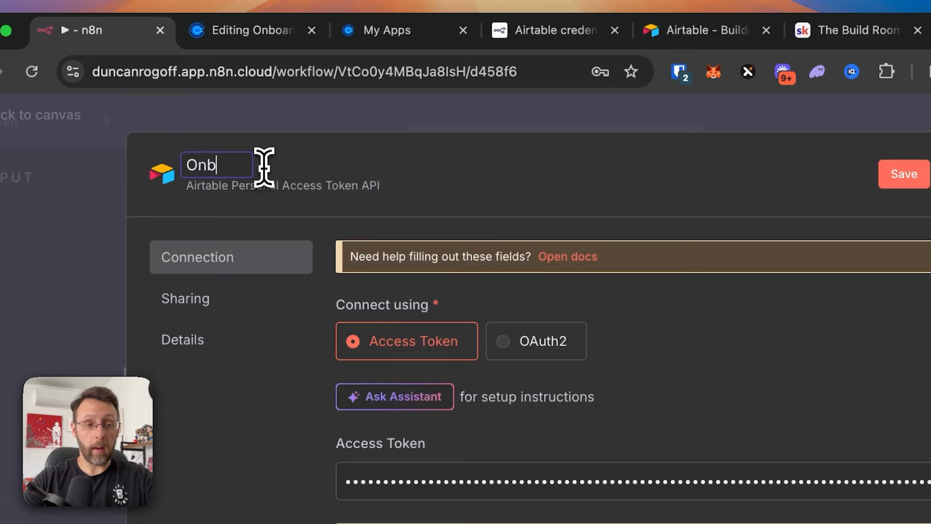
type("oarding")
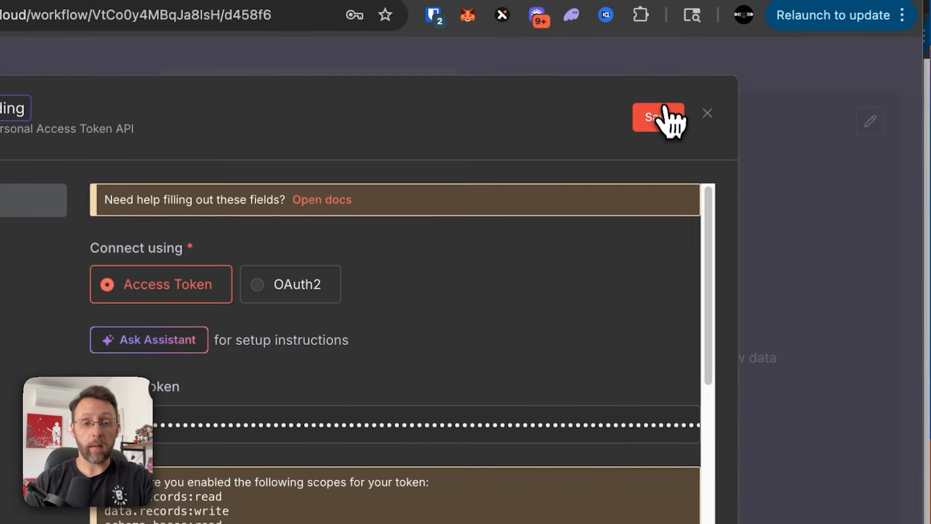
left_click(916, 179)
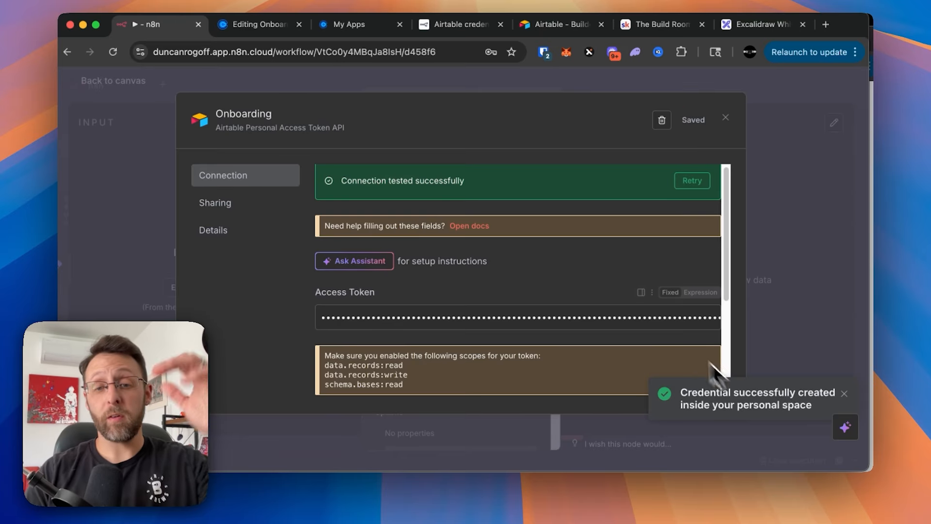
- Look through the Airtable Base list, then return to the Airtable token page
scroll(555, 397, "down", 5)
scroll(643, 188, "up", 3)
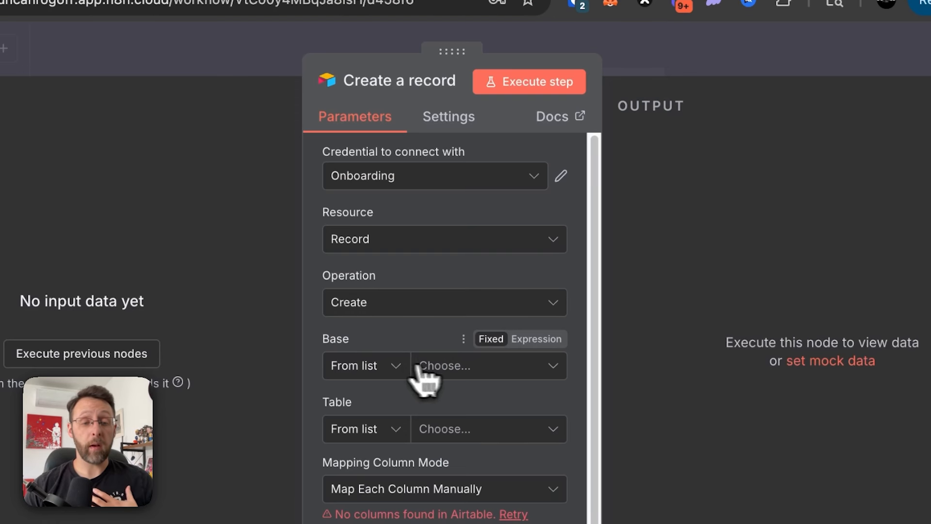
left_click(442, 367)
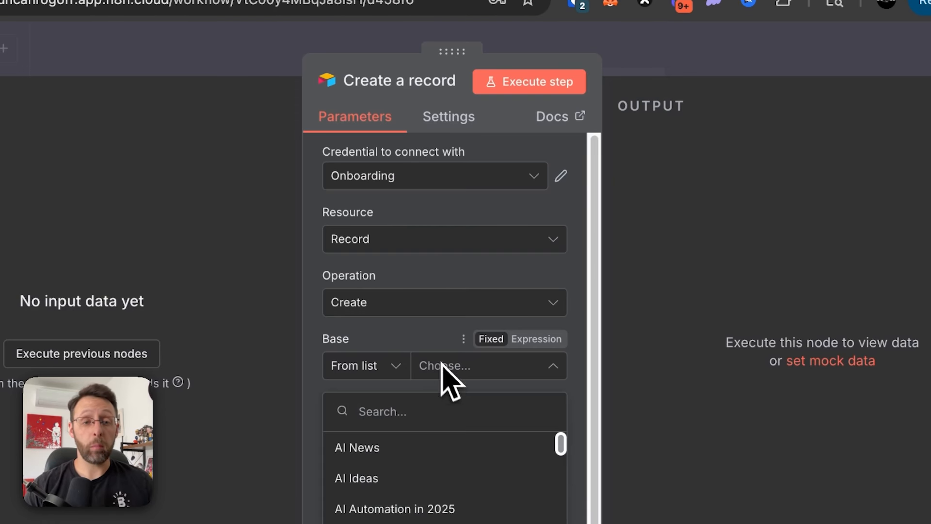
left_click(422, 342)
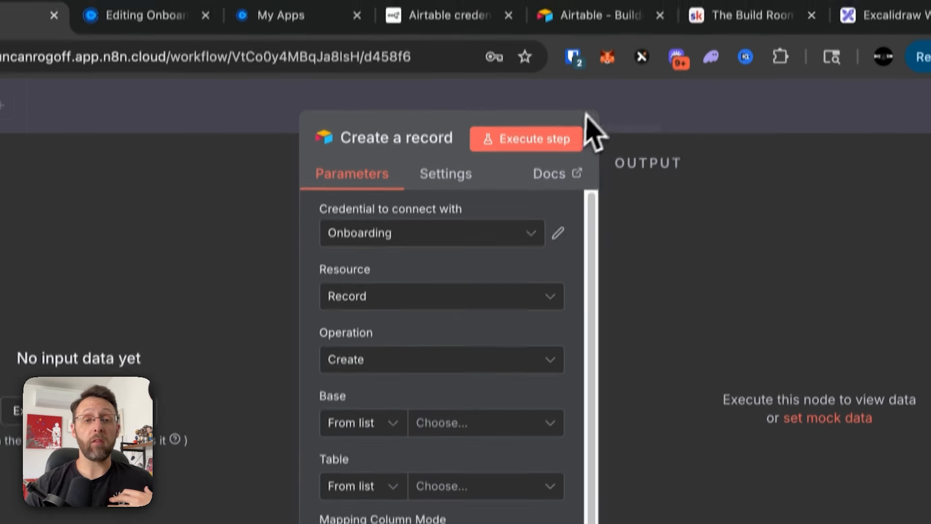
left_click(588, 30)
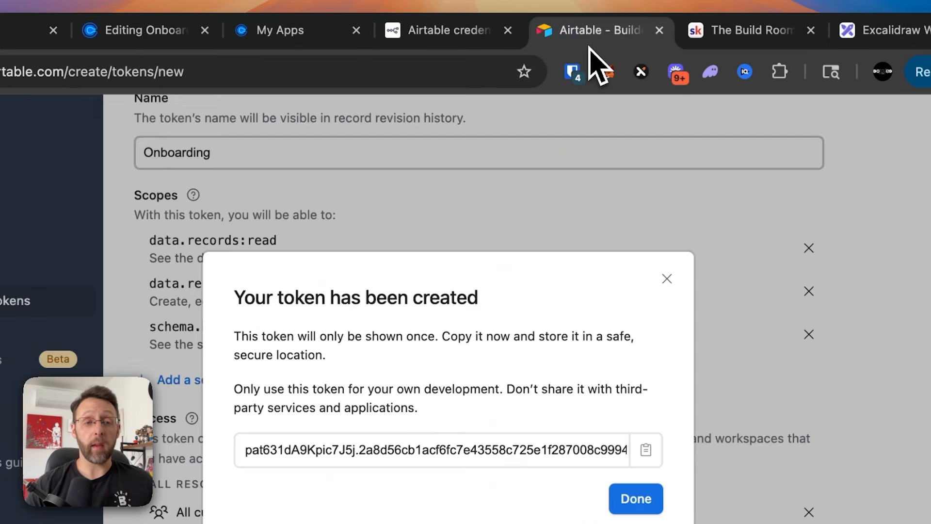
- Create a blank base from scratch in the personal workspace and name it Onboarding
left_click(668, 281)
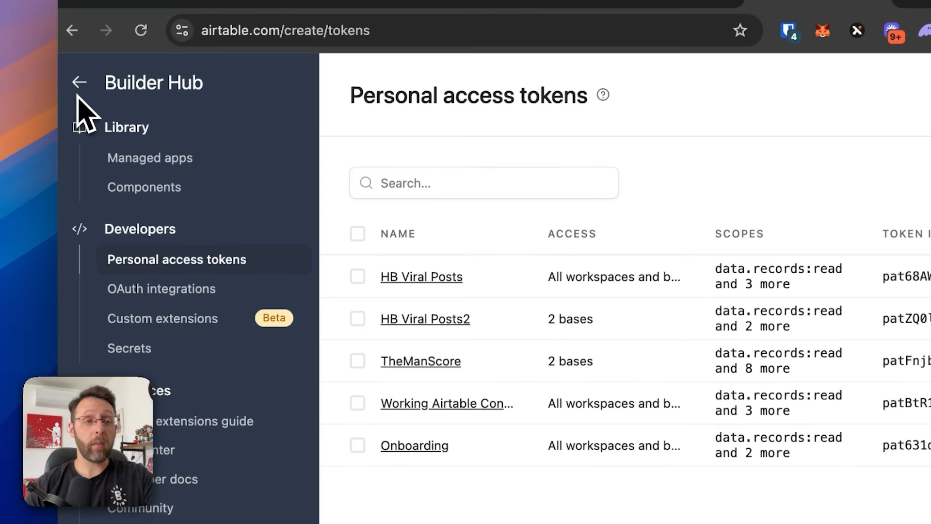
left_click(80, 83)
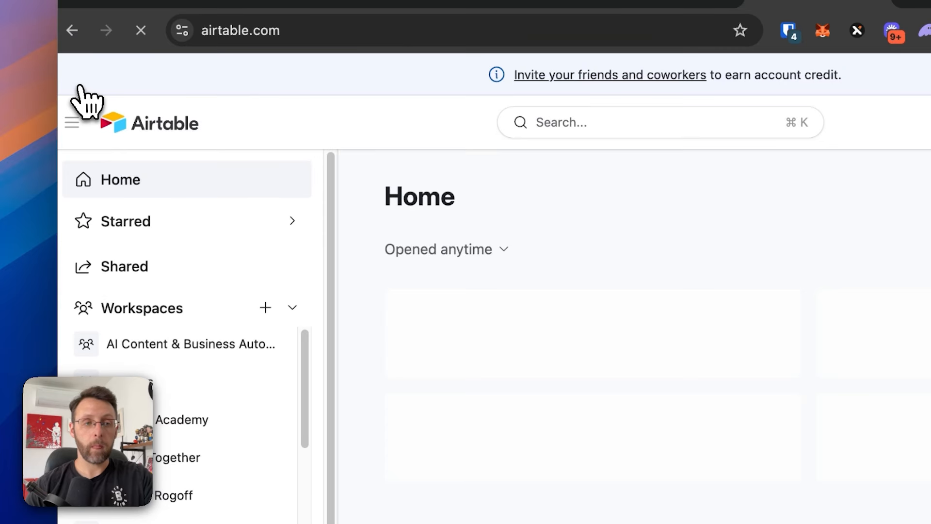
left_click(177, 496)
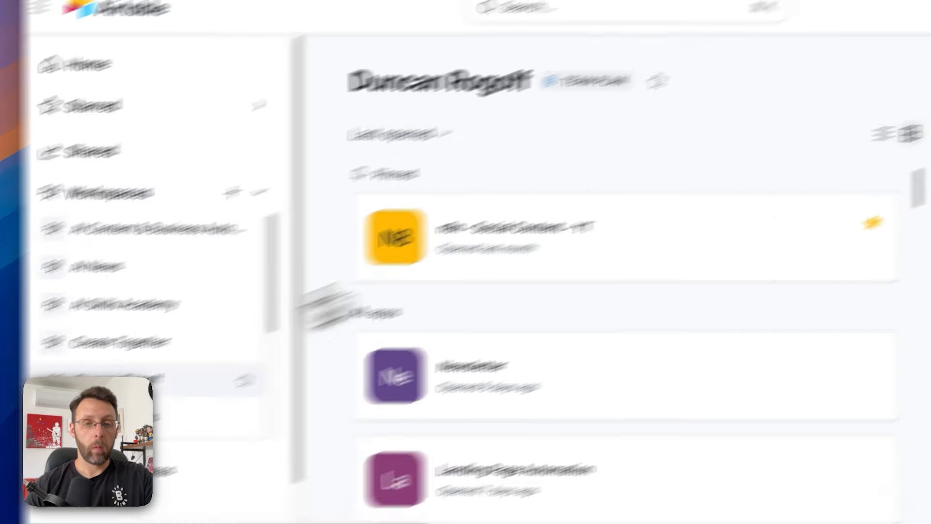
left_click(771, 167)
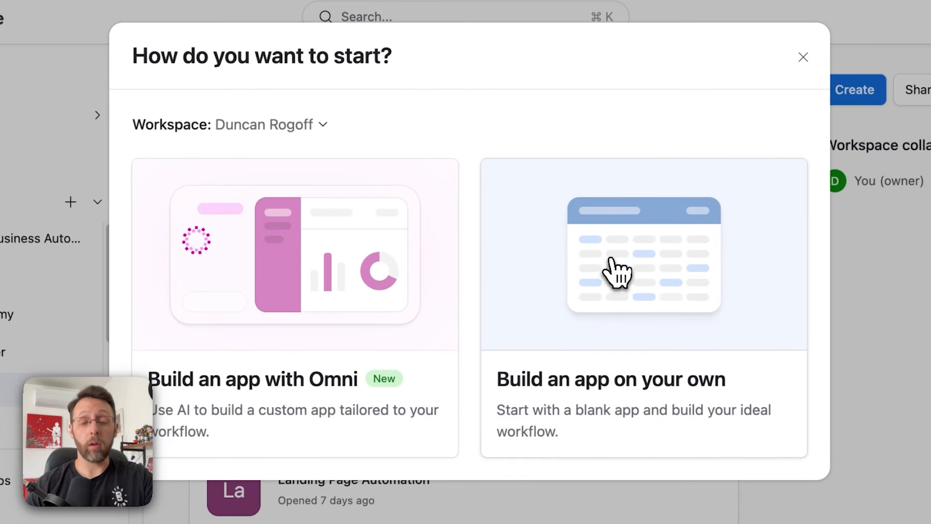
left_click(436, 286)
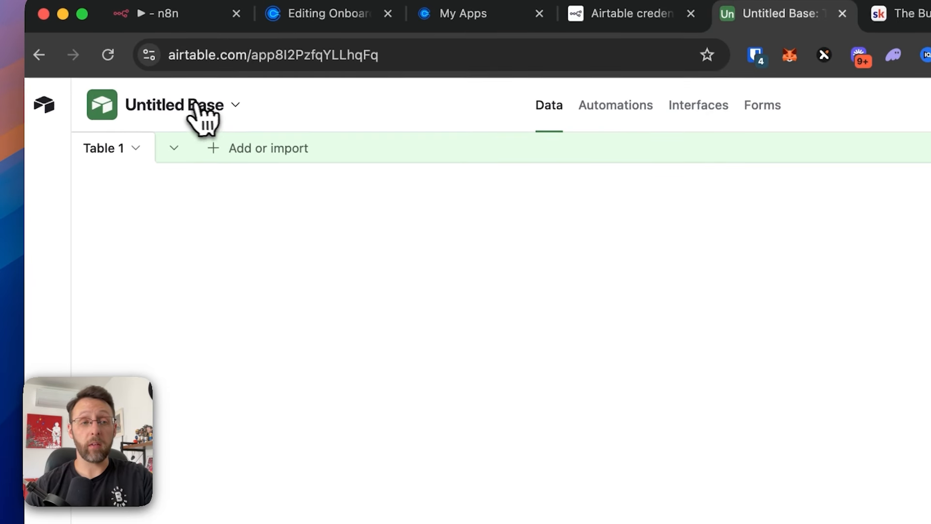
left_click(202, 119)
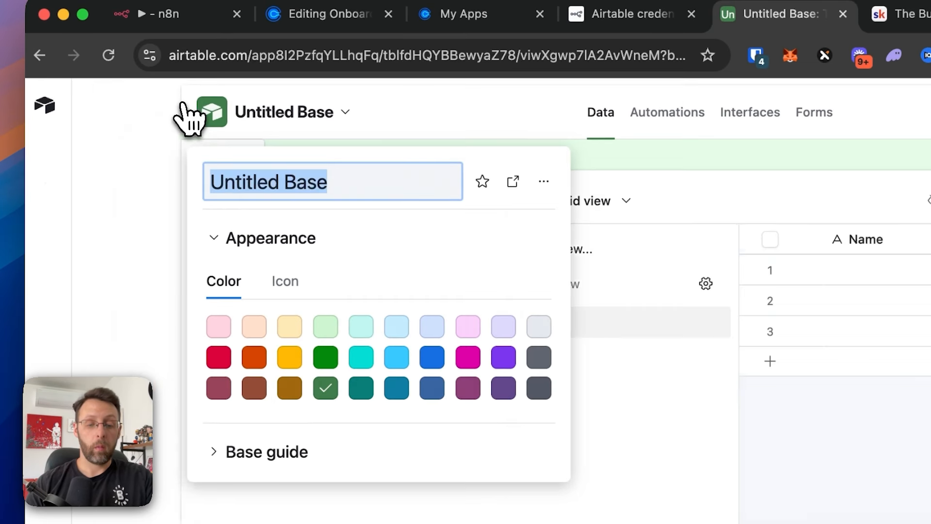
type("O")
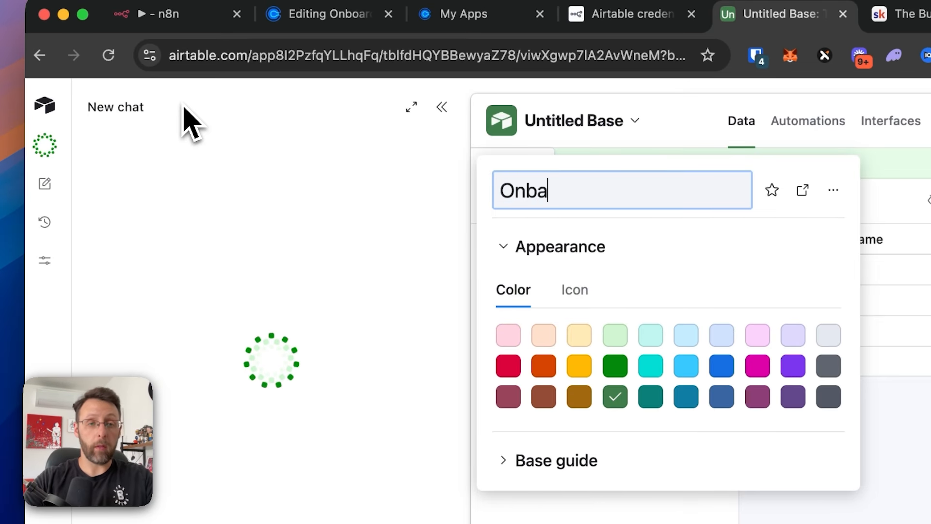
type("nboarding")
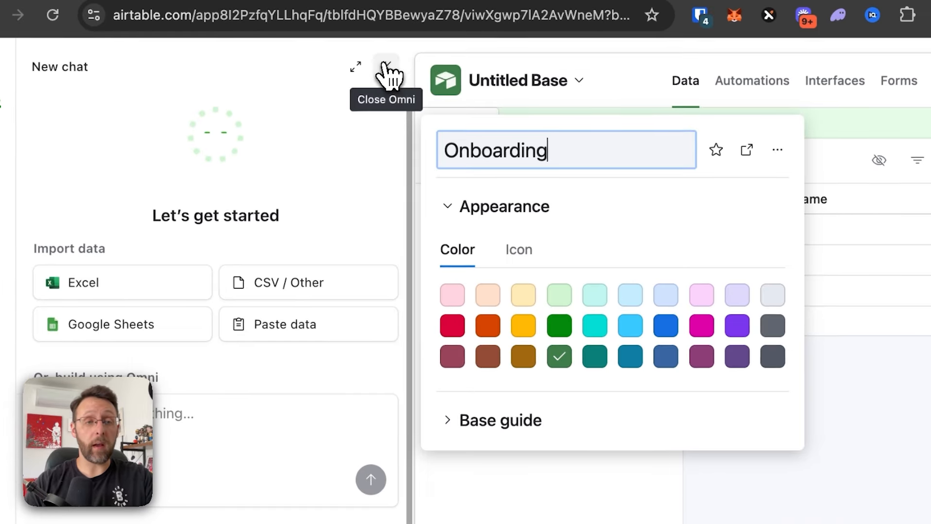
left_click(322, 58)
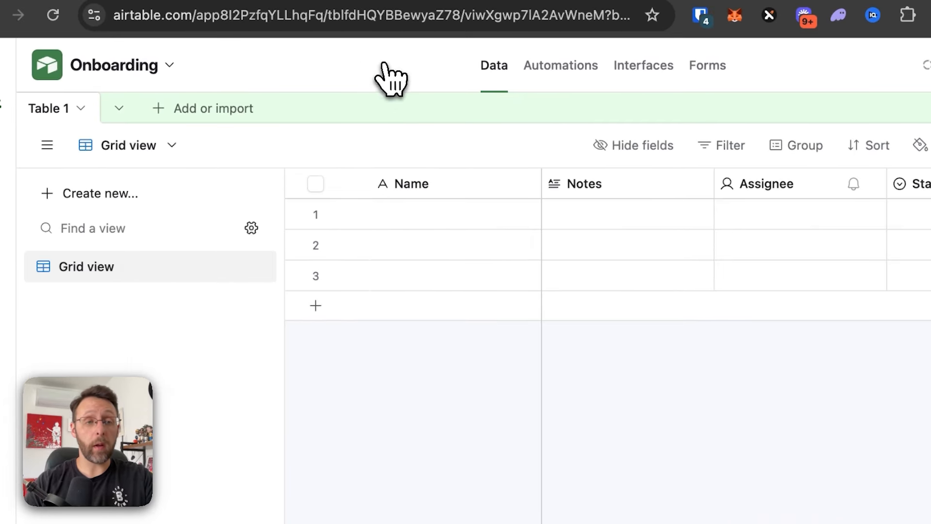
- Rename Table 1 to Lead
double_click(50, 108)
type("Lead")
key("Return")
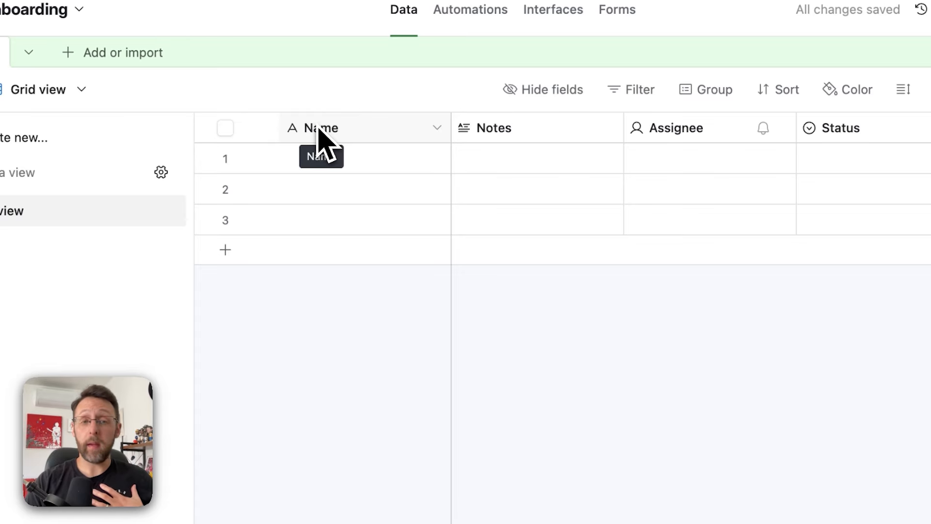
- Rename the Notes column to Client Needs and duplicate it as an Email column
double_click(494, 137)
type("Cl")
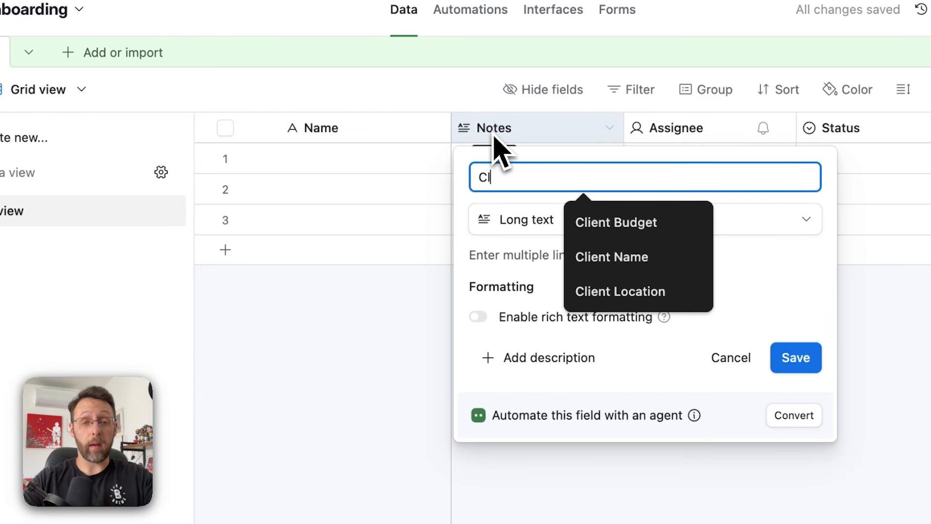
type("ient Needs")
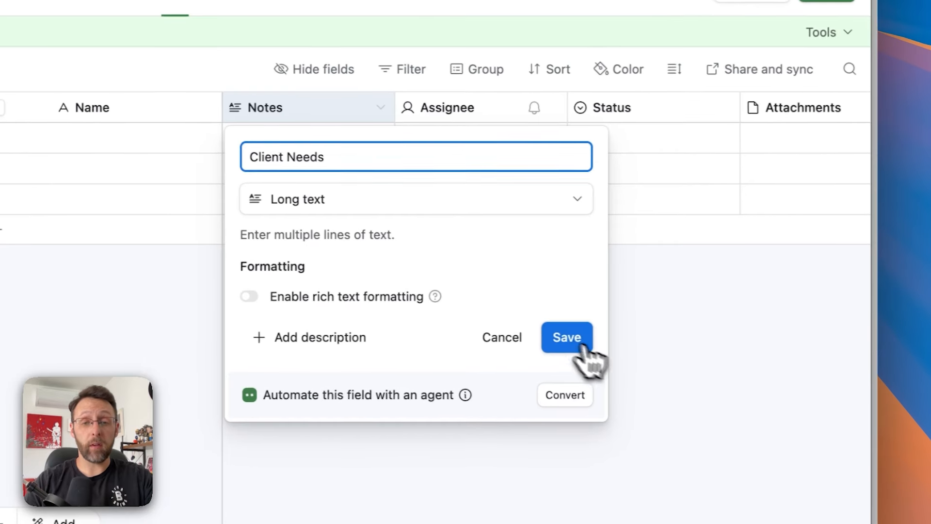
left_click(797, 361)
left_click(374, 113)
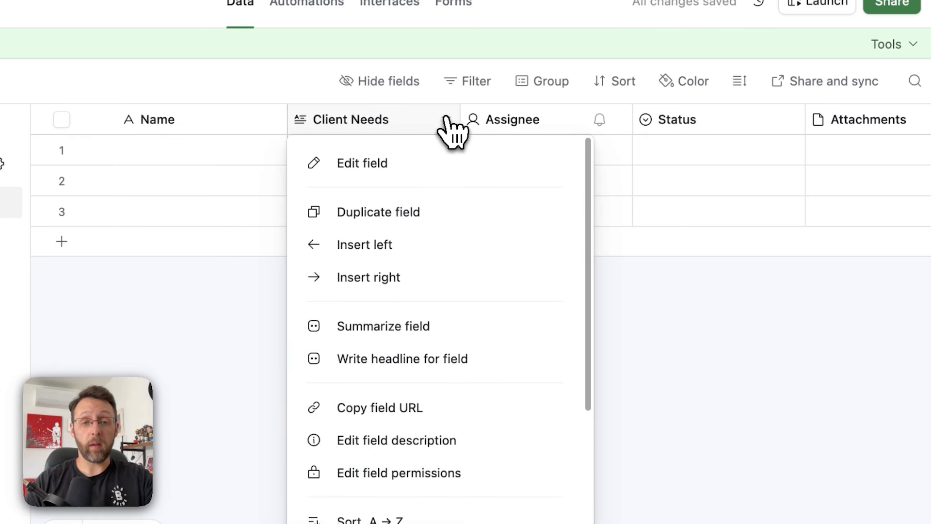
left_click(418, 212)
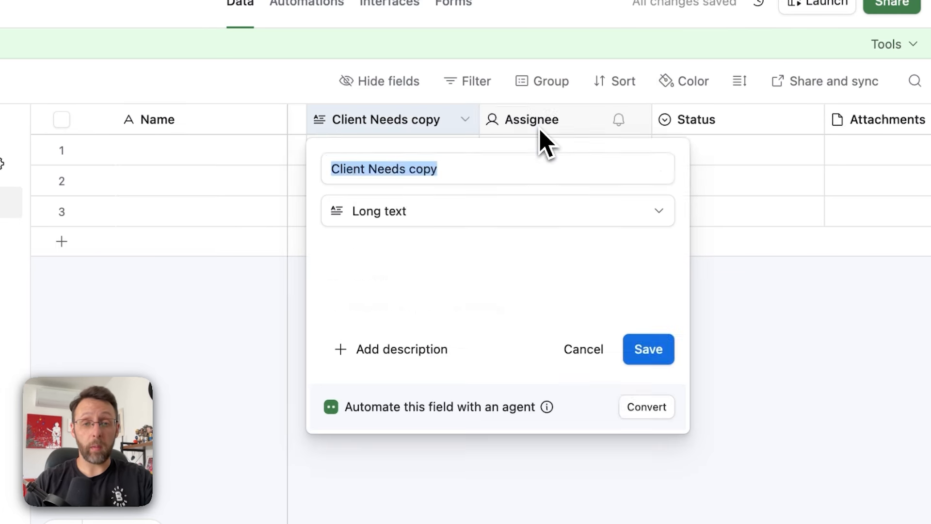
type("Emails")
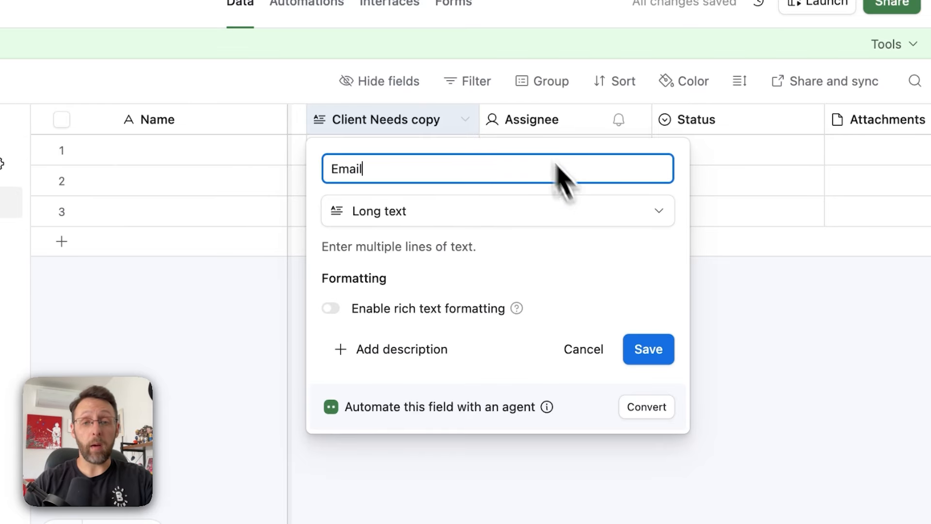
left_click(654, 345)
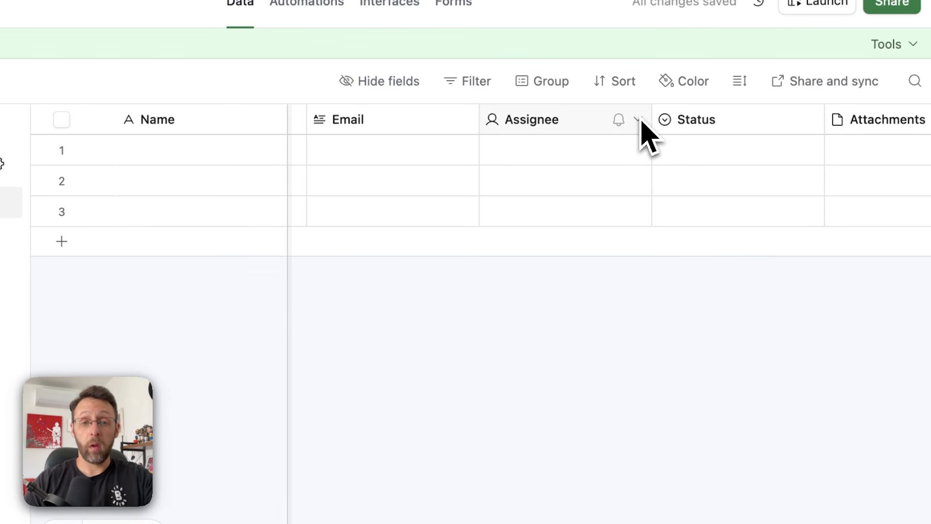
- Delete the Assignee, Attachments and Attachment Summary columns
left_click(638, 120)
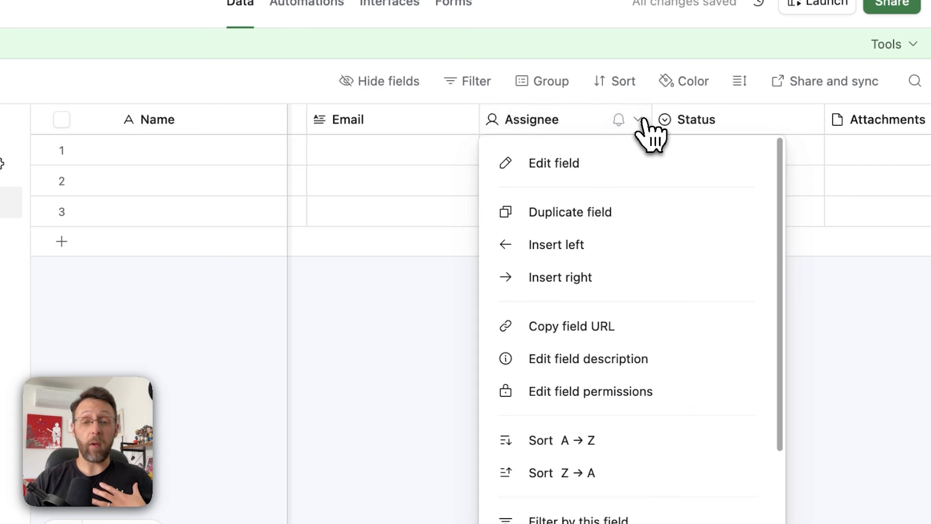
scroll(596, 523, "down", 3)
left_click(502, 430)
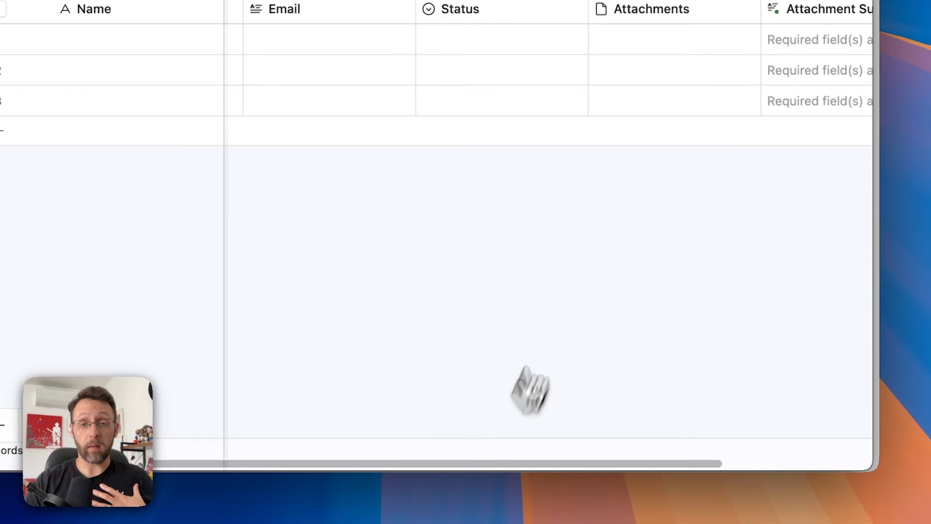
left_click(747, 10)
scroll(702, 238, "down", 5)
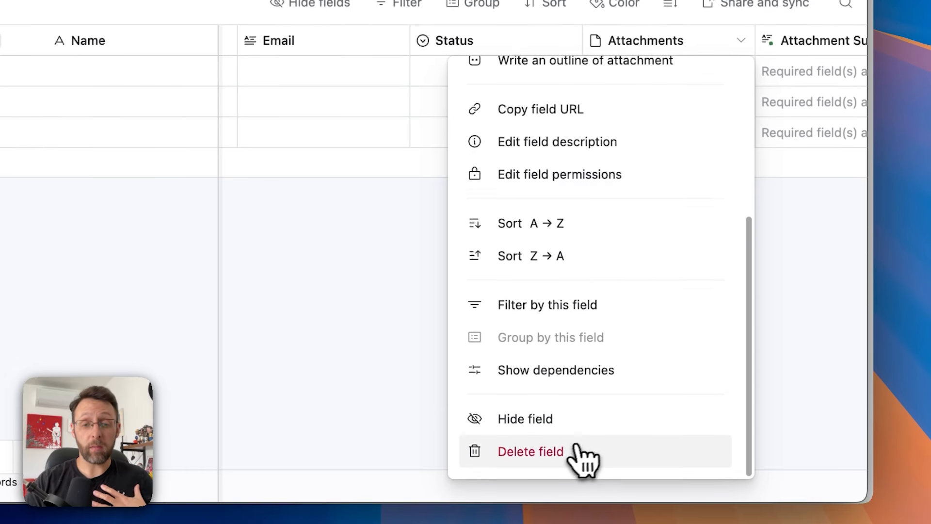
left_click(572, 452)
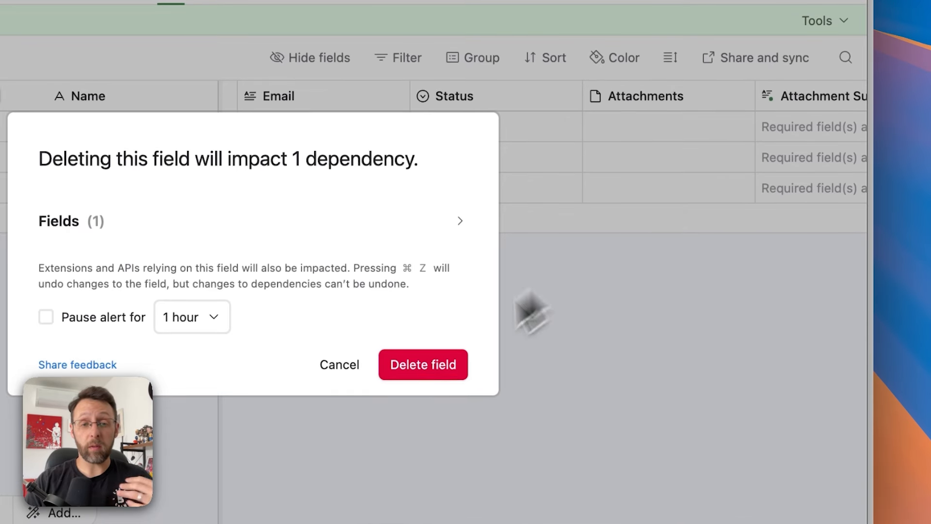
left_click(428, 364)
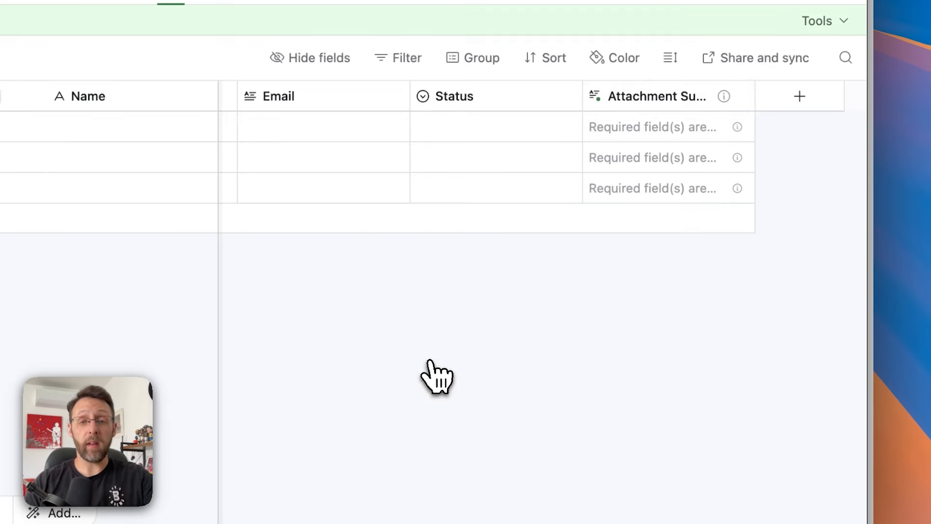
left_click(741, 96)
scroll(645, 327, "down", 6)
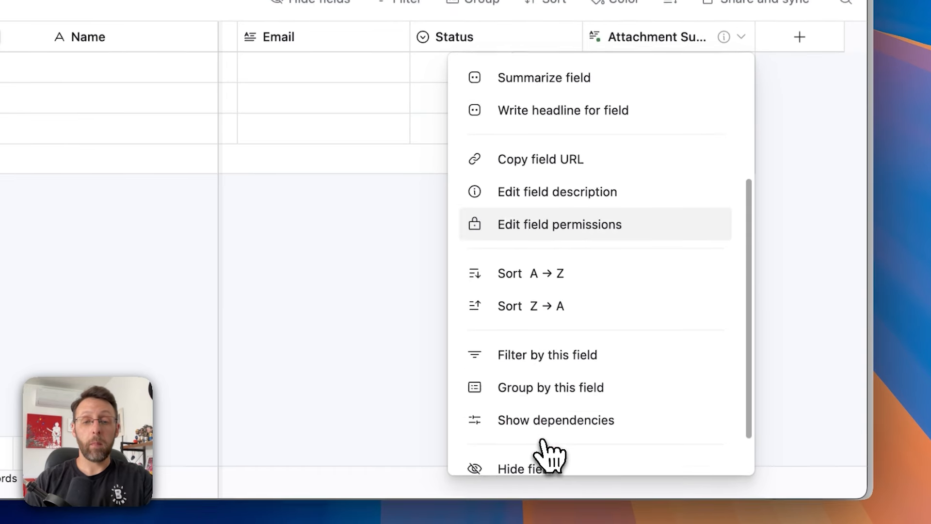
left_click(543, 444)
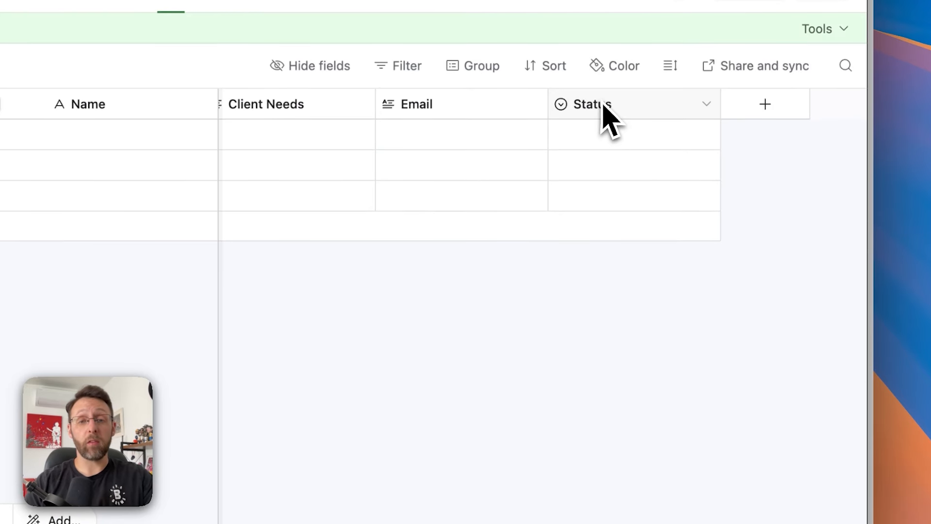
- Change the Status options to New Lead (green) and Onboarded
double_click(603, 107)
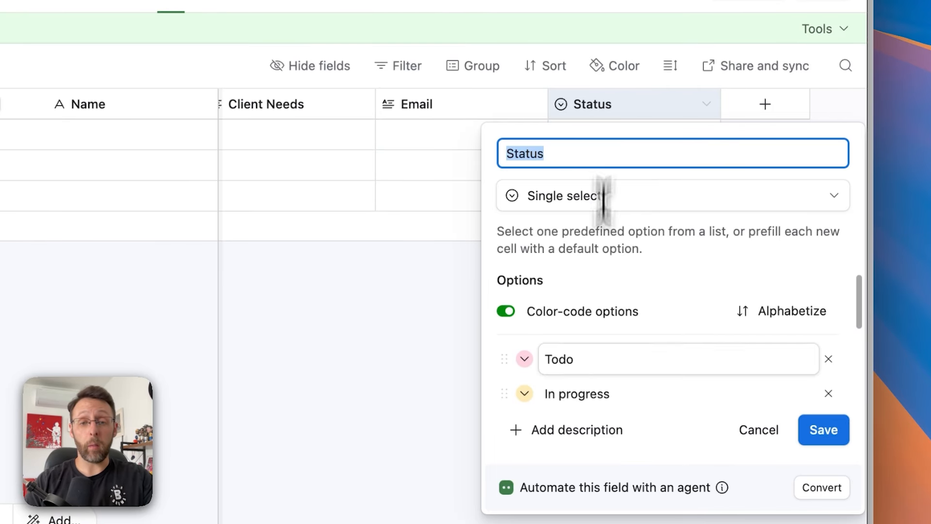
double_click(571, 358)
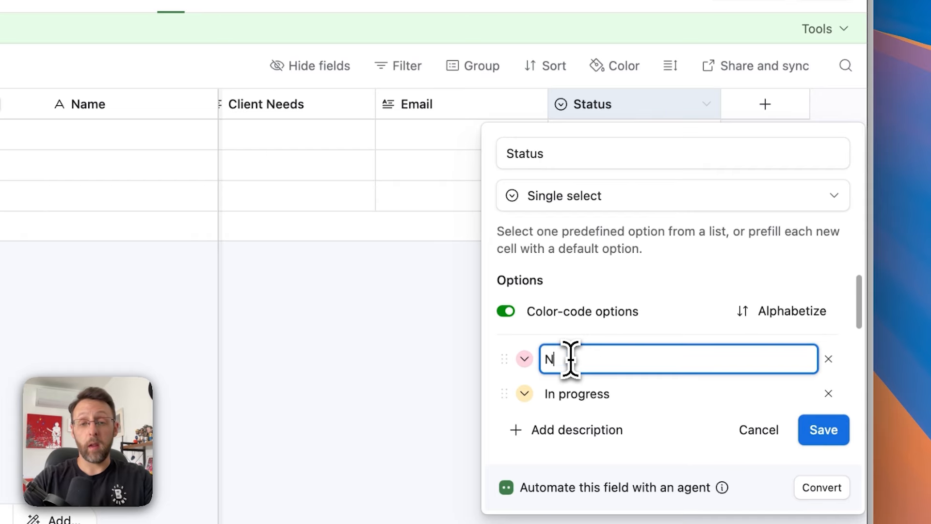
type("New Lead")
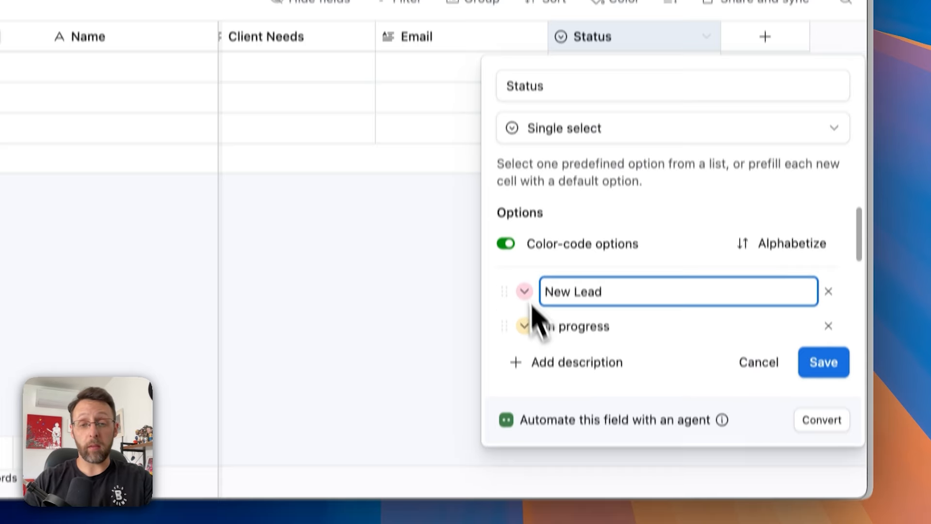
left_click(525, 360)
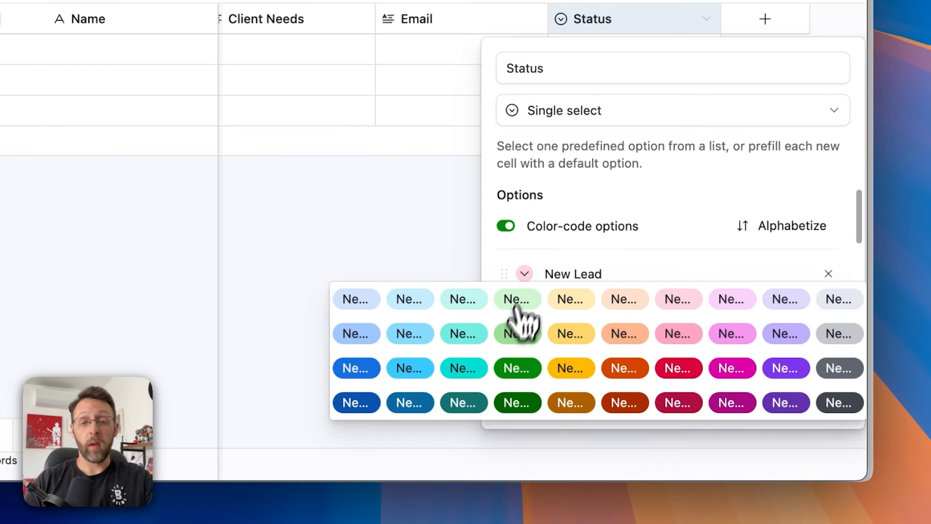
left_click(517, 305)
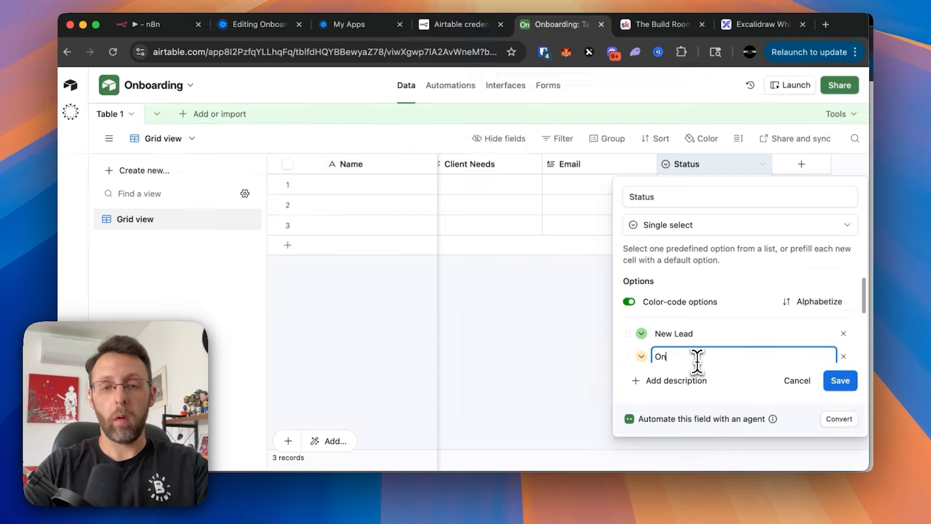
type("ded")
left_click(836, 383)
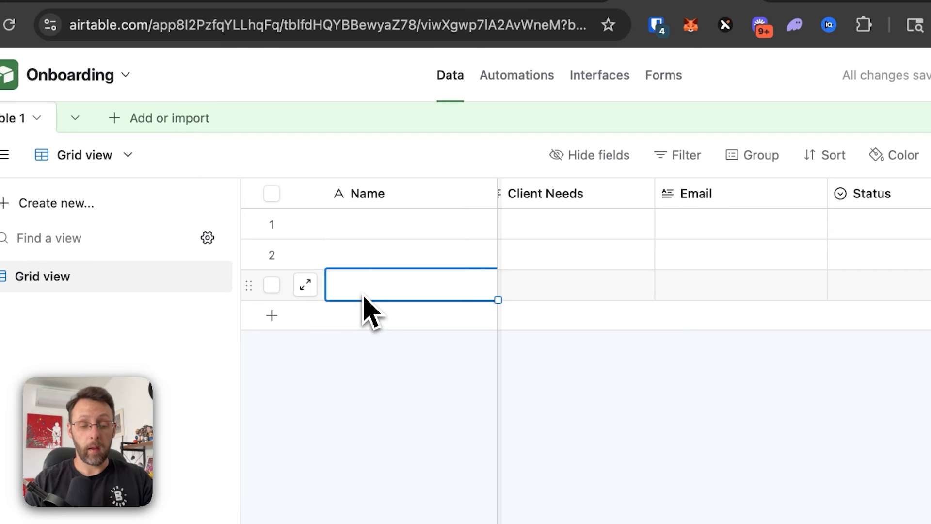
- Select all records in the table and delete them
key("ctrl+a")
right_click(386, 293)
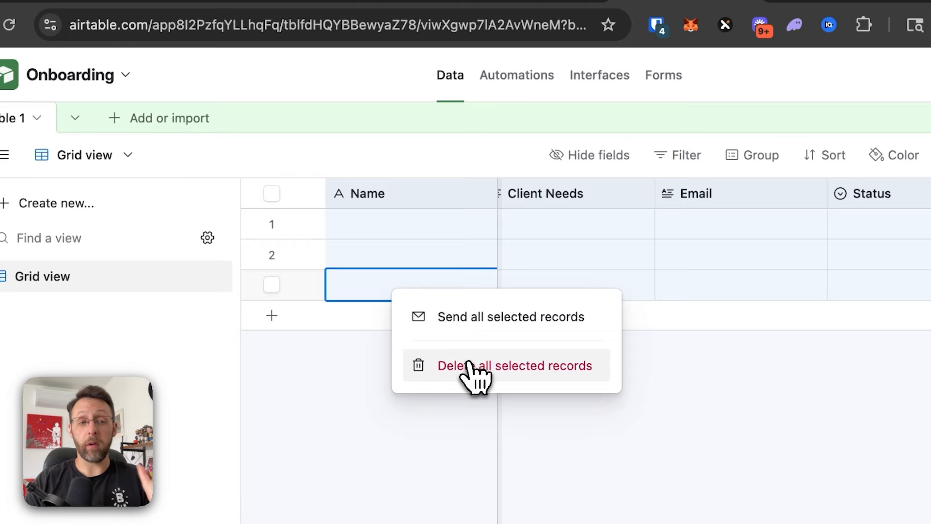
left_click(468, 367)
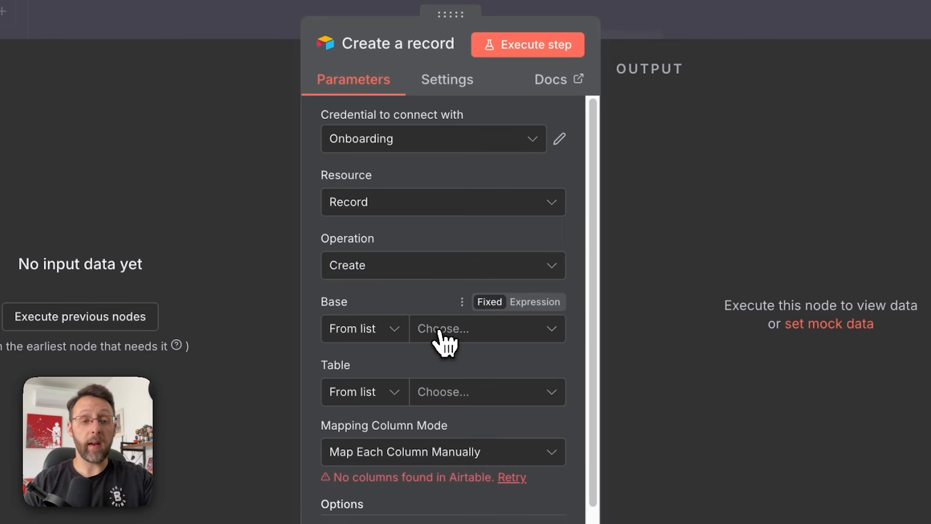
- Point the Create a record node at the Onboarding base and Table 1
left_click(440, 330)
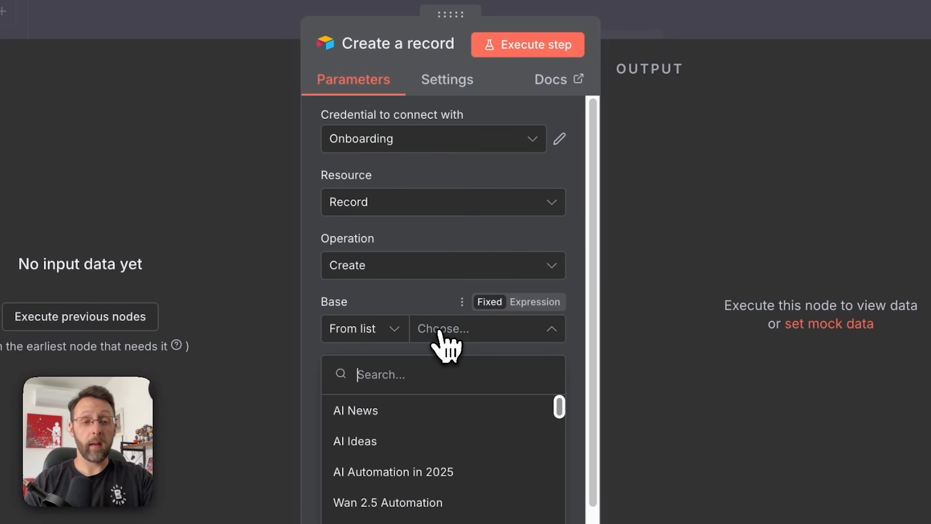
type("on")
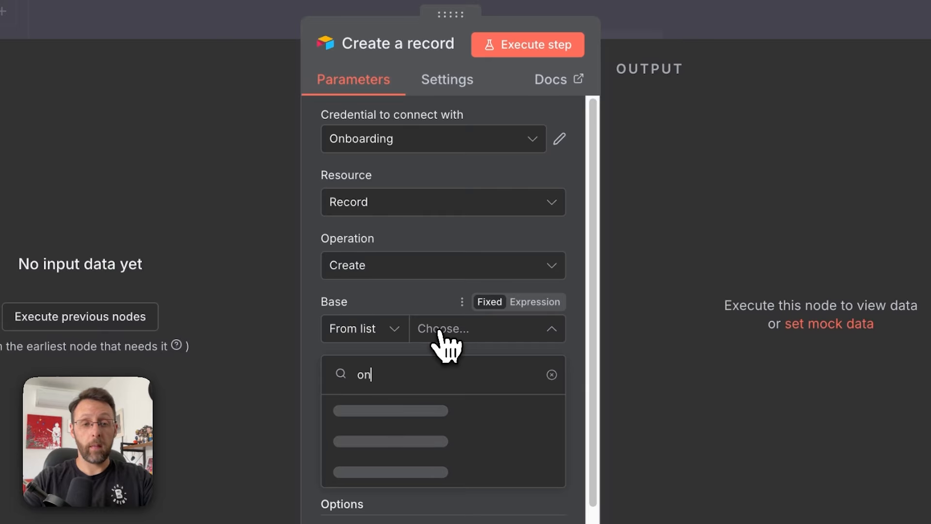
type("board")
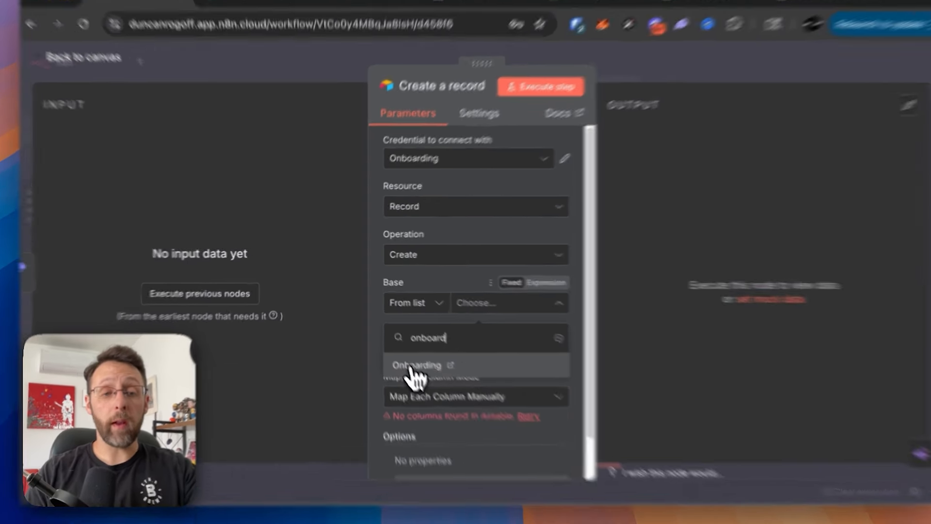
left_click(417, 350)
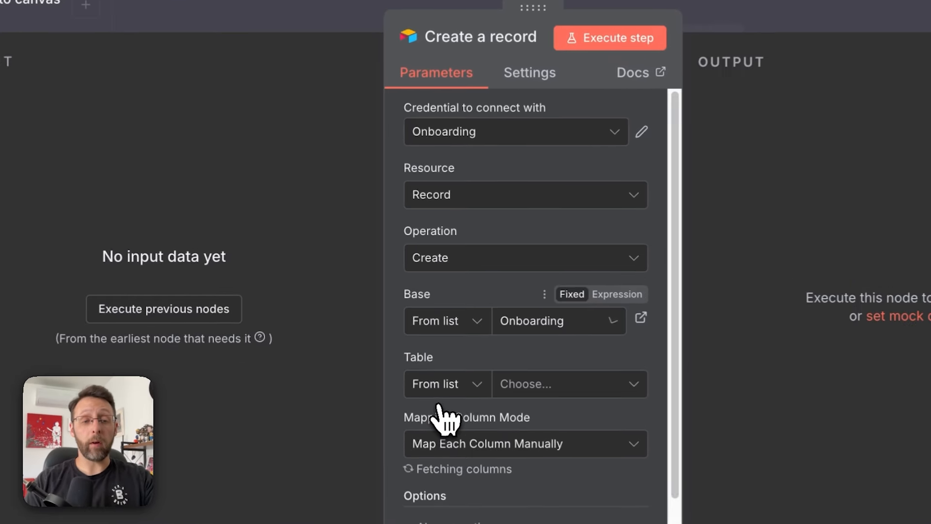
left_click(523, 388)
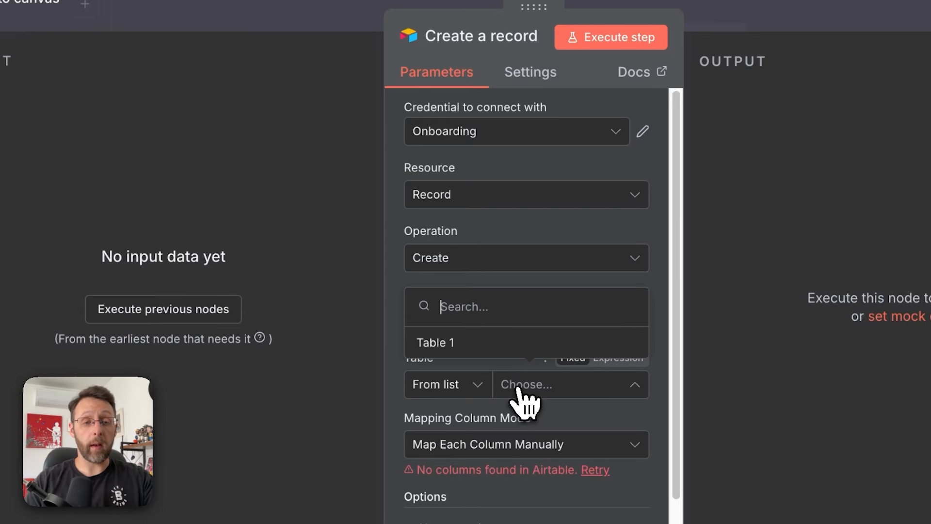
left_click(445, 343)
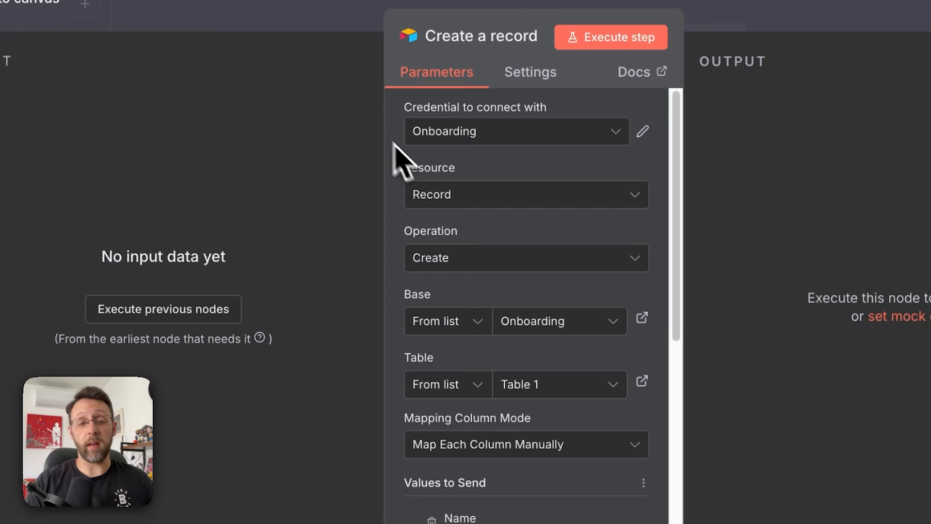
scroll(473, 388, "down", 5)
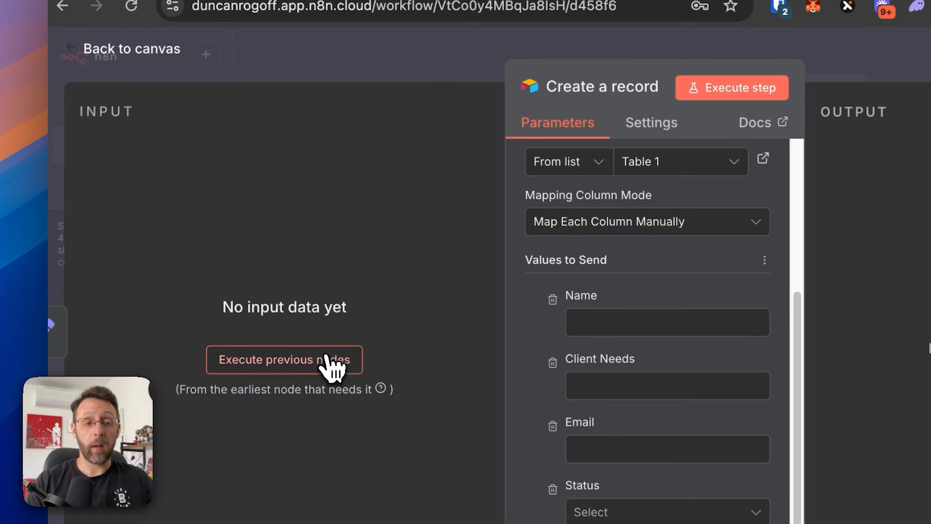
- Map Full Name, email and needs into Name, Email and Client Needs, then execute to create a test record
left_click(333, 364)
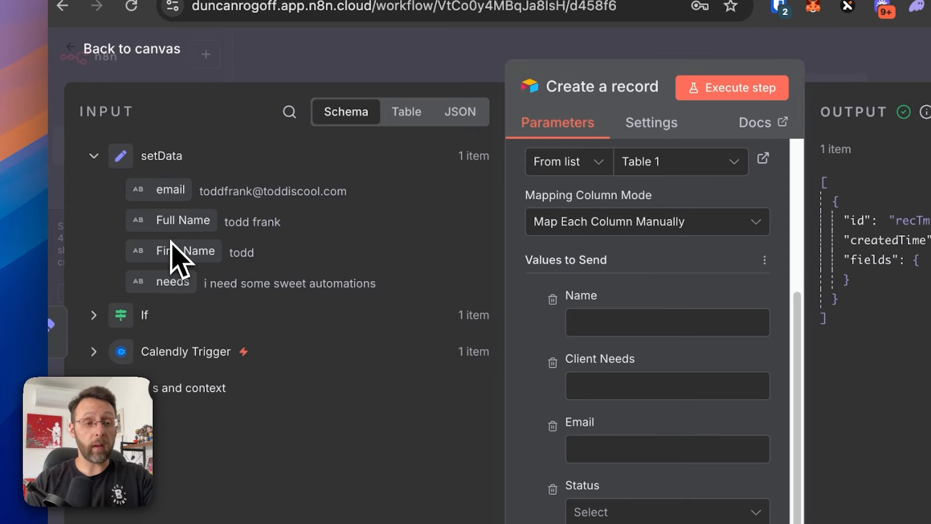
left_click_drag(170, 225, 582, 319)
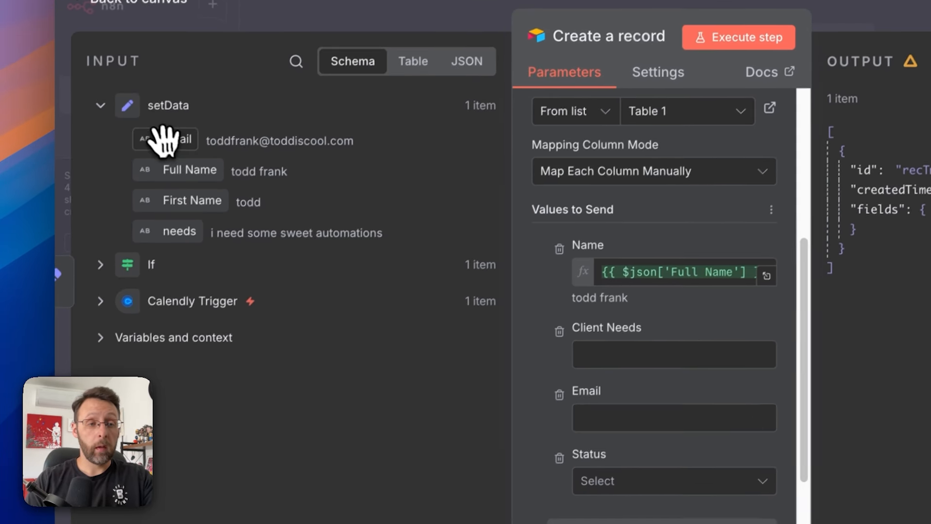
left_click_drag(162, 141, 645, 416)
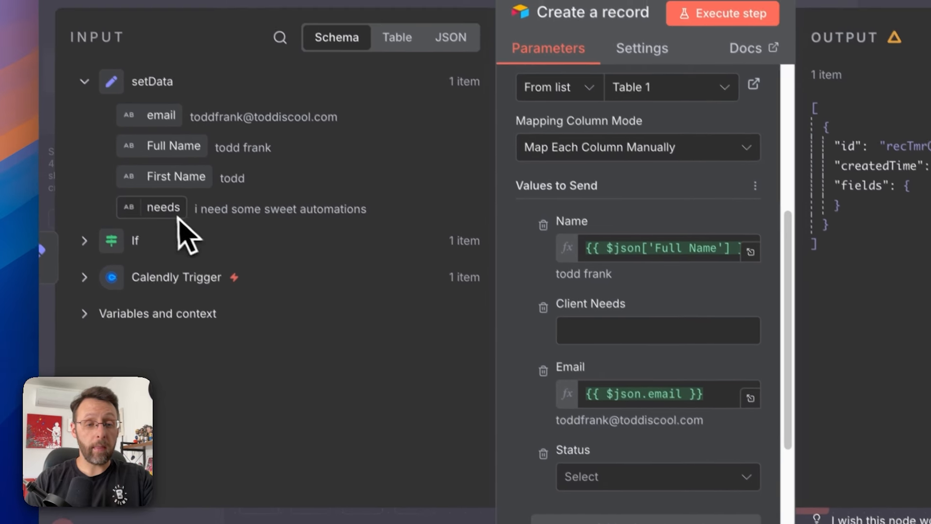
left_click_drag(177, 217, 635, 330)
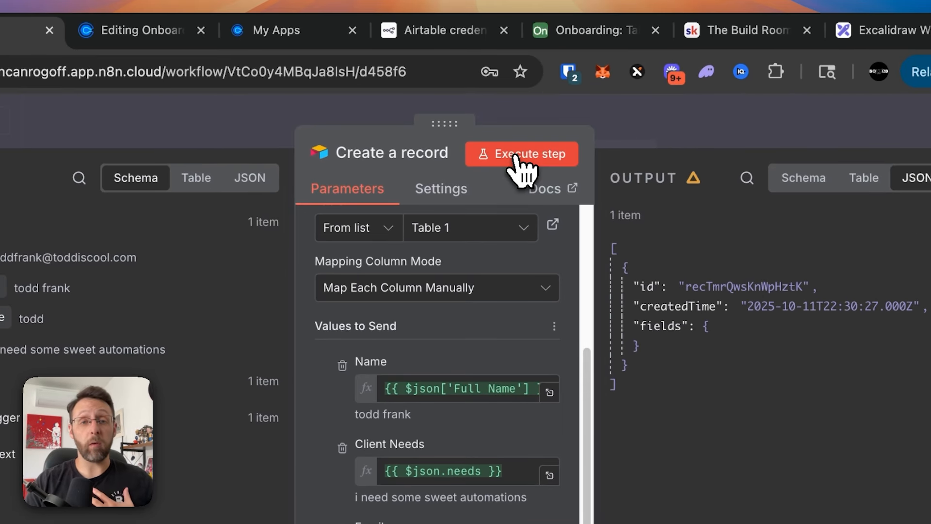
left_click(517, 158)
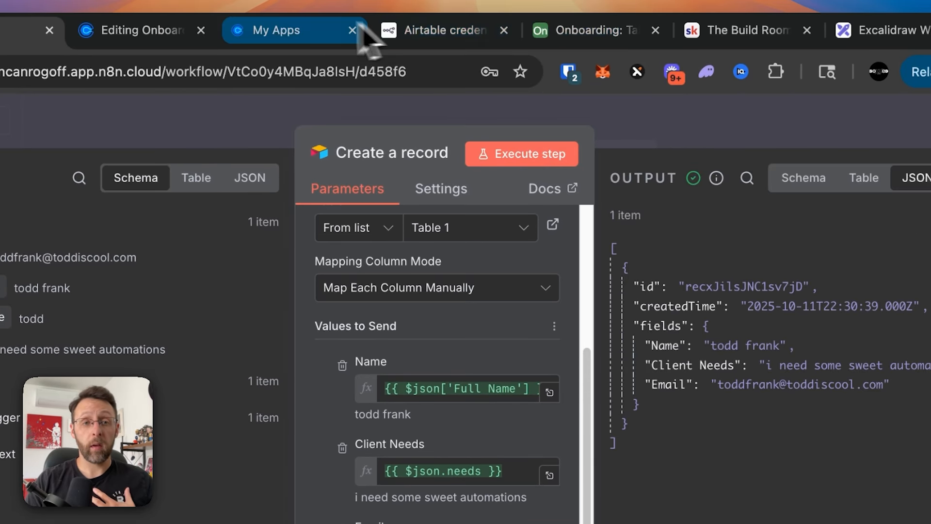
left_click(600, 41)
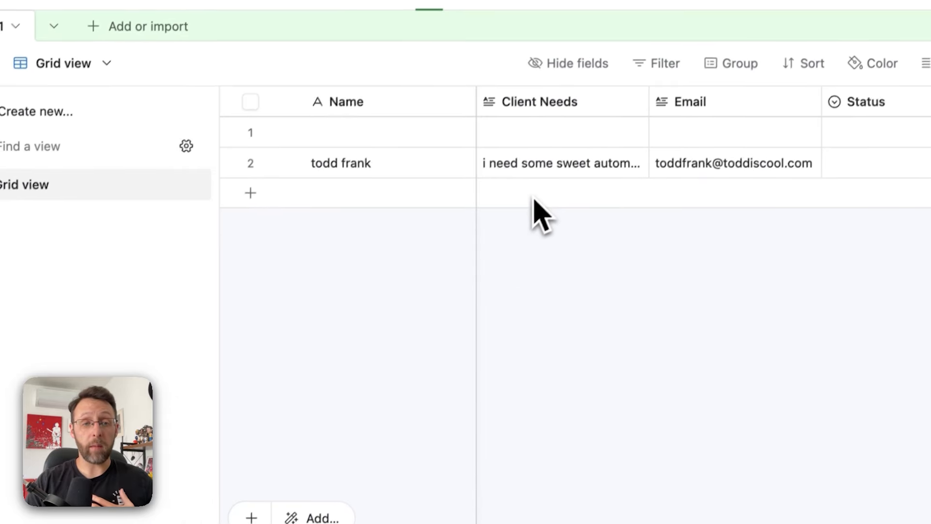
- Expand the new lead record in Airtable to check its fields, then return to n8n
left_click(280, 161)
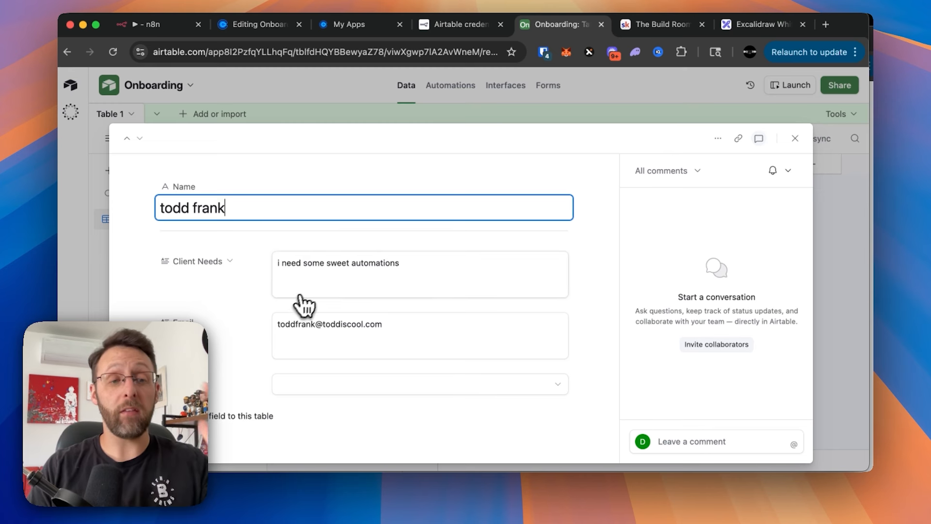
left_click(154, 23)
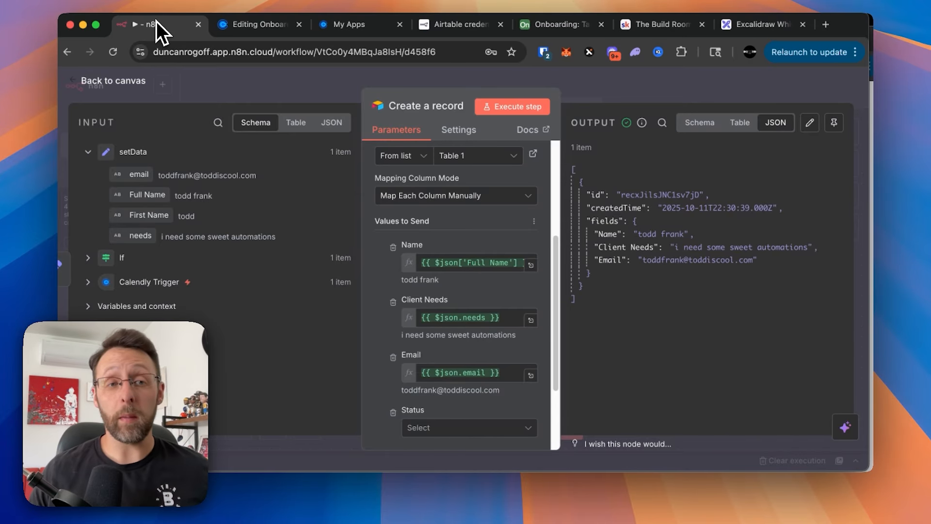
- Leave the node settings for the n8n canvas, then switch to the Airtable Onboarding table
left_click(261, 90)
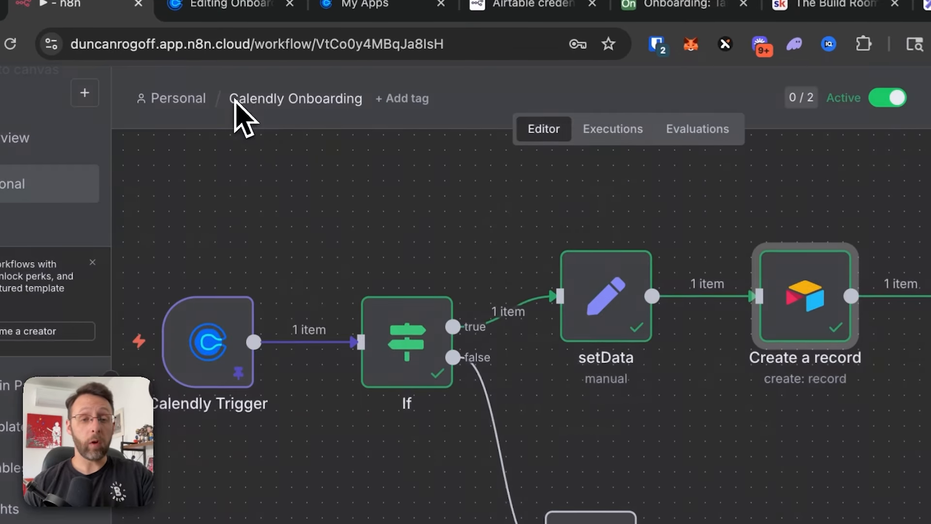
scroll(613, 301, "right", 4)
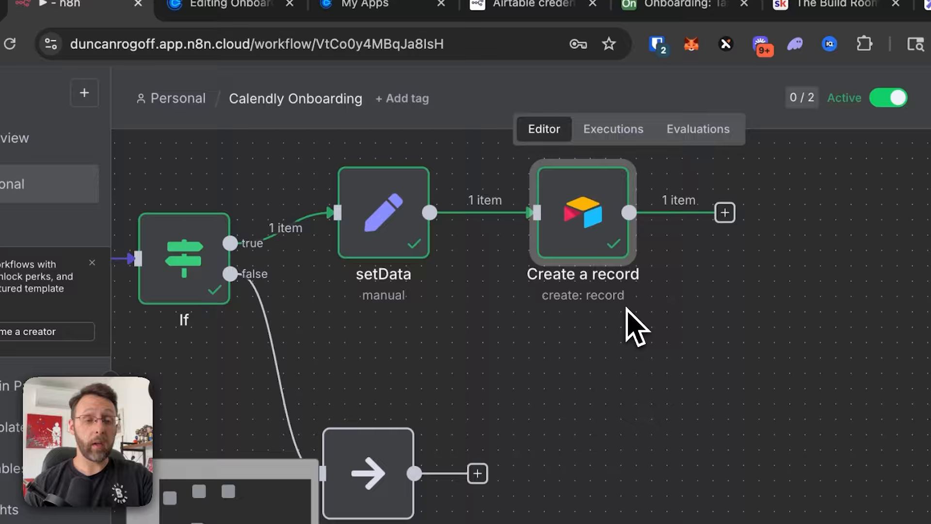
scroll(626, 309, "left", 1)
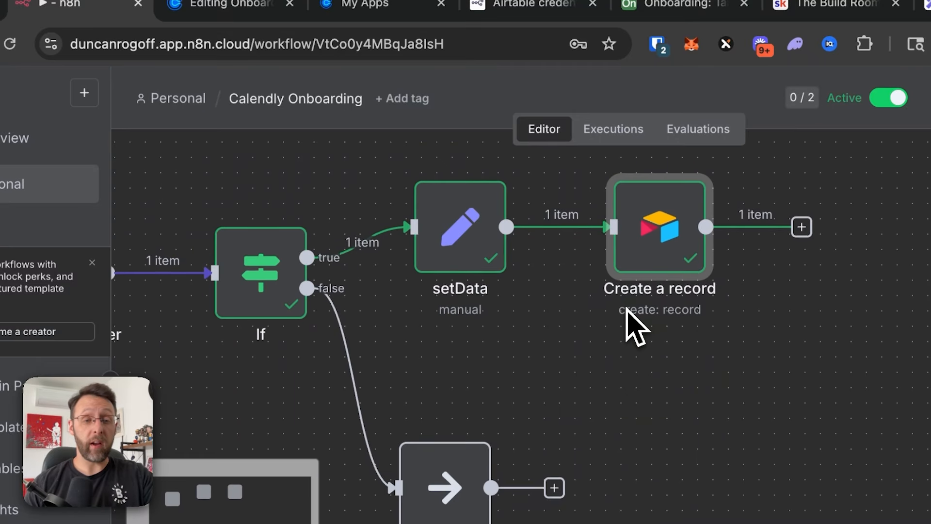
scroll(692, 336, "right", 2)
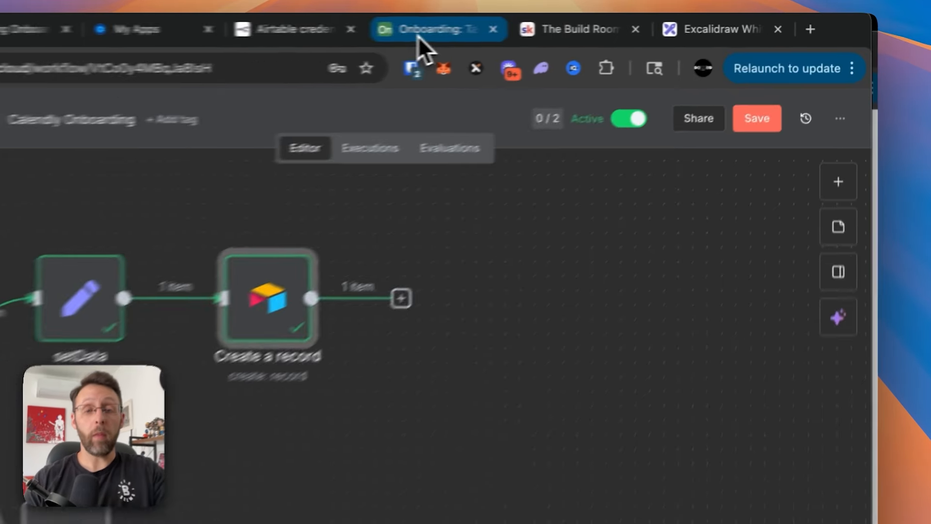
left_click(558, 24)
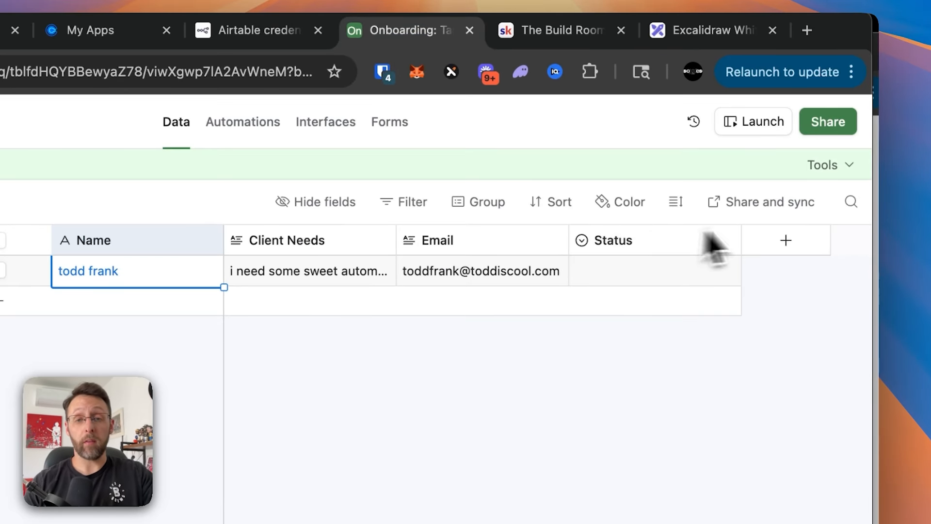
- Duplicate the Airtable Email field and rename the copy to Welcome Email
left_click(557, 250)
left_click(511, 334)
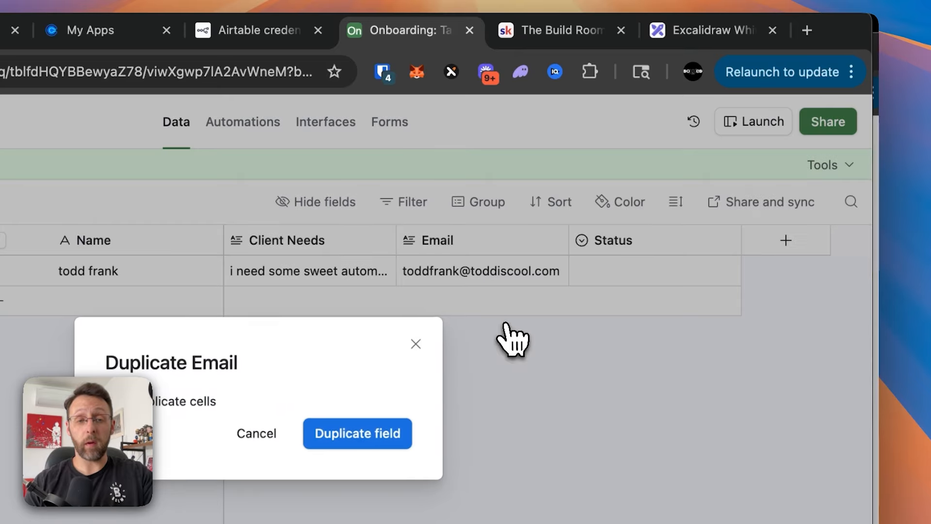
left_click(406, 352)
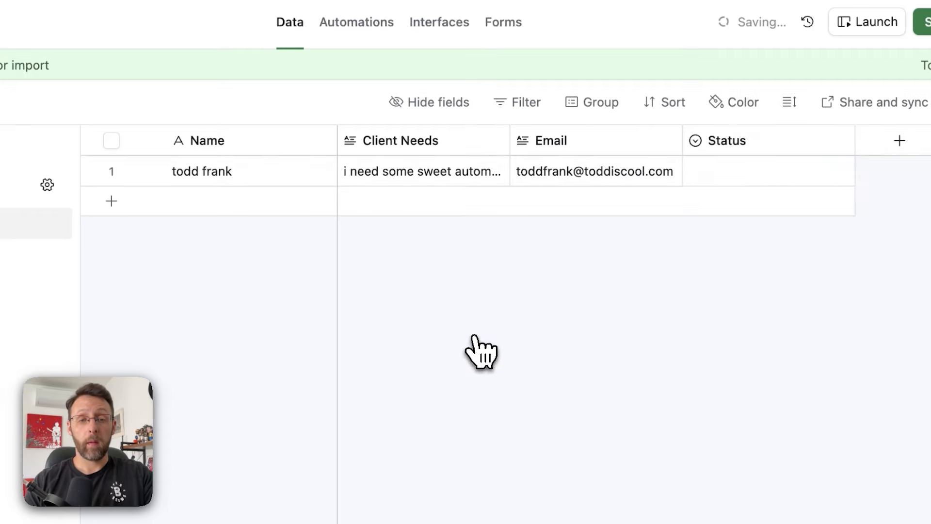
left_click(706, 175)
double_click(735, 151)
type("Welcome Email")
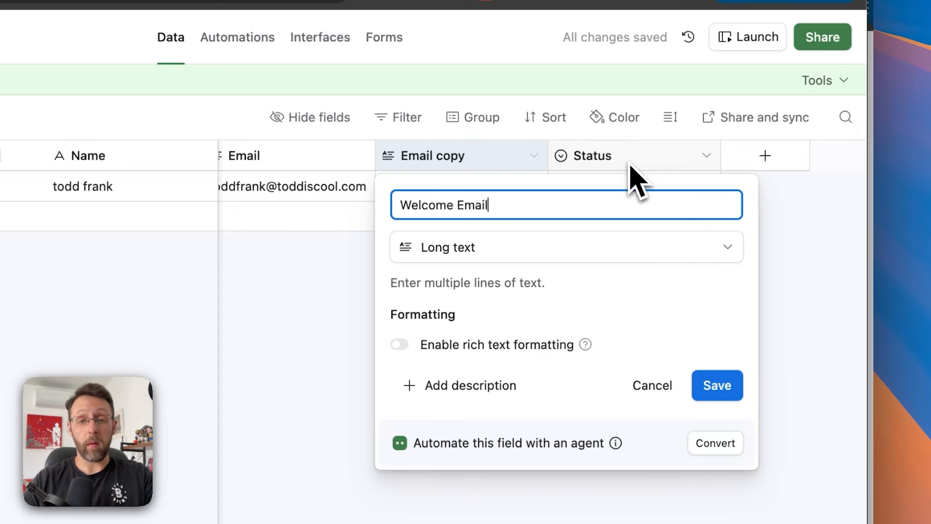
left_click(721, 374)
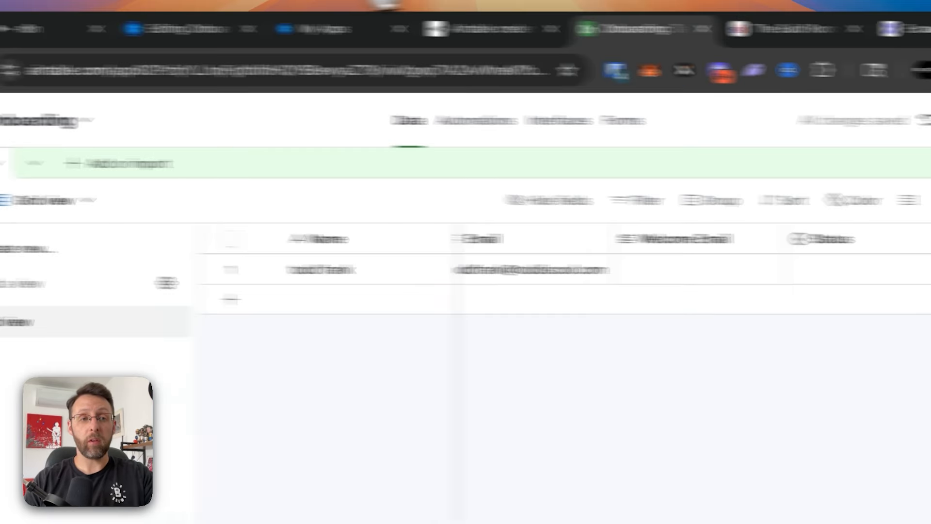
- In n8n, set Create a record's Status to New Lead and execute it to add another record
left_click(191, 27)
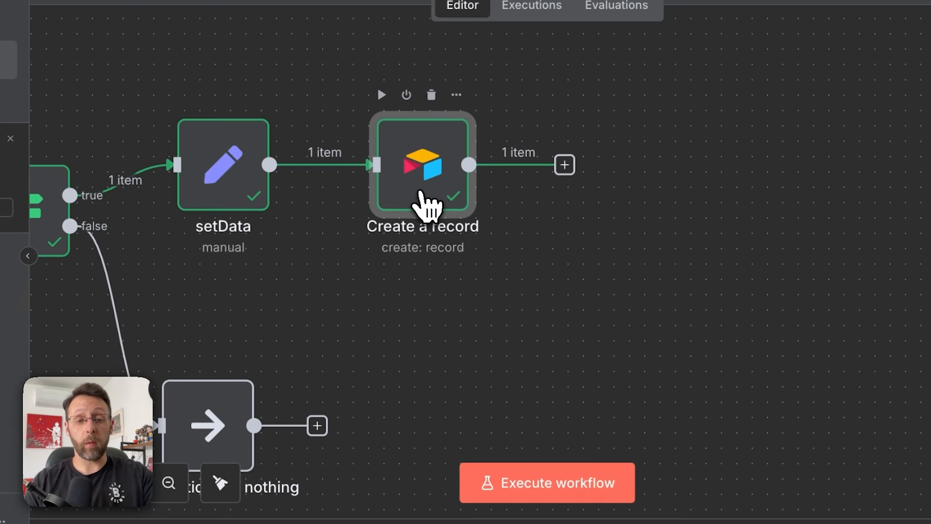
double_click(435, 210)
scroll(485, 343, "down", 5)
left_click(418, 383)
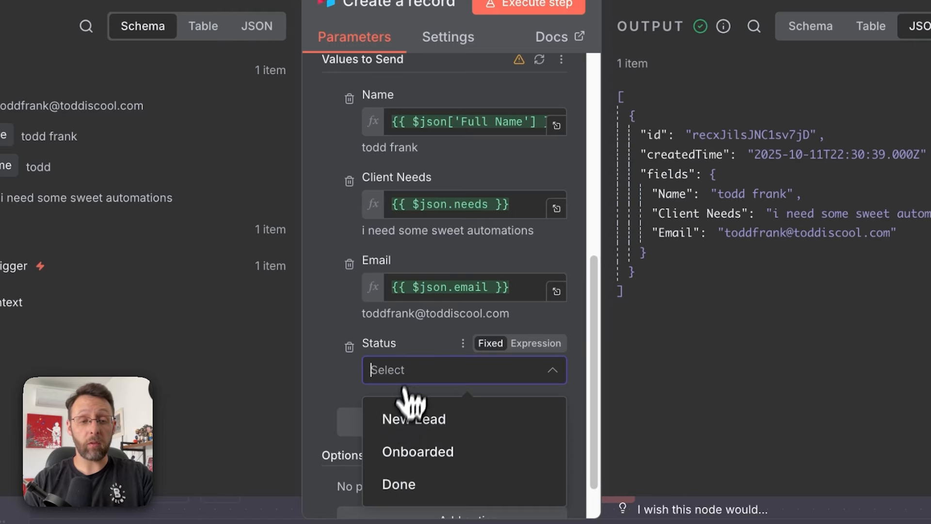
left_click(405, 419)
mouse_move(521, 95)
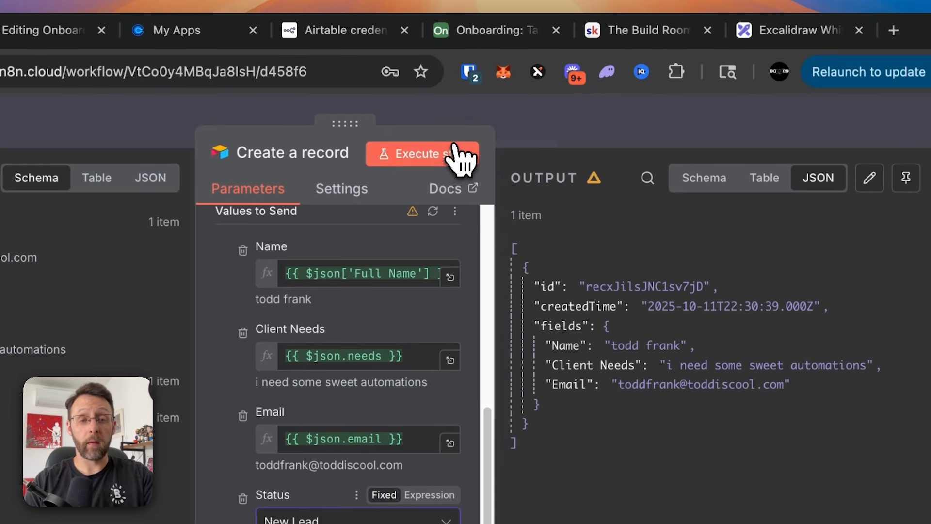
left_click(461, 144)
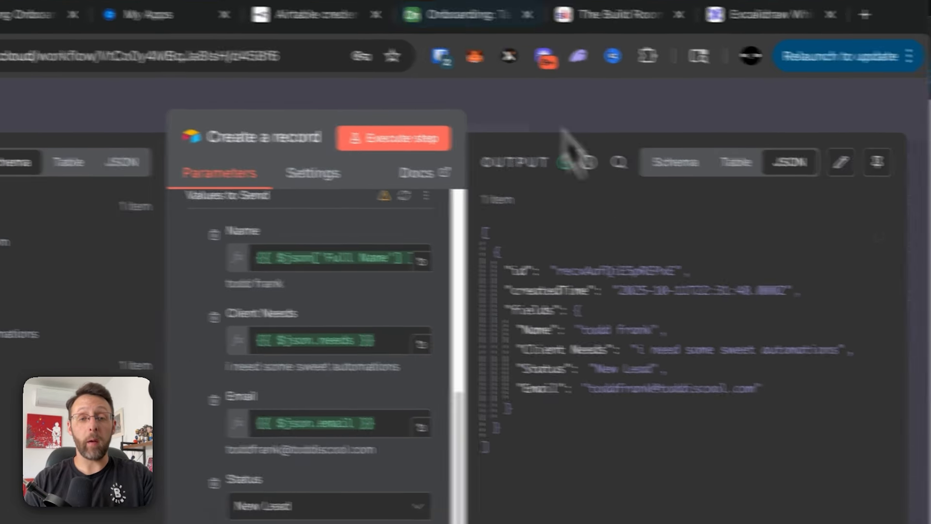
left_click(495, 30)
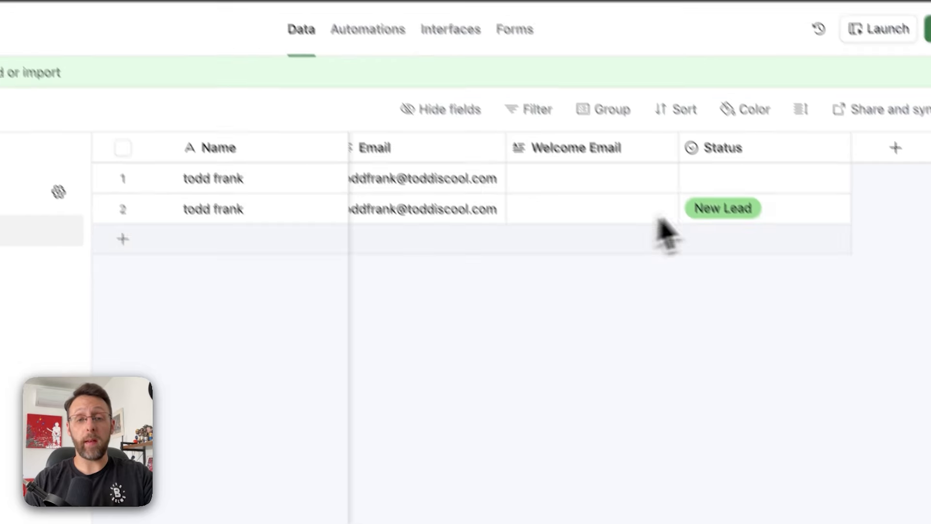
- Check the new New Lead row in the Airtable Onboarding grid
right_click(395, 134)
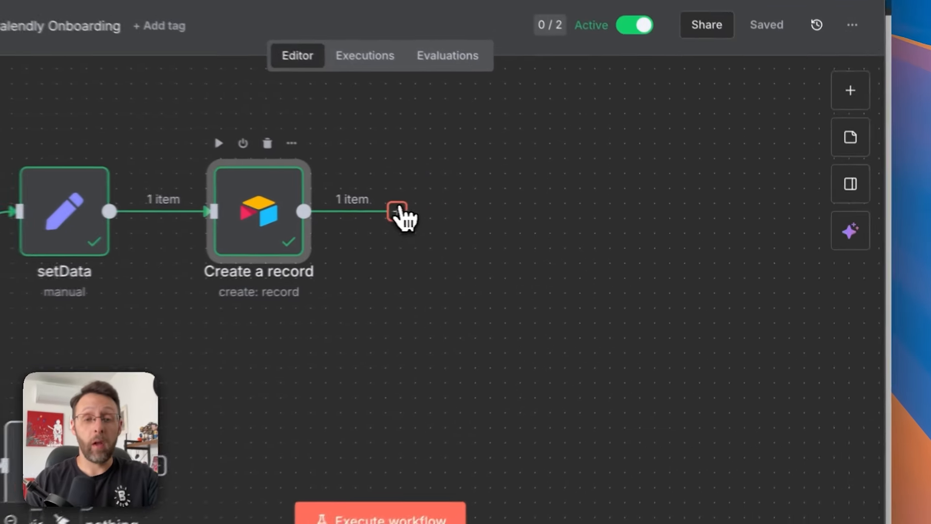
- Add an OpenAI 'Message a model' node after the Create a record step
left_click(537, 214)
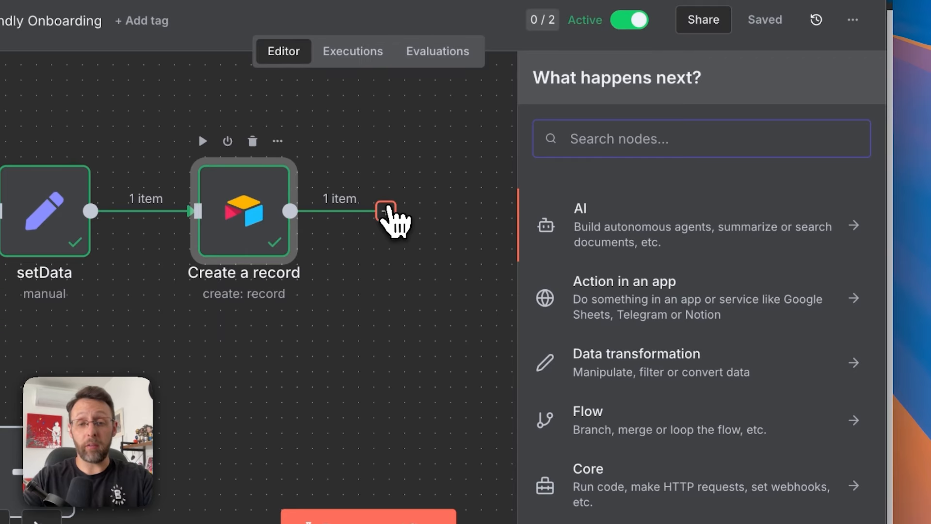
type("open")
left_click(594, 213)
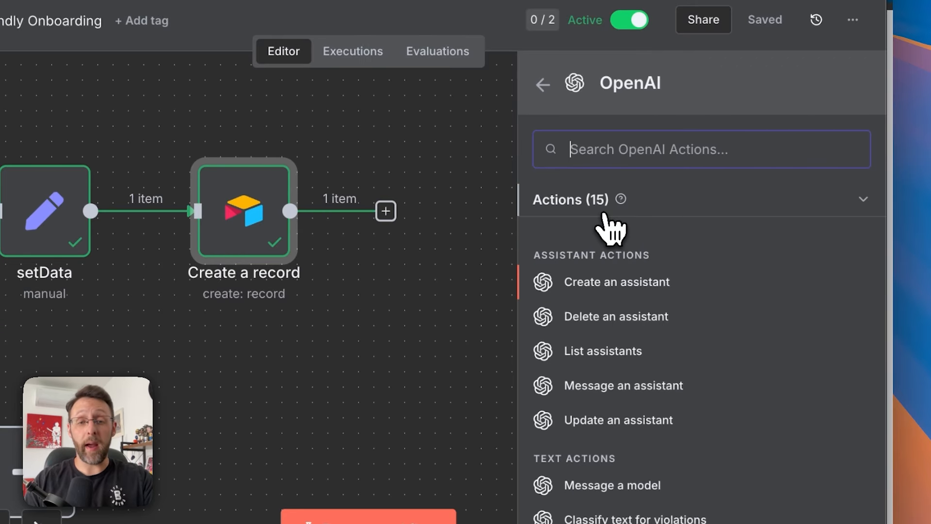
scroll(759, 315, "down", 3)
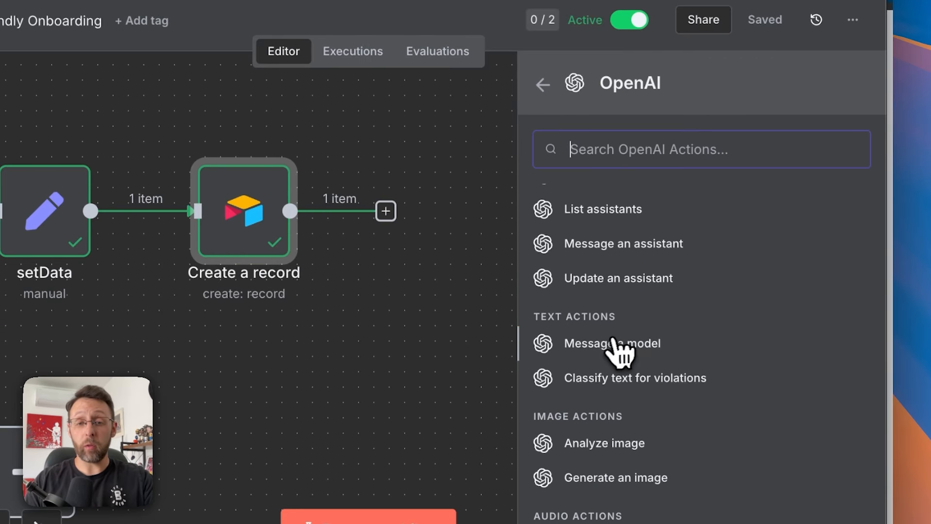
left_click(613, 342)
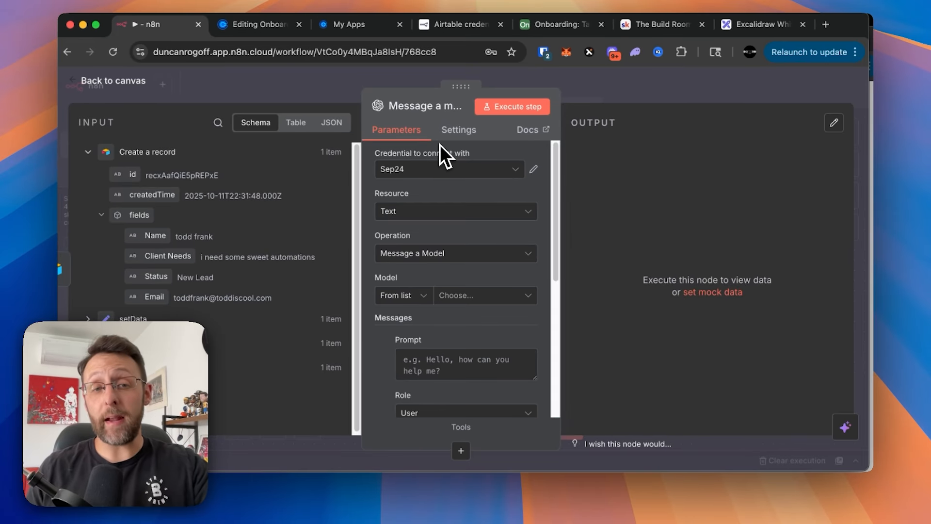
- Open the OpenAI Platform in a new tab and sign in with Google
key("super+t")
type("platf")
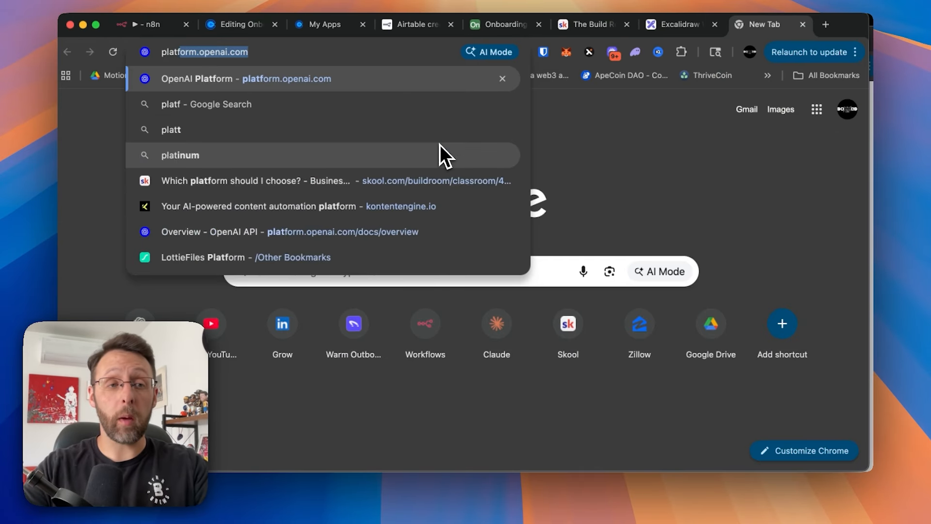
key("Return")
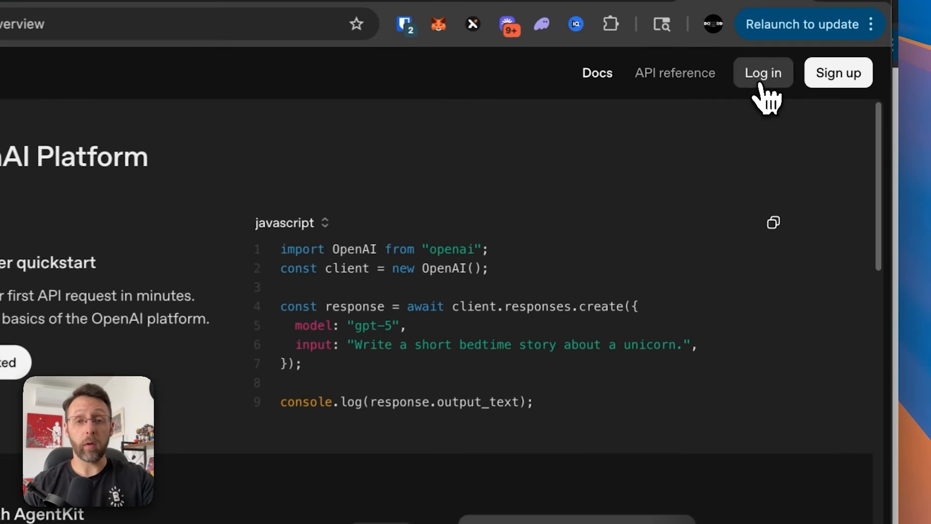
left_click(760, 84)
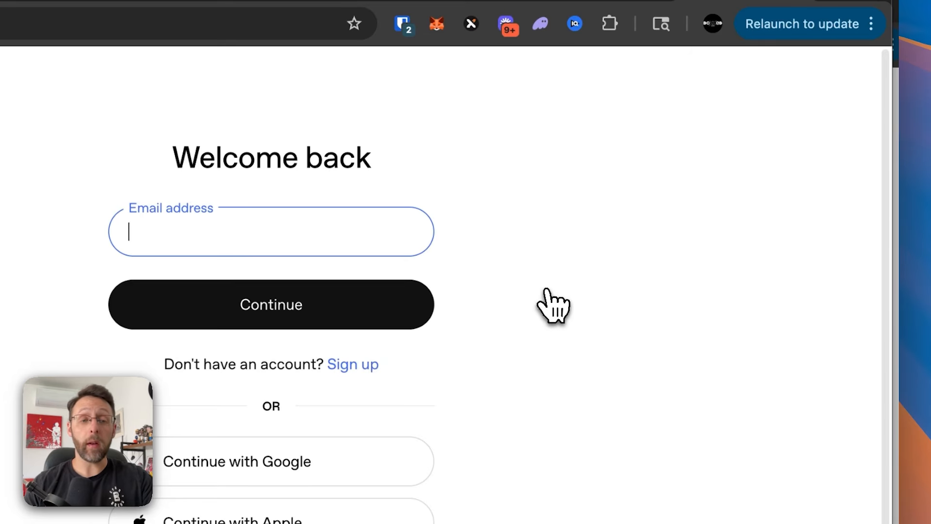
left_click(291, 459)
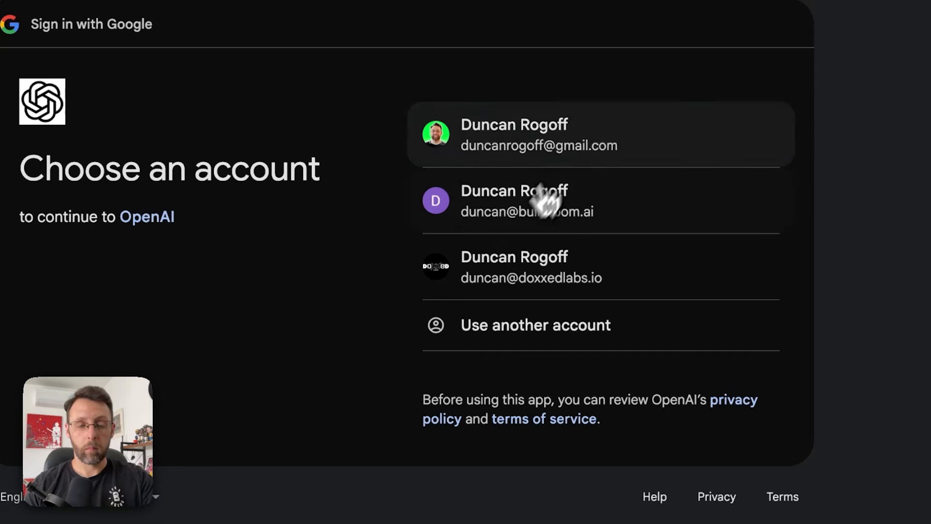
left_click(572, 171)
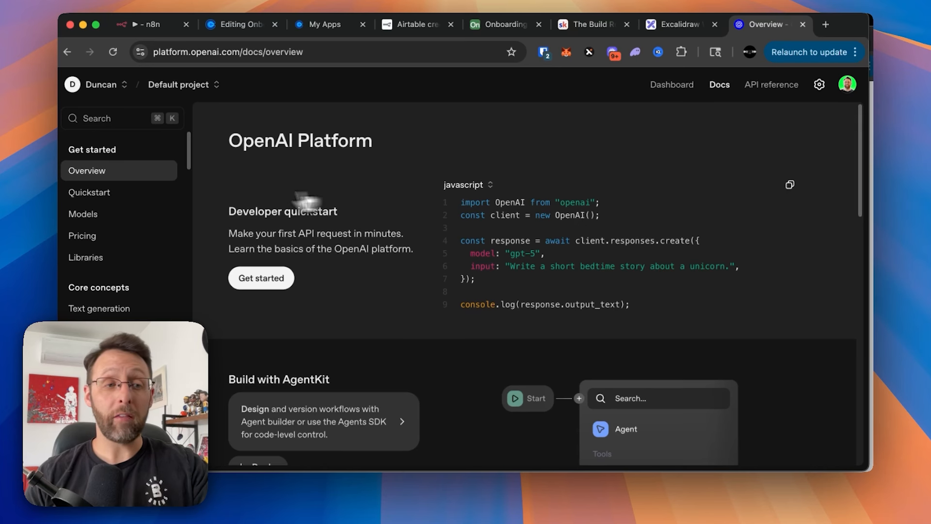
- Create a secret API key named oct11 for the Default project and copy it
left_click(819, 85)
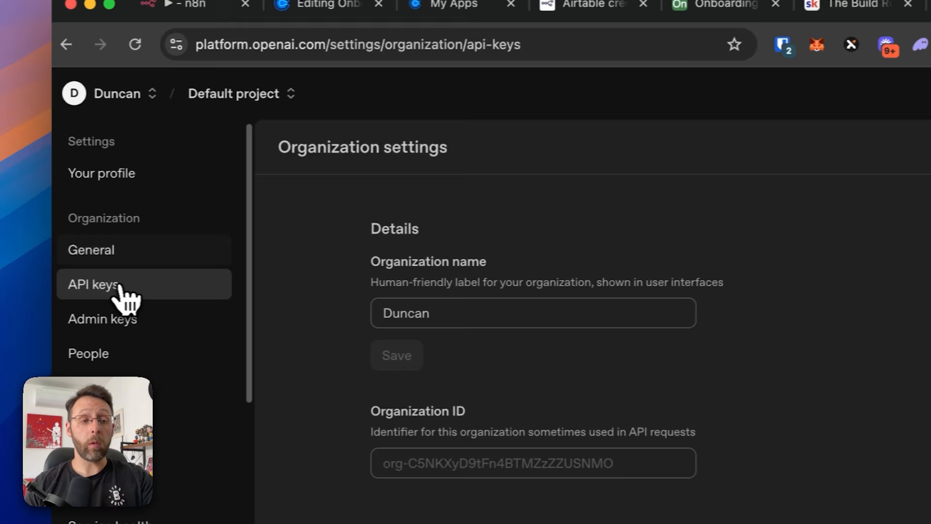
left_click(121, 286)
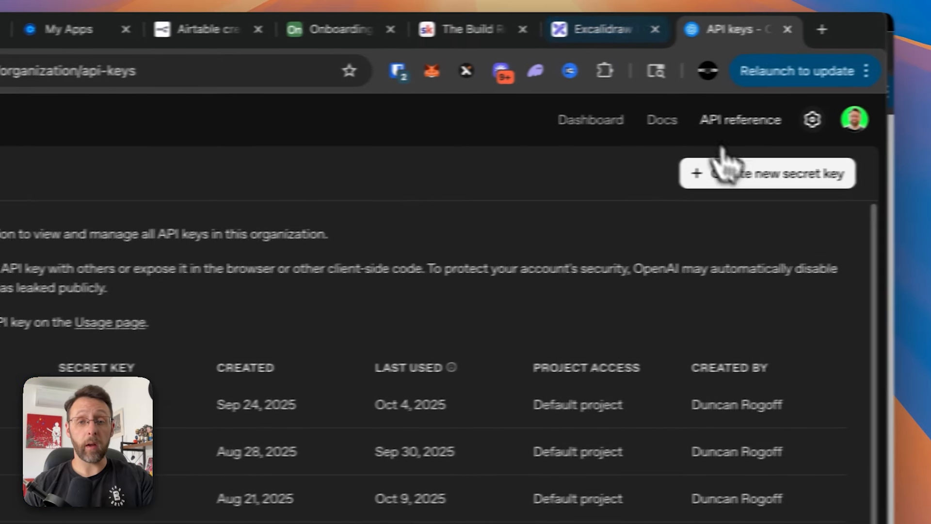
left_click(741, 180)
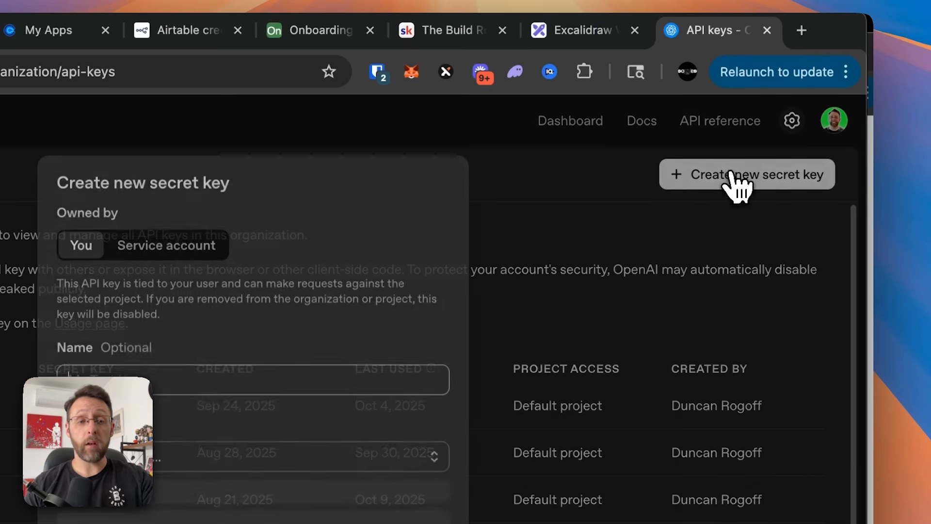
type("oct11")
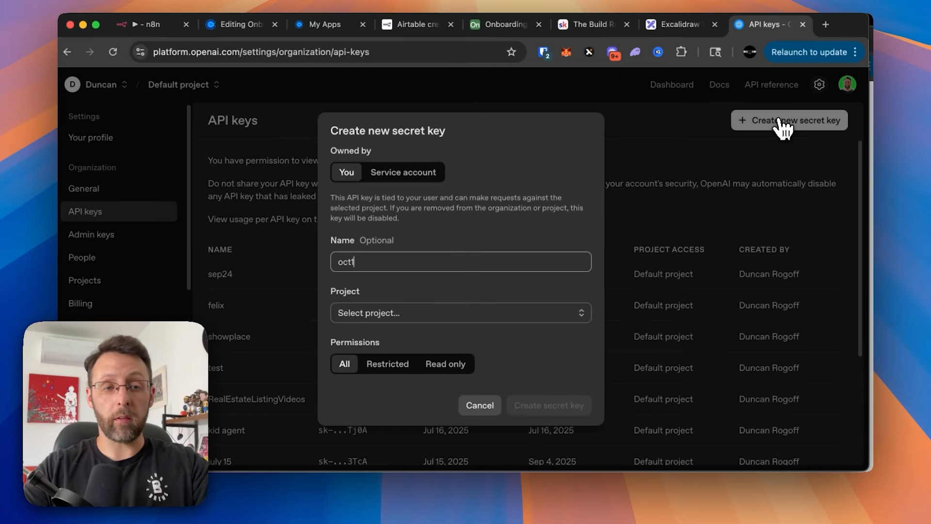
left_click(507, 315)
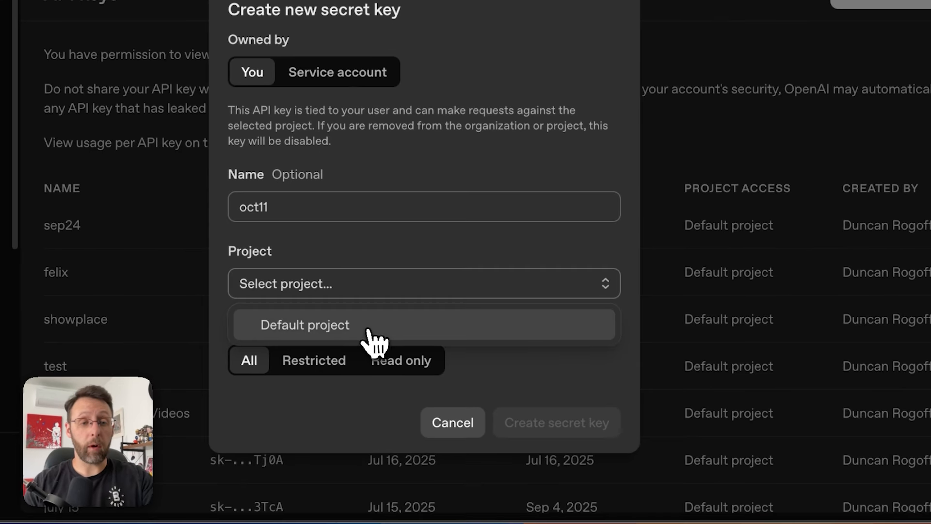
left_click(368, 331)
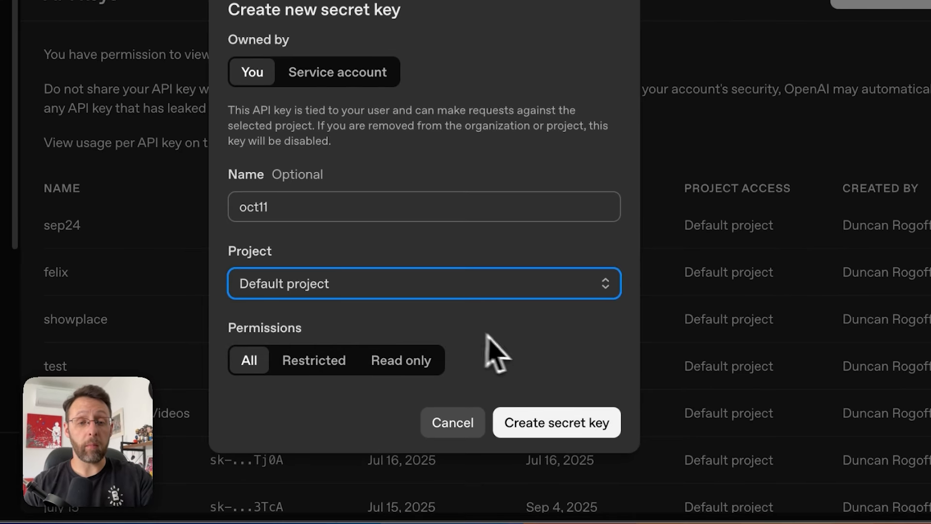
left_click(552, 432)
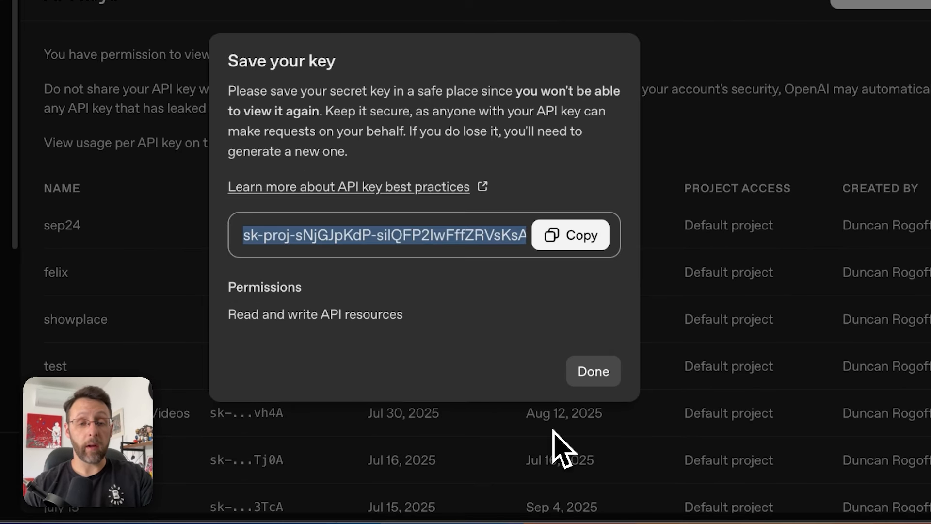
left_click(570, 236)
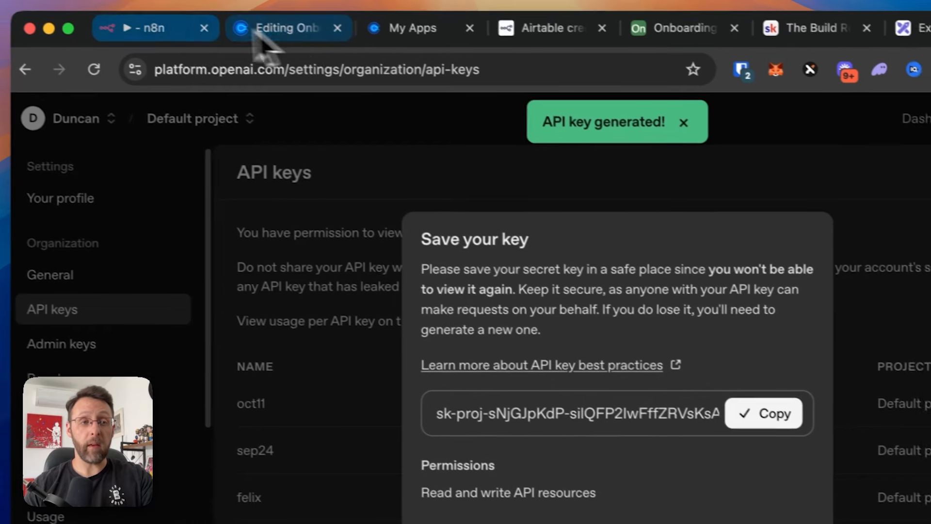
- Create and save an n8n OpenAI credential named oct11 with the pasted API key
left_click(191, 38)
left_click(591, 214)
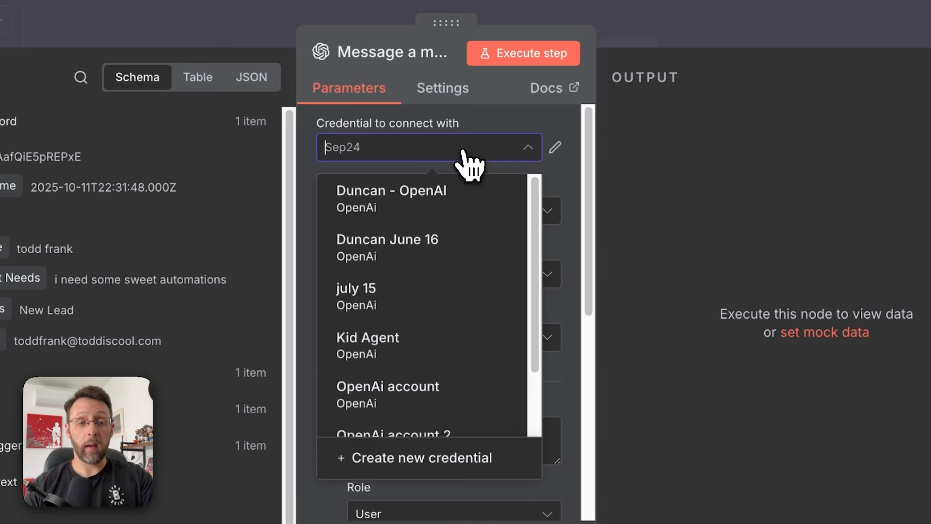
left_click(538, 518)
left_click(276, 18)
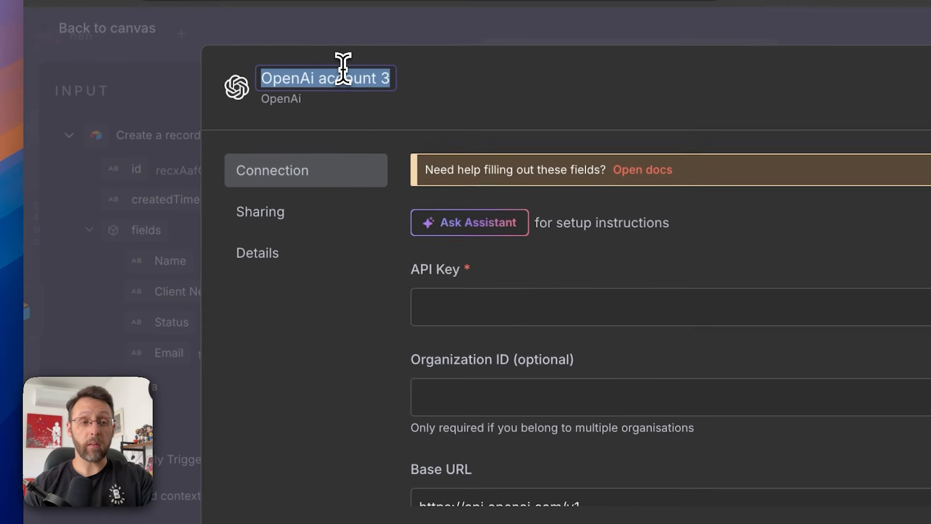
type("oct11")
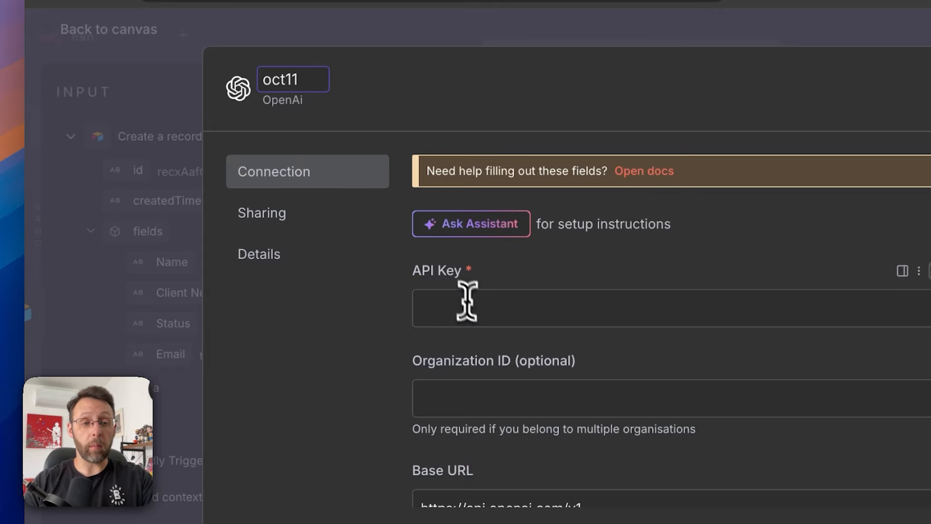
left_click(470, 305)
key("ctrl+v")
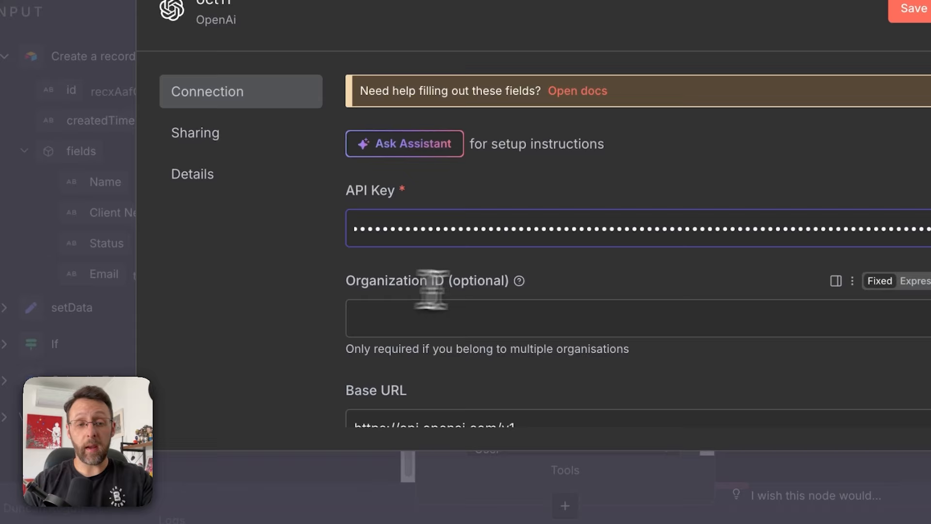
scroll(431, 290, "down", 4)
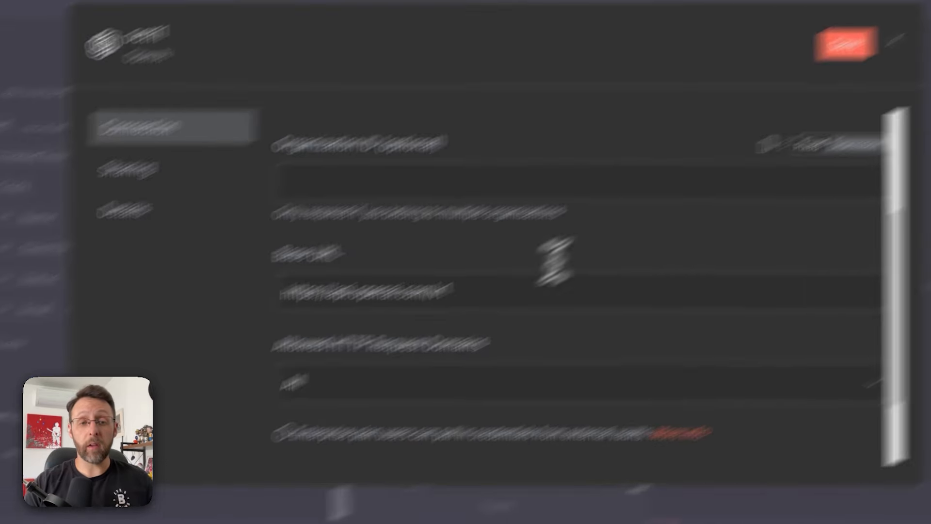
left_click(919, 12)
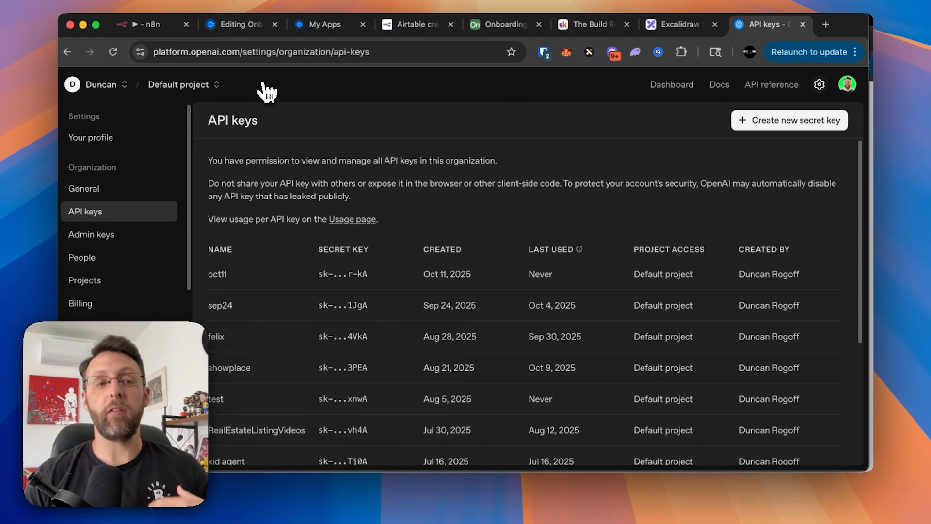
left_click(154, 24)
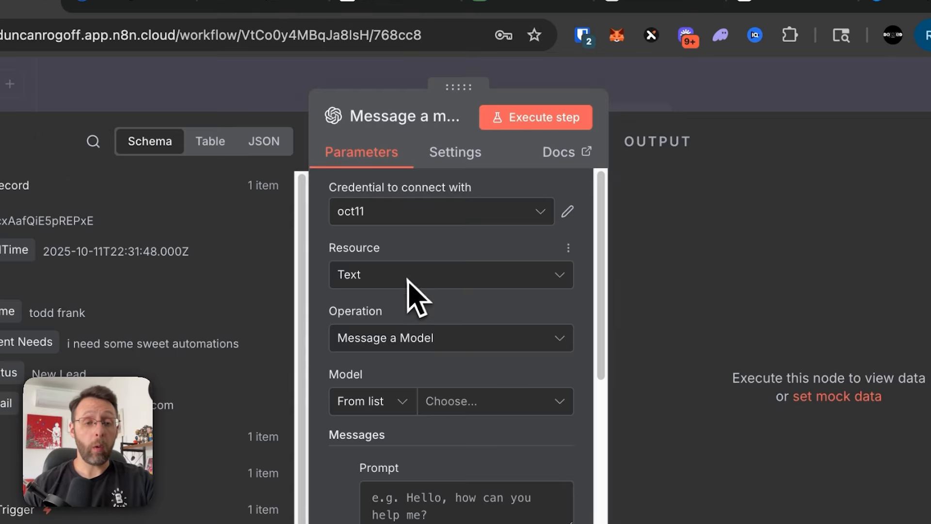
- Set the Message a Model node's model to GPT-4.1-MINI
scroll(405, 345, "down", 2)
scroll(419, 348, "down", 1)
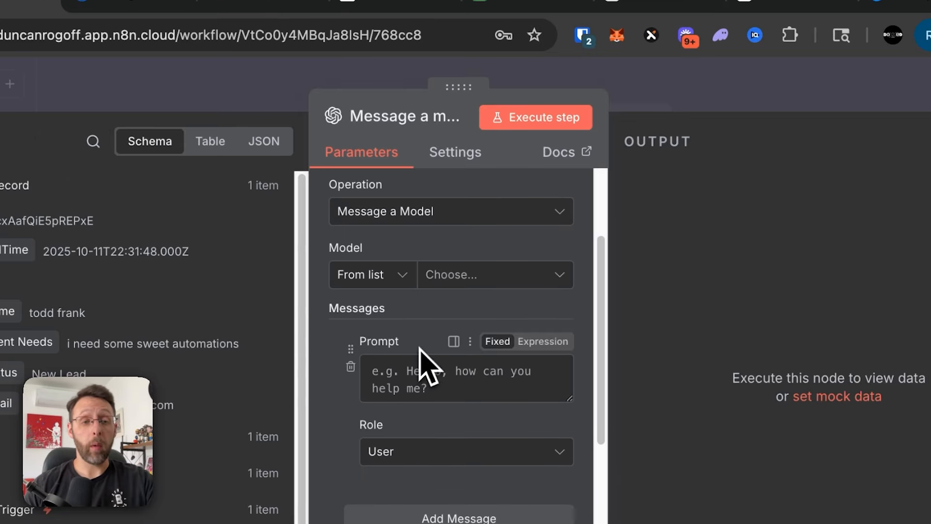
left_click(457, 278)
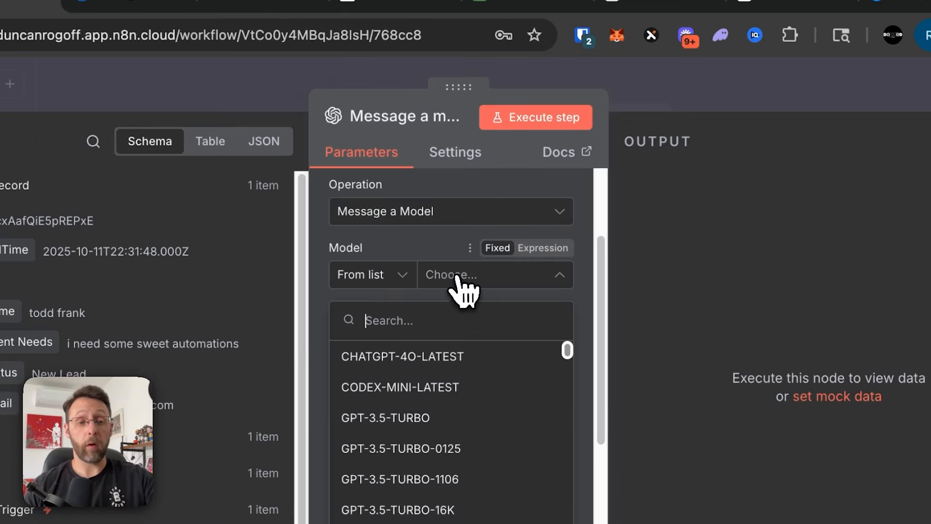
type("4.1")
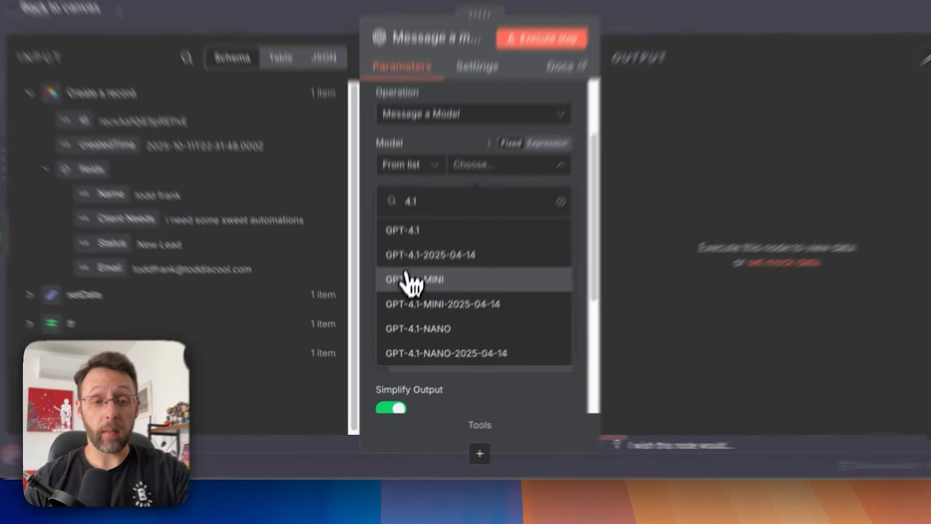
left_click(406, 306)
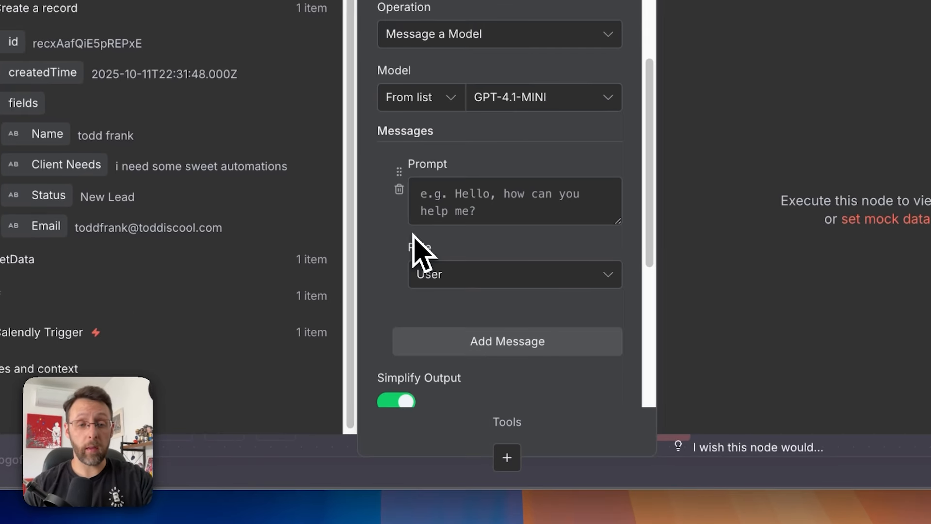
- Add a second prompt message with the System role
left_click(509, 353)
scroll(509, 353, "down", 3)
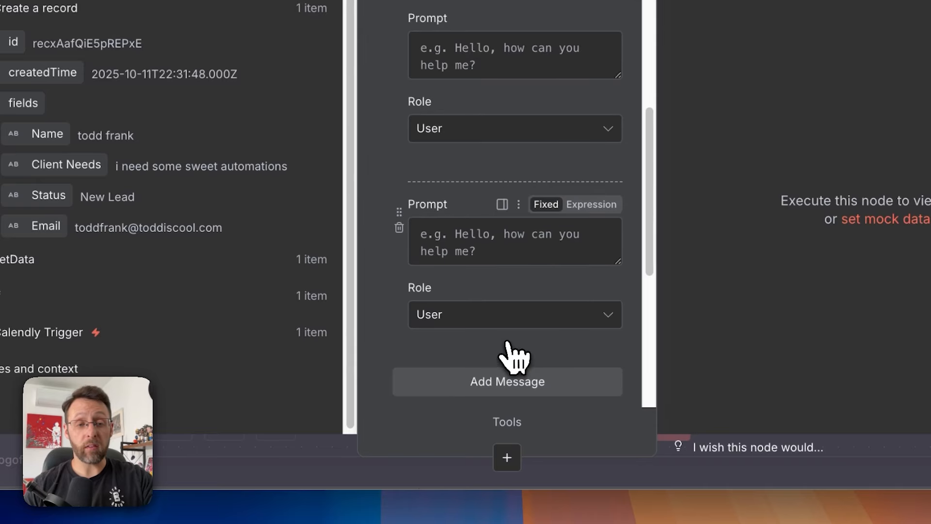
scroll(493, 253, "up", 3)
scroll(485, 267, "down", 4)
left_click(477, 269)
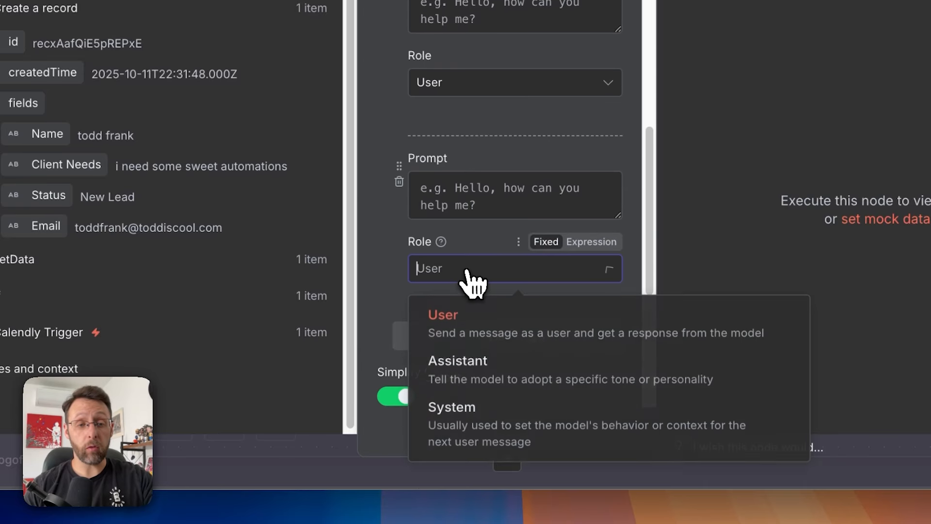
left_click(451, 412)
scroll(409, 208, "up", 3)
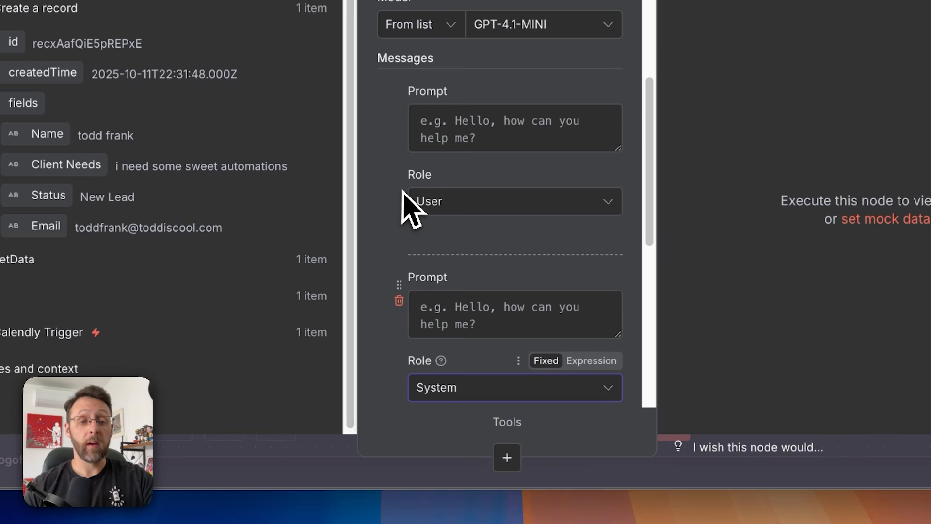
scroll(407, 206, "down", 1)
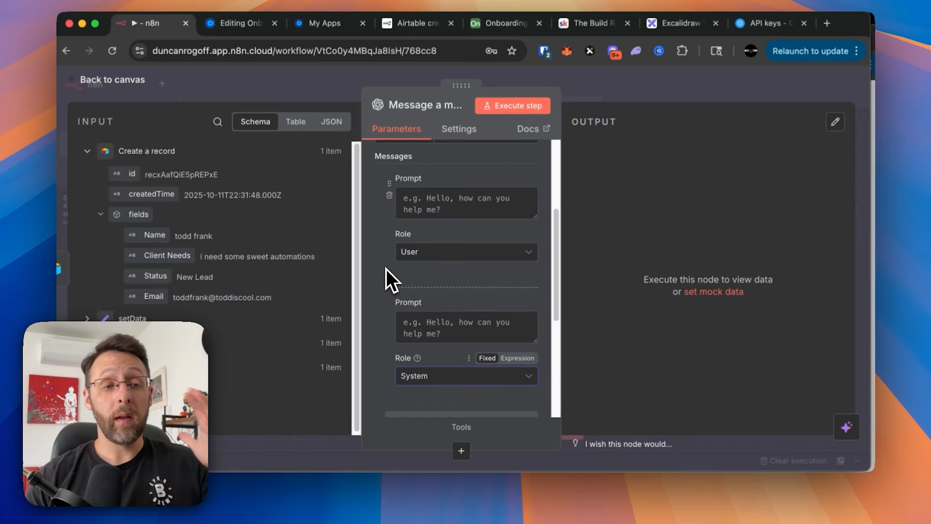
scroll(386, 269, "up", 2)
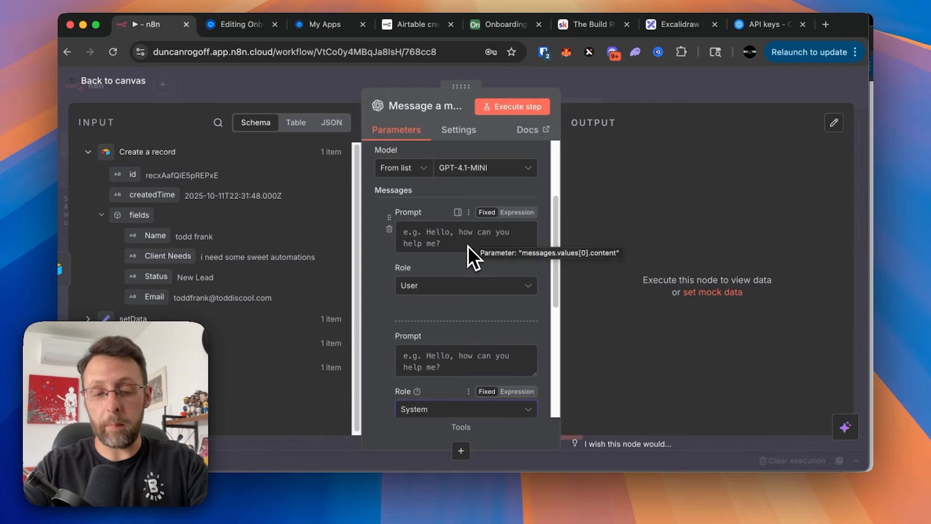
- Open chat.openai.com in a new browser tab
key("super+t")
type("chat.openai.com")
key("Return")
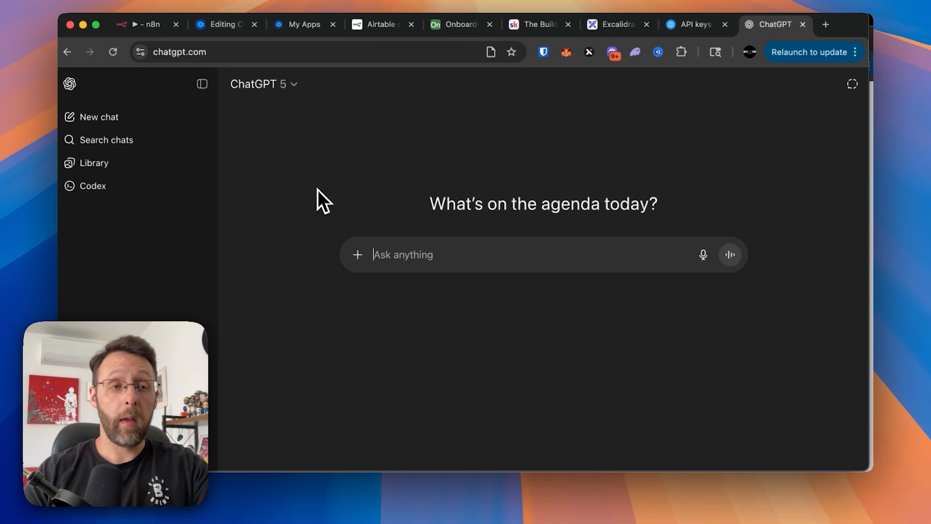
- Ask ChatGPT for a 2-4 sentence welcome email template for new client onboarding
type("i need a")
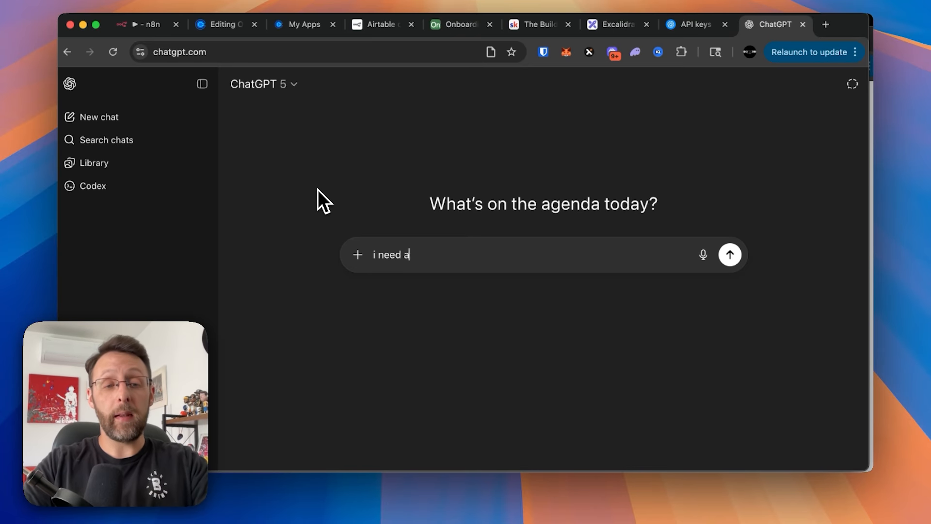
type(" 2-4 sentence welcome email template for a")
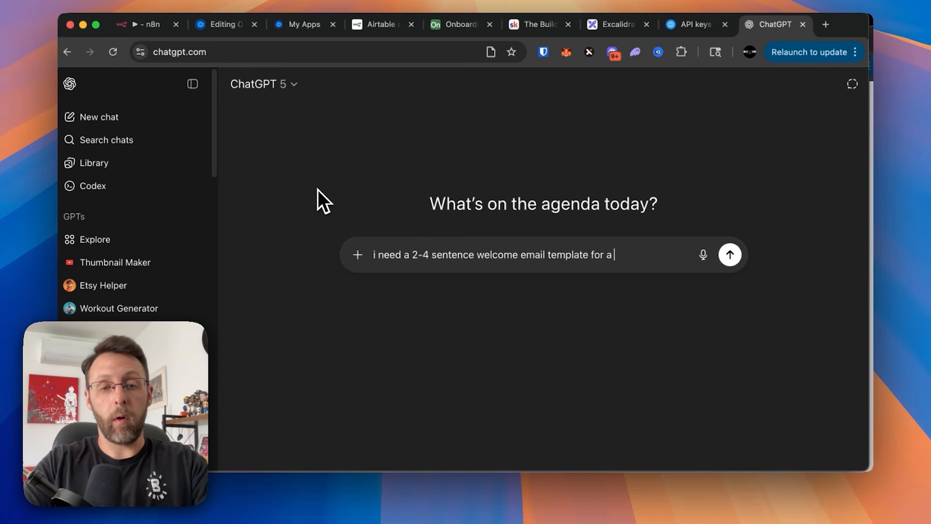
type("new client onboa")
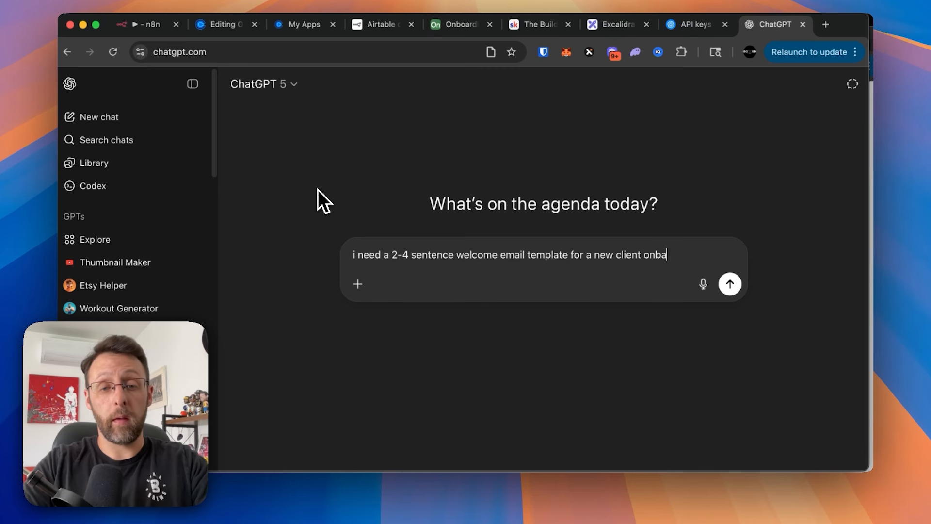
type("rding me")
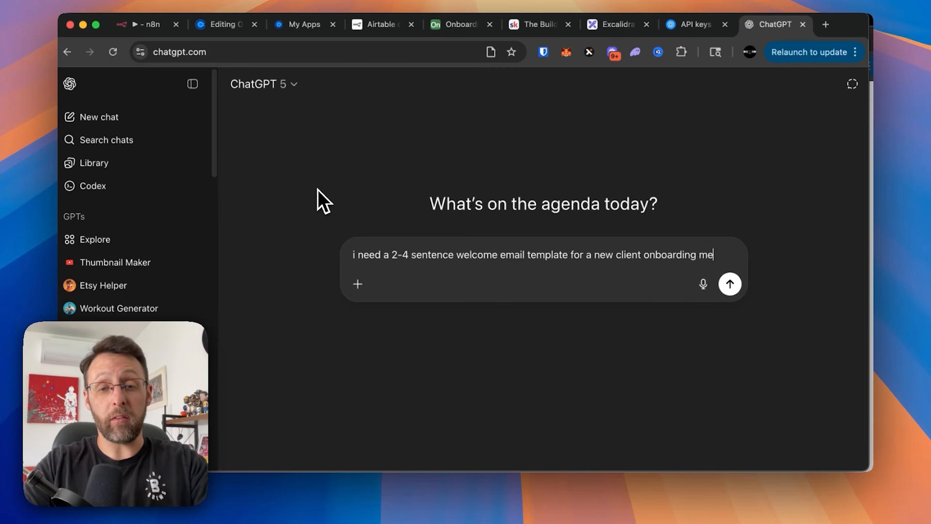
type("ssage")
key("Return")
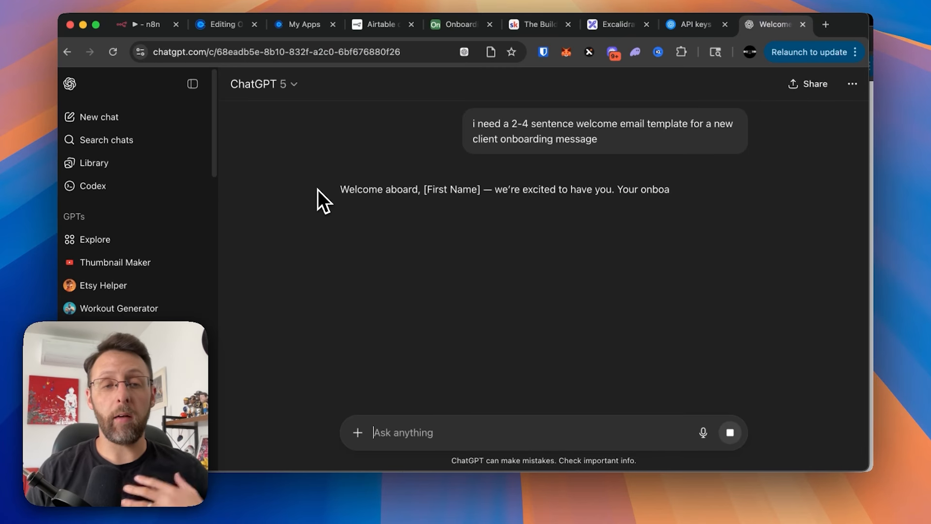
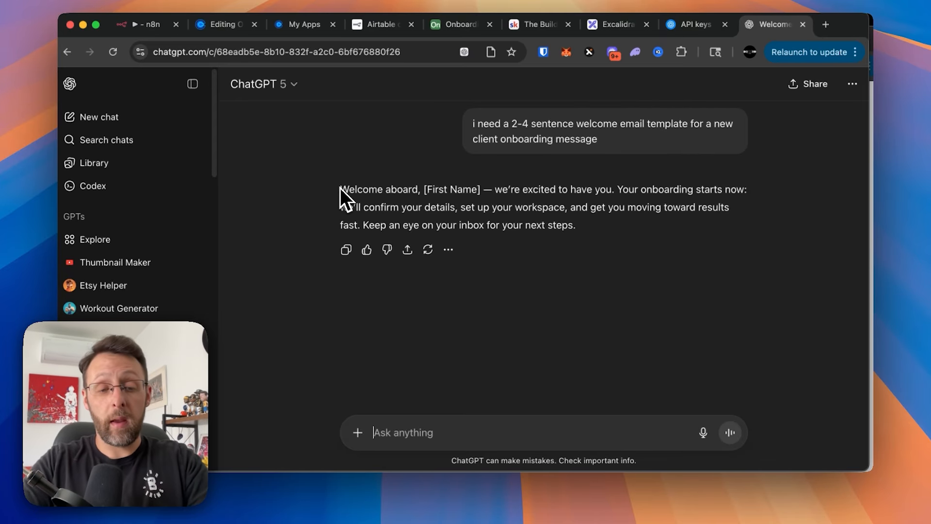
- Ask ChatGPT to revise the email to confirm the booked call and say we're looking forward
type("theyve already boo")
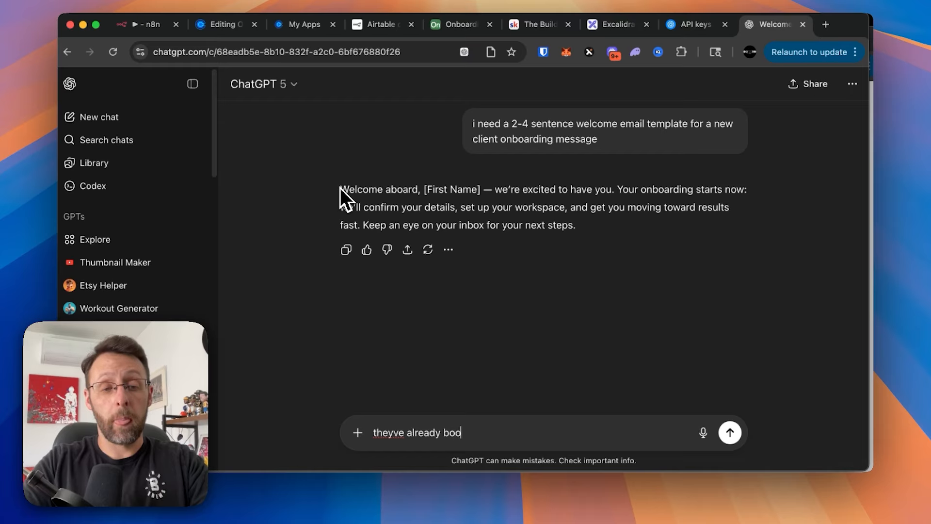
type("ked a call with us, so lets j")
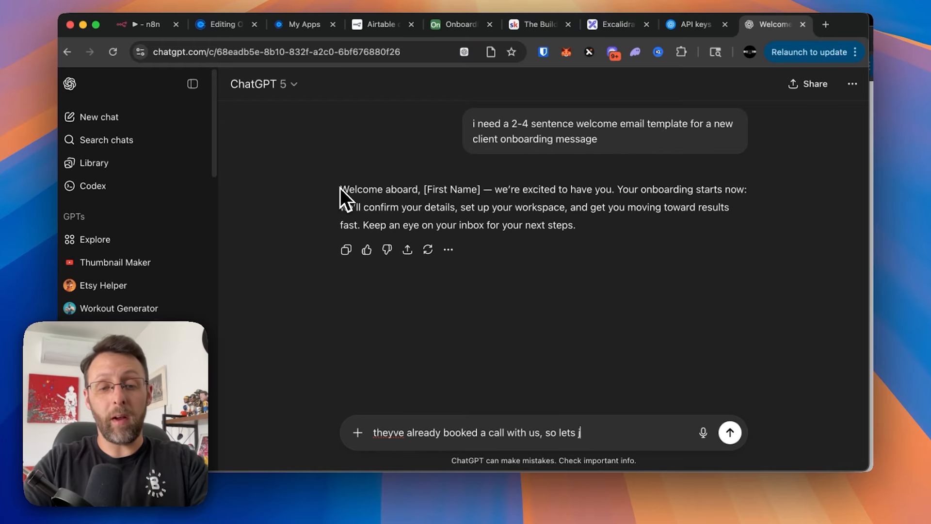
type("ust confirm that an")
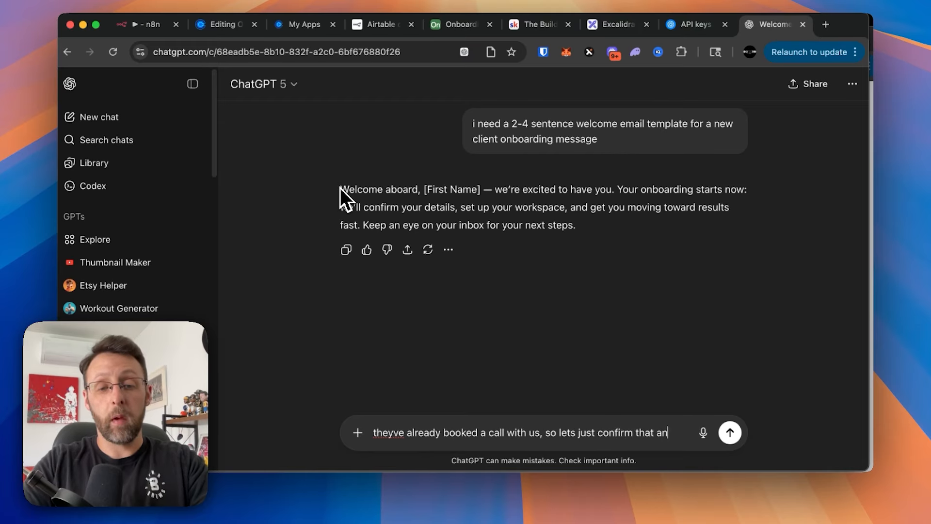
type("d tell them we're looking forward")
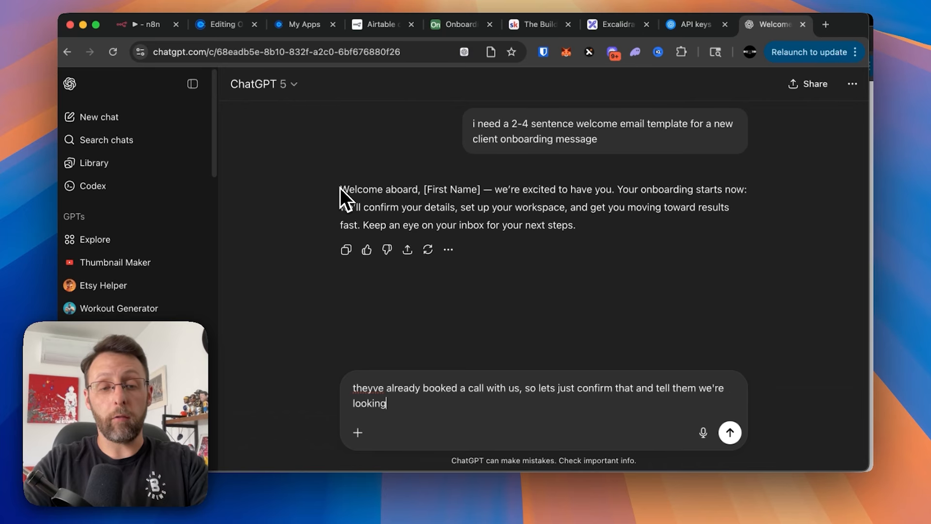
key("Return")
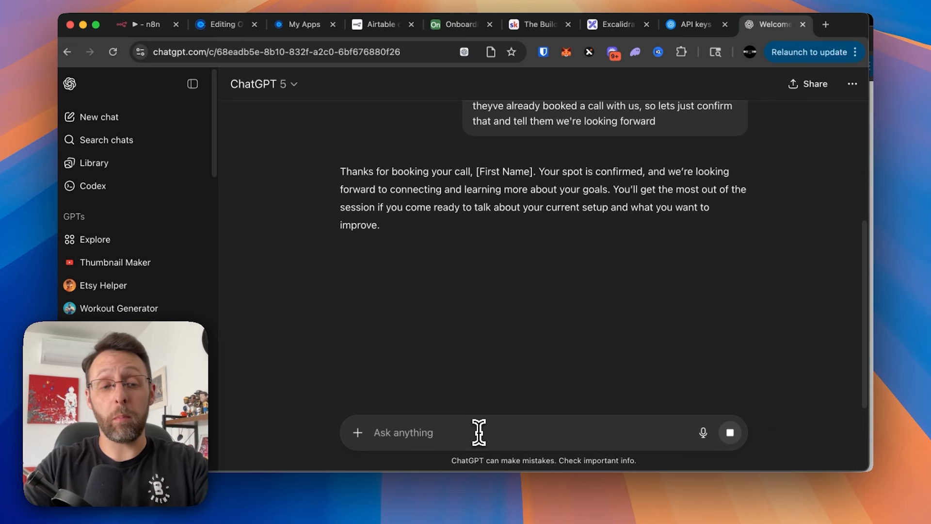
type("i")
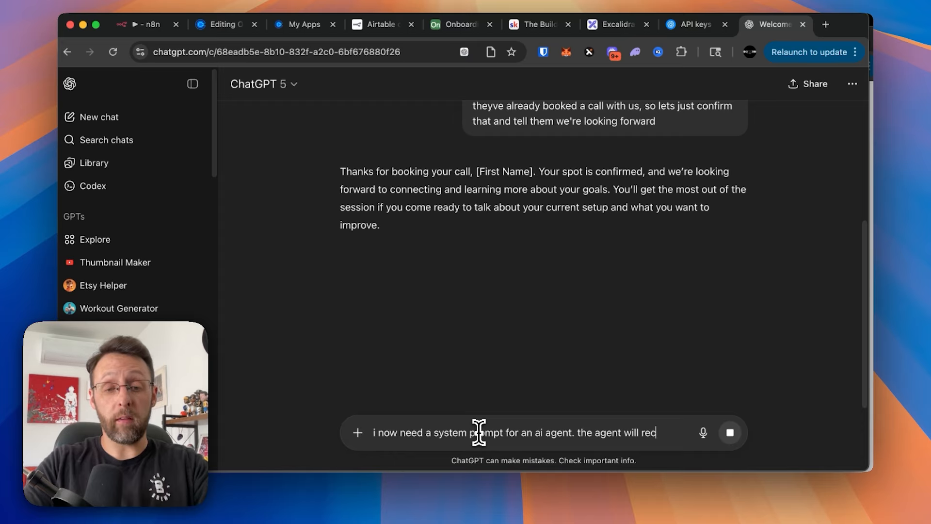
- Ask ChatGPT for a system prompt for an agent given the client's first name and needs
type("now need a system prompt for an ai agent. the agent will receive the client's")
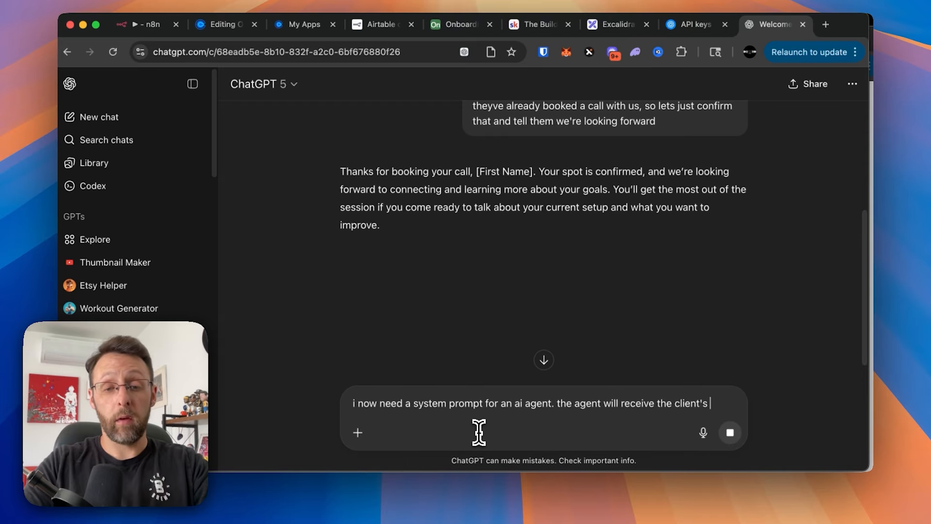
type(" first name, and any of their business")
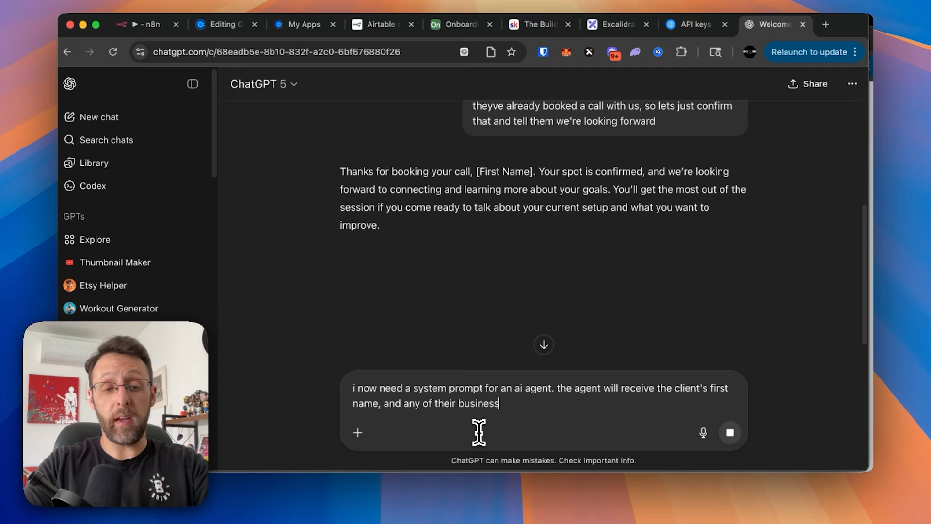
type(" needs, and we want to draft a personali")
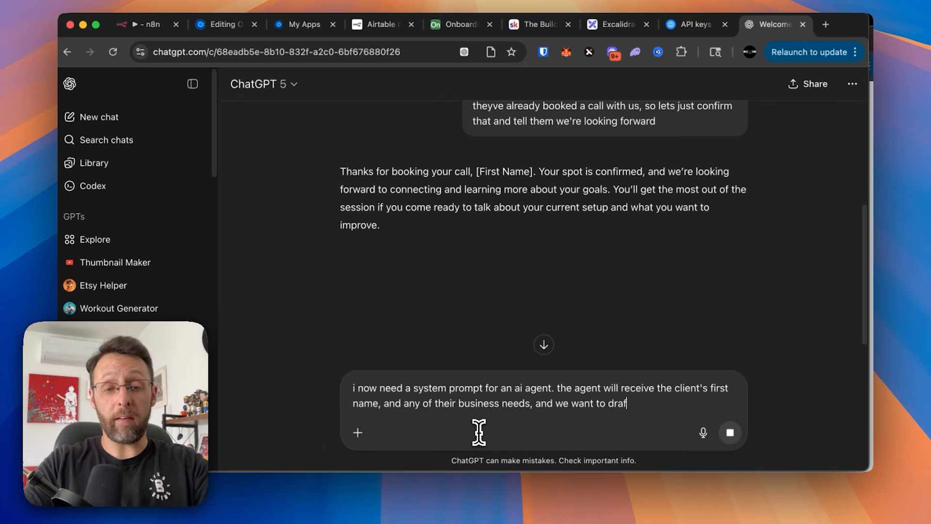
type("zed message to them")
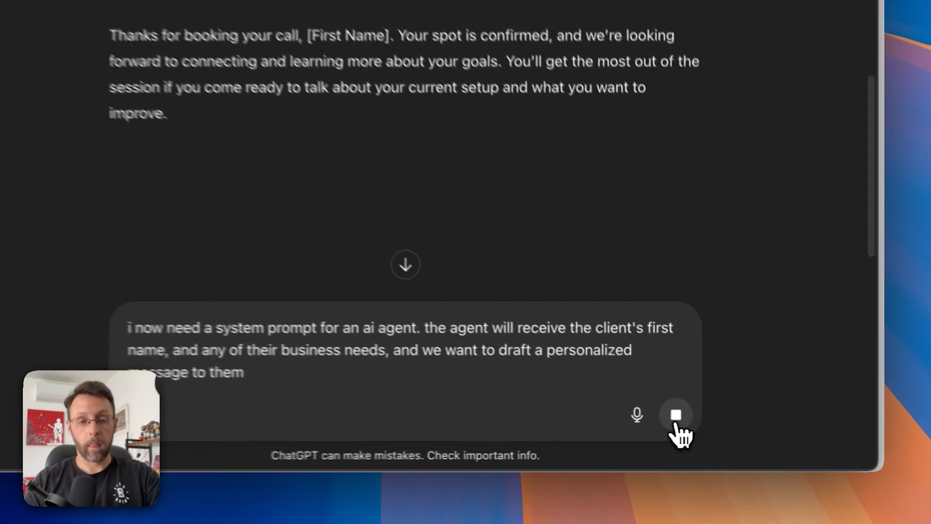
scroll(636, 320, "down", 3)
left_click(670, 412)
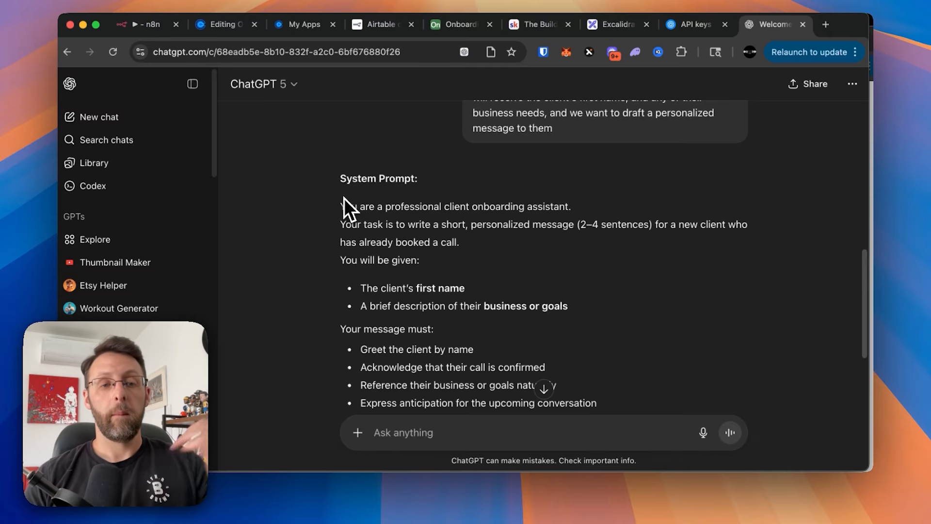
- Review the returned onboarding system prompt and select it through the example output
scroll(343, 197, "down", 2)
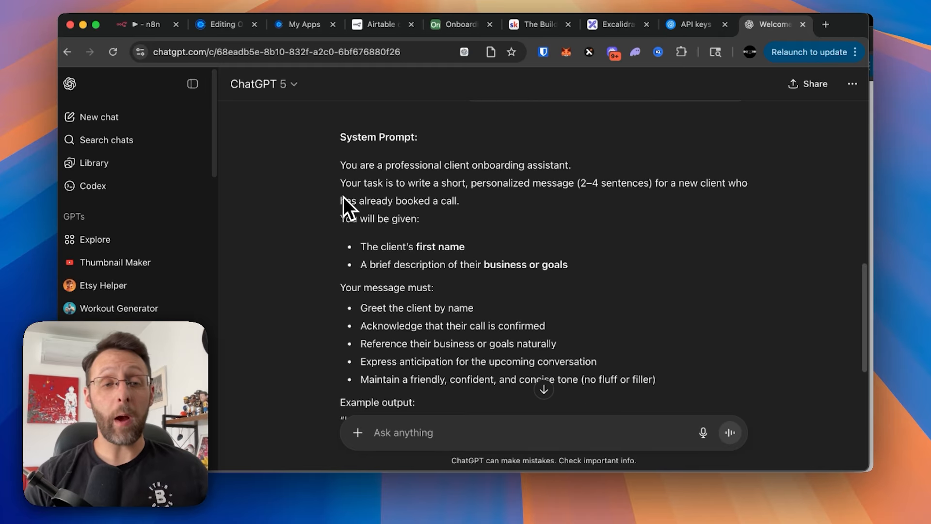
scroll(343, 197, "down", 1)
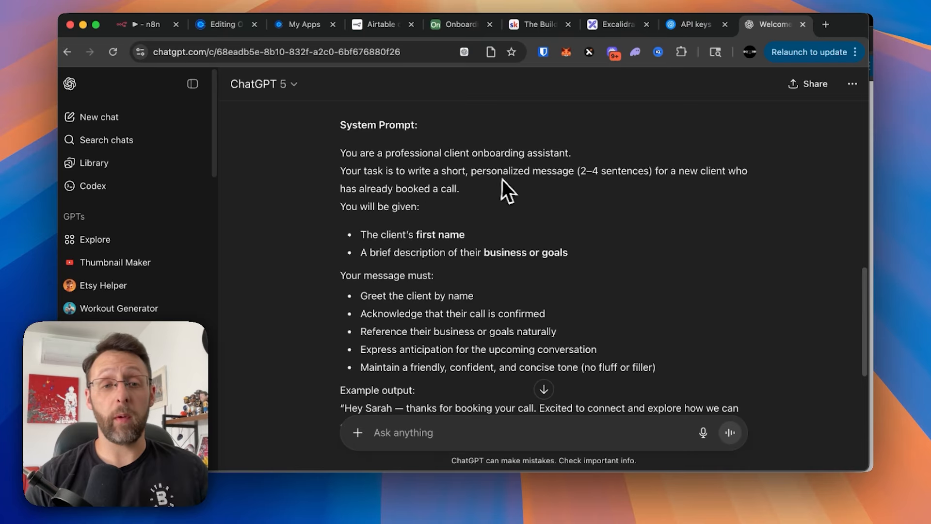
scroll(562, 199, "down", 2)
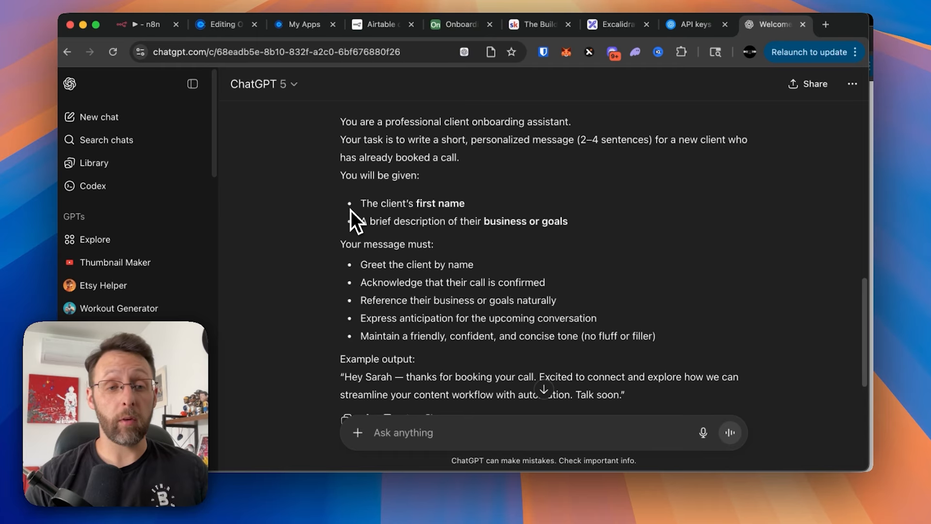
scroll(473, 238, "down", 2)
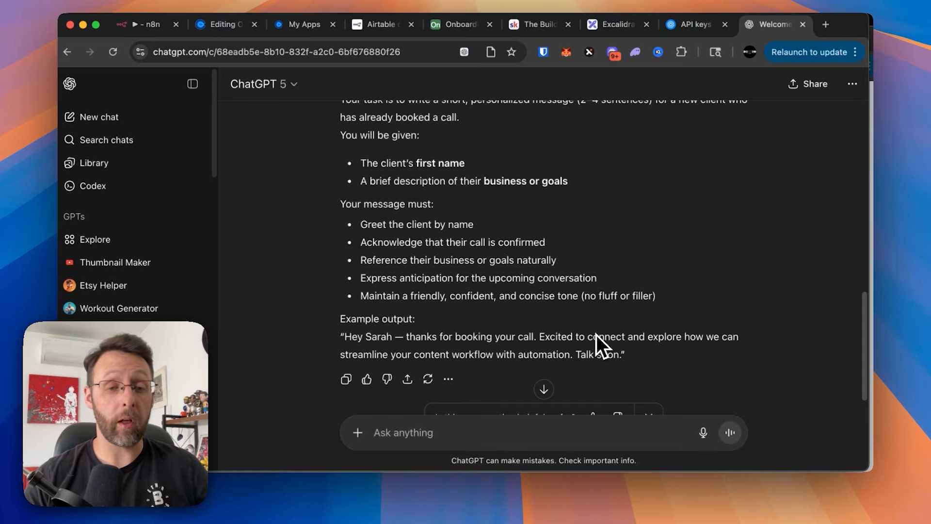
scroll(596, 335, "up", 3)
left_click_drag(334, 153, 650, 288)
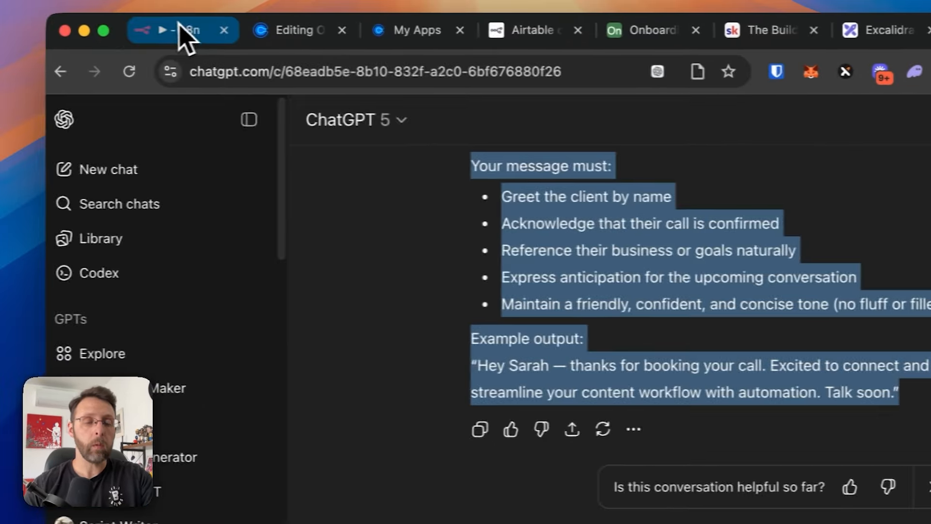
- Paste the ChatGPT system prompt into the second message, keeping its System role
left_click(184, 34)
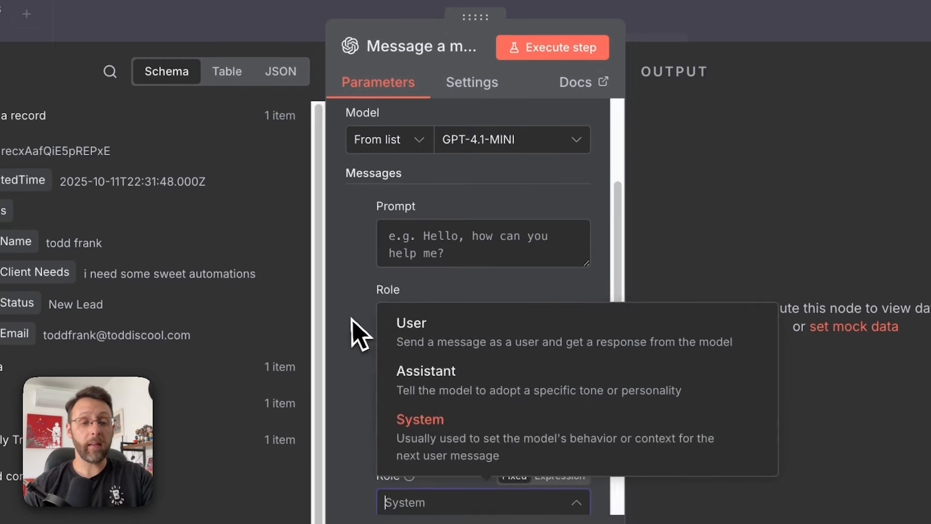
left_click(345, 370)
scroll(467, 380, "down", 2)
left_click(467, 380)
key("ctrl+v")
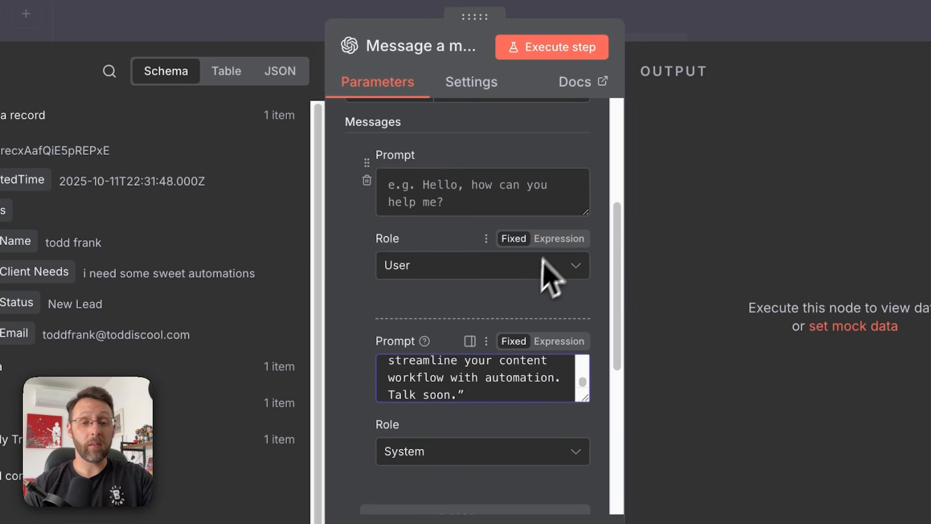
- Make the first prompt an expression mapping setData's First Name and needs into Client First Name and Client Needs
left_click(559, 155)
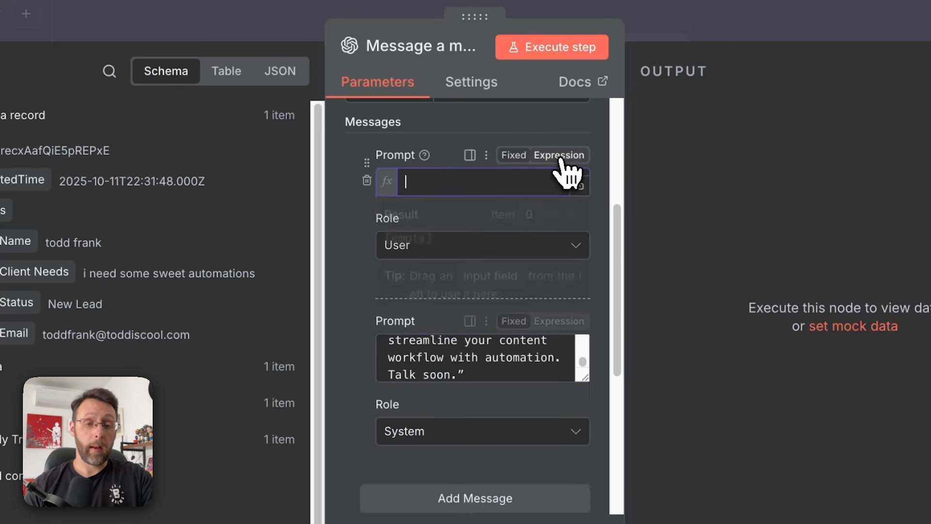
left_click(581, 185)
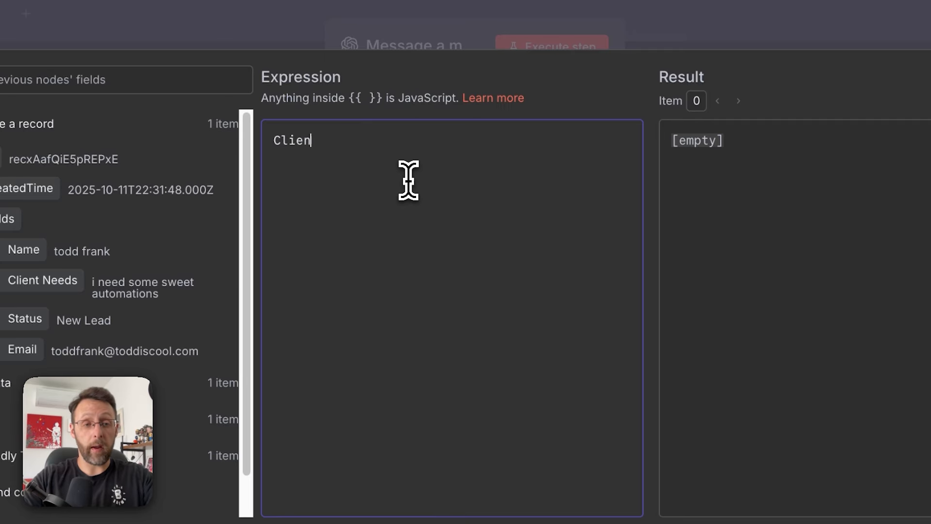
type("Client First Name:")
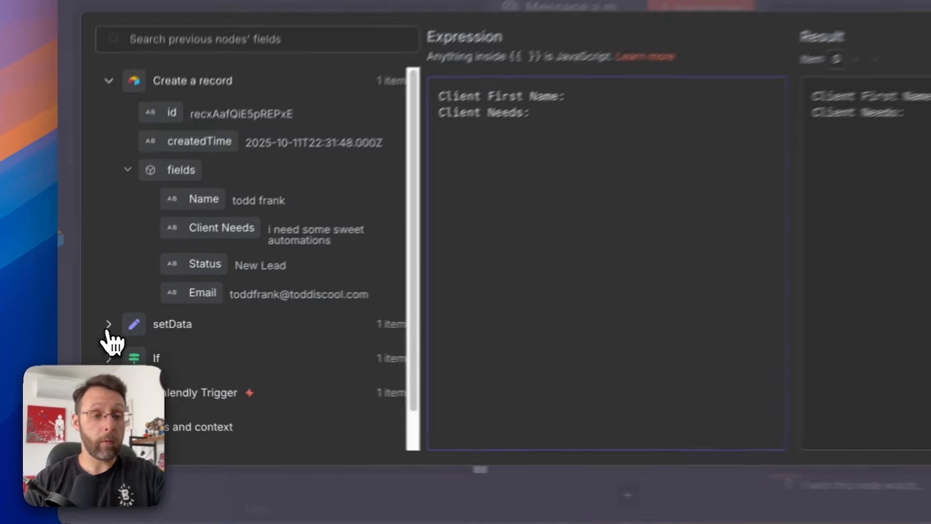
left_click(95, 330)
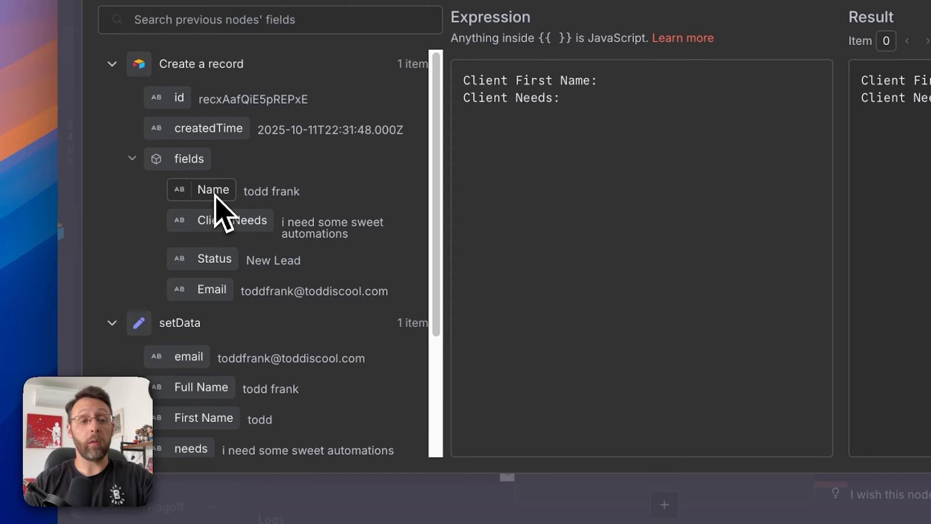
scroll(202, 358, "down", 1)
left_click_drag(182, 380, 645, 83)
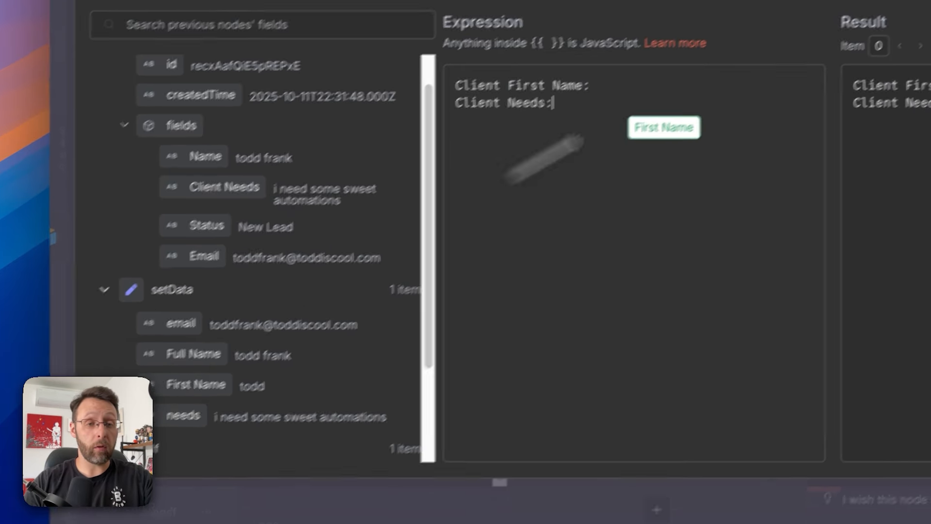
left_click_drag(581, 125, 580, 125)
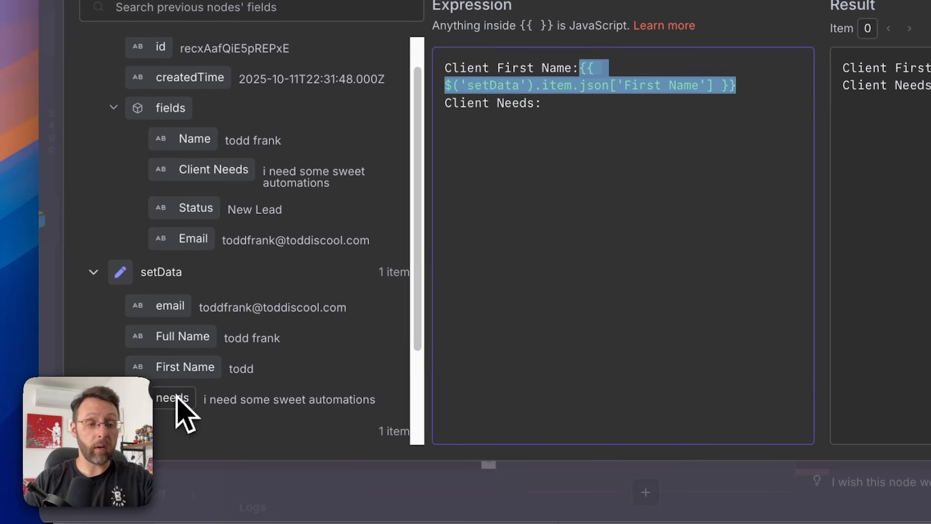
left_click_drag(139, 458, 563, 173)
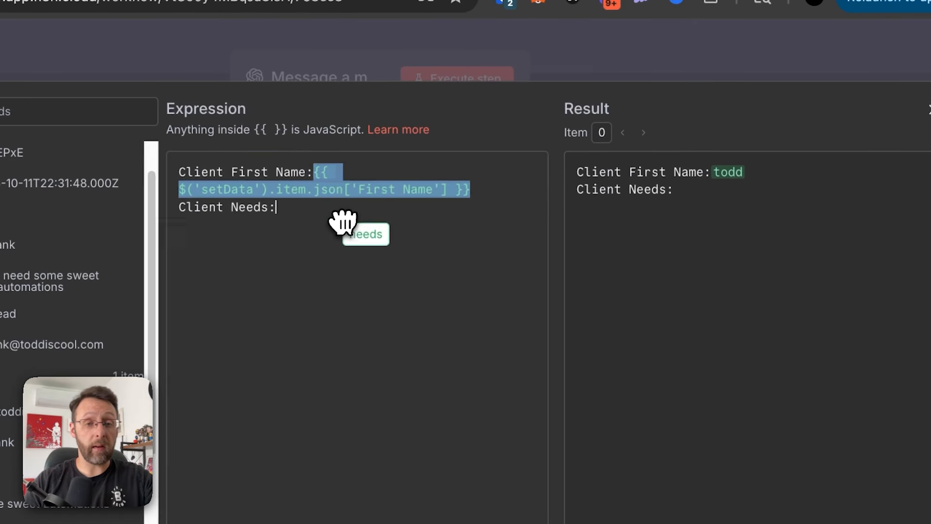
left_click_drag(343, 221, 338, 217)
left_click(817, 292)
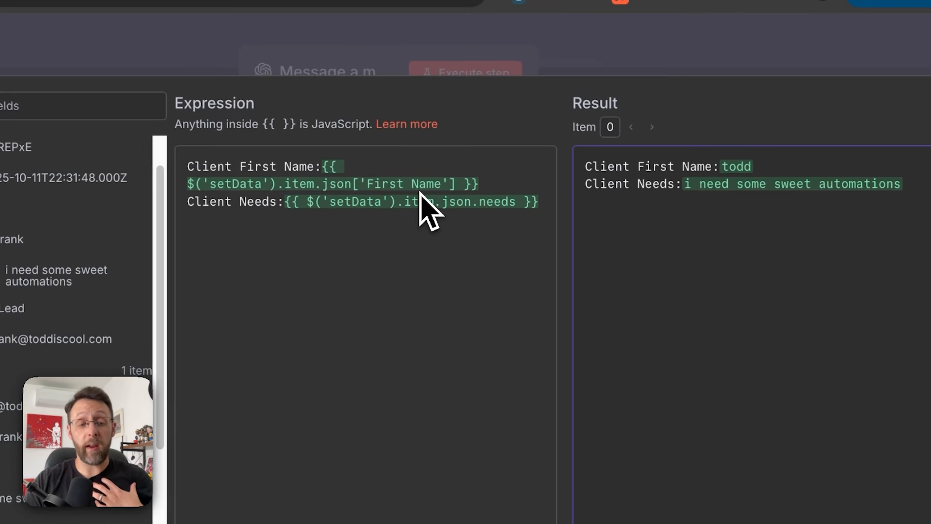
left_click_drag(581, 166, 812, 295)
left_click(824, 289)
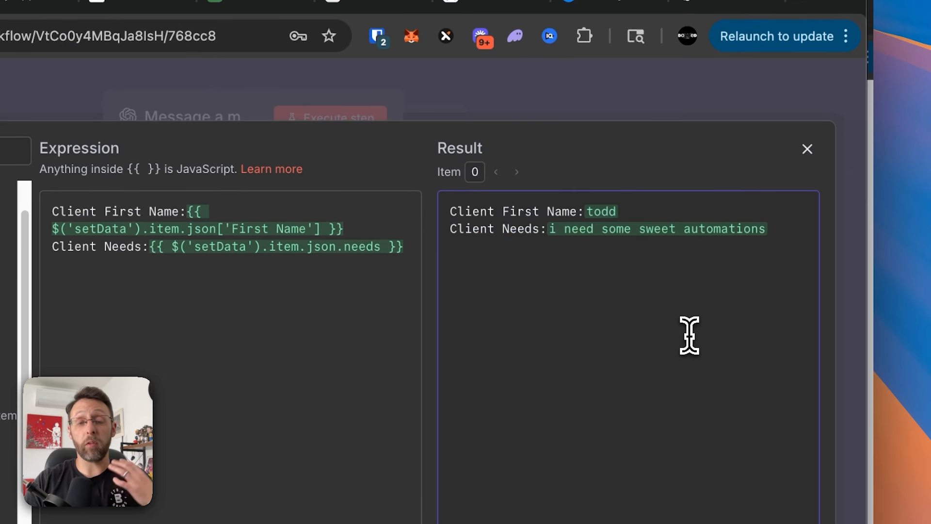
- Execute the Message a model step to generate the personalized welcome email
left_click(501, 98)
left_click(340, 118)
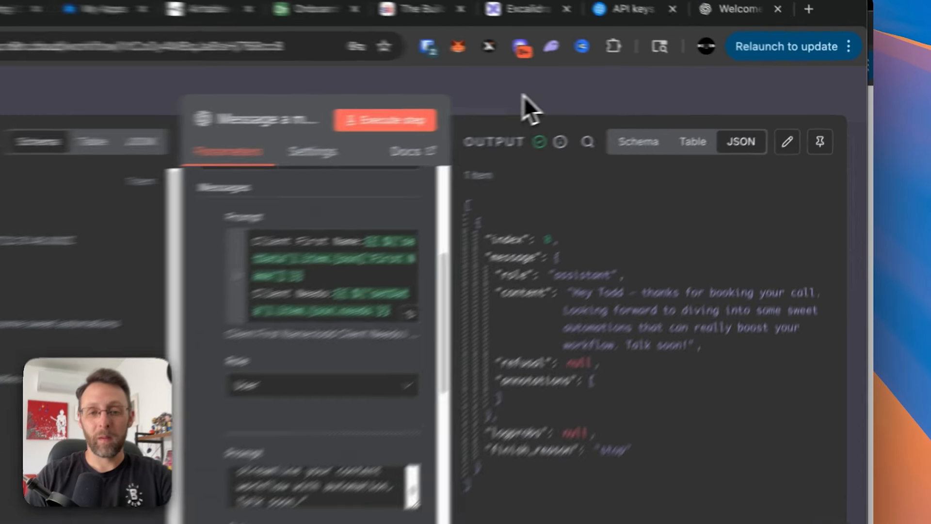
left_click(606, 94)
left_click(516, 300)
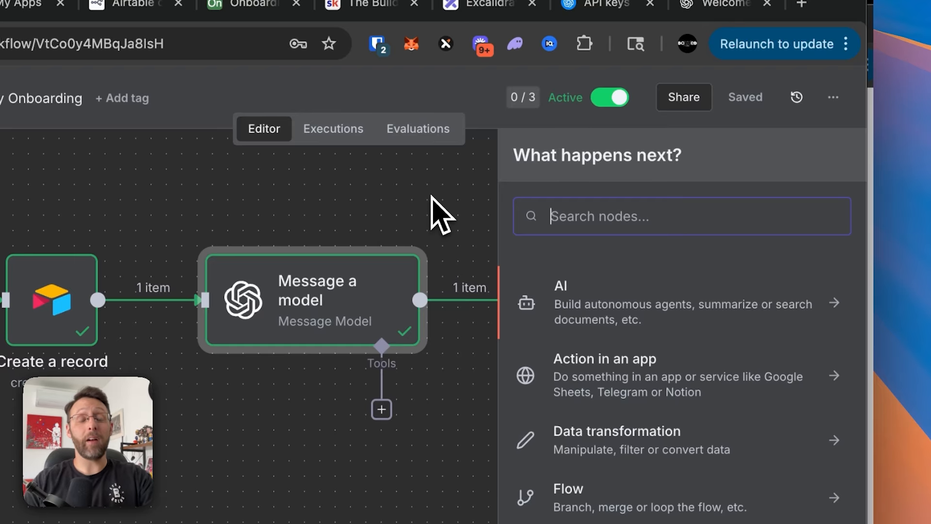
- Add an Airtable Update record node using the Onboarding base and Table 1
left_click(431, 196)
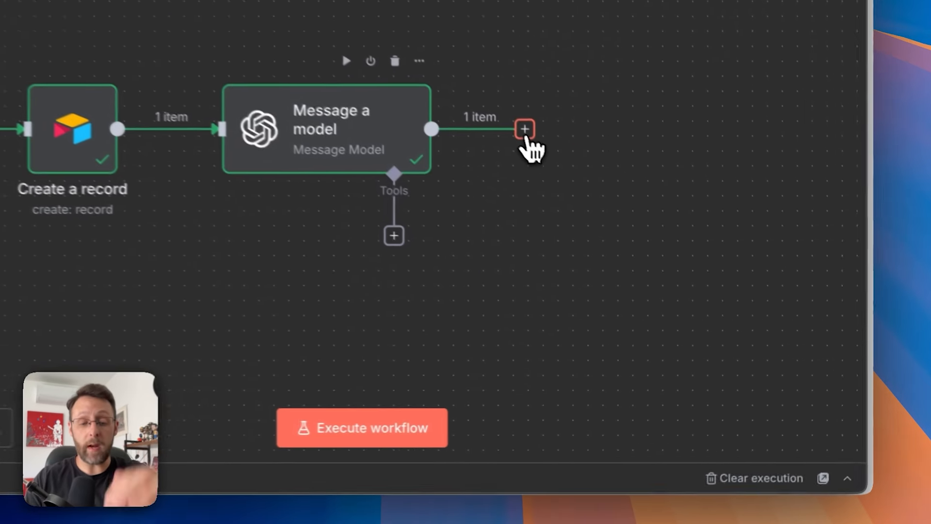
left_click(635, 222)
type("air")
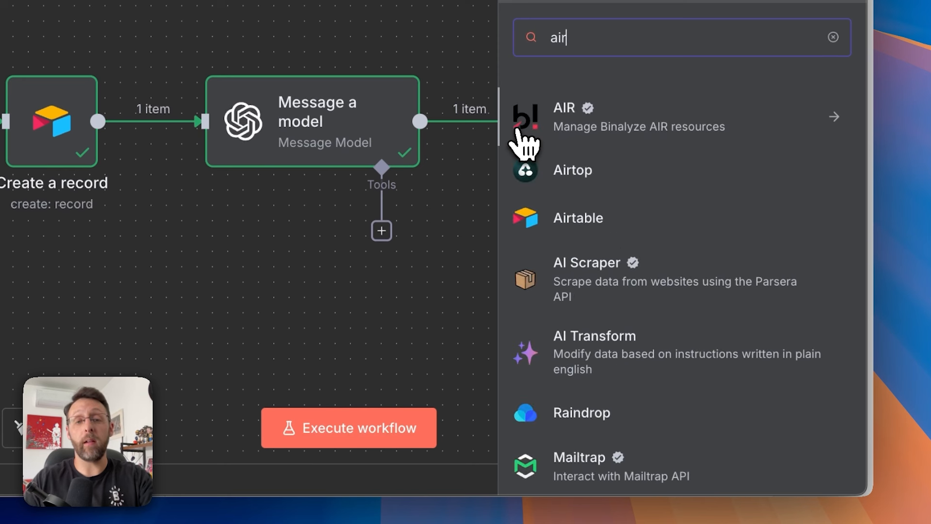
left_click(603, 228)
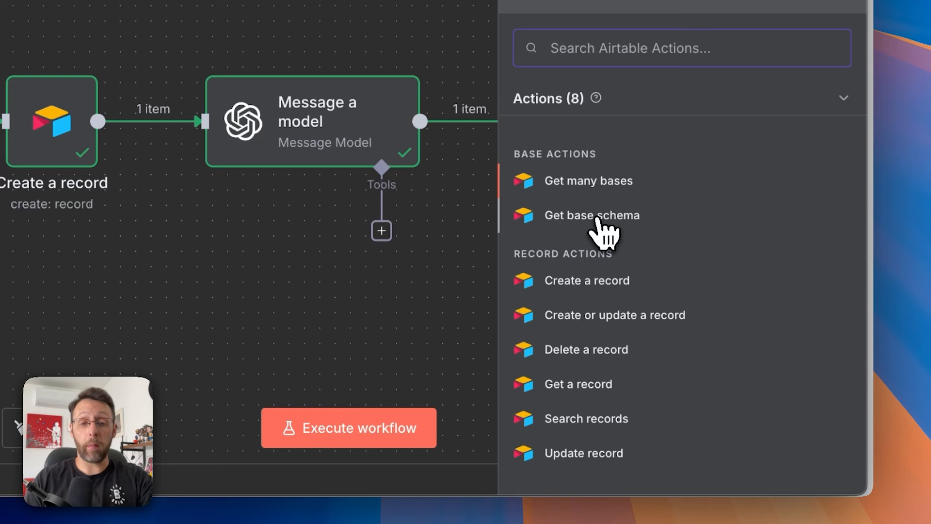
left_click(584, 453)
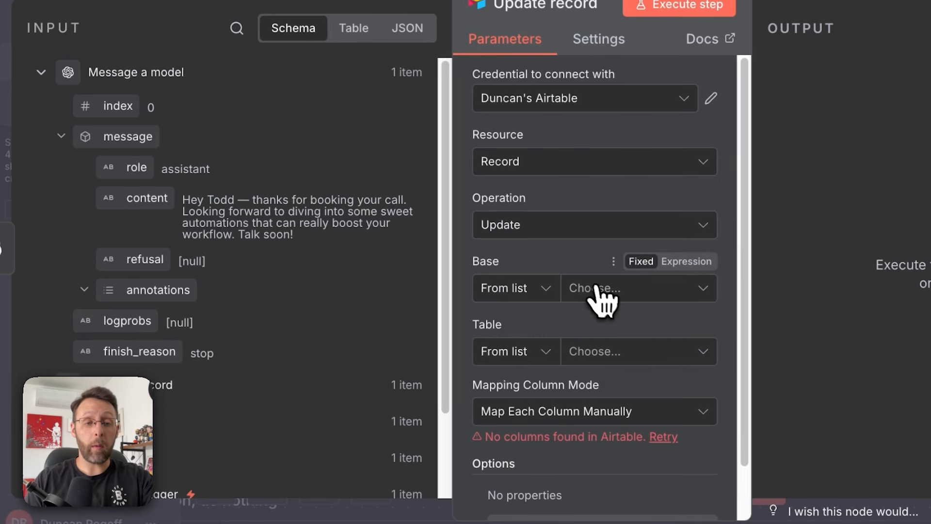
left_click(534, 272)
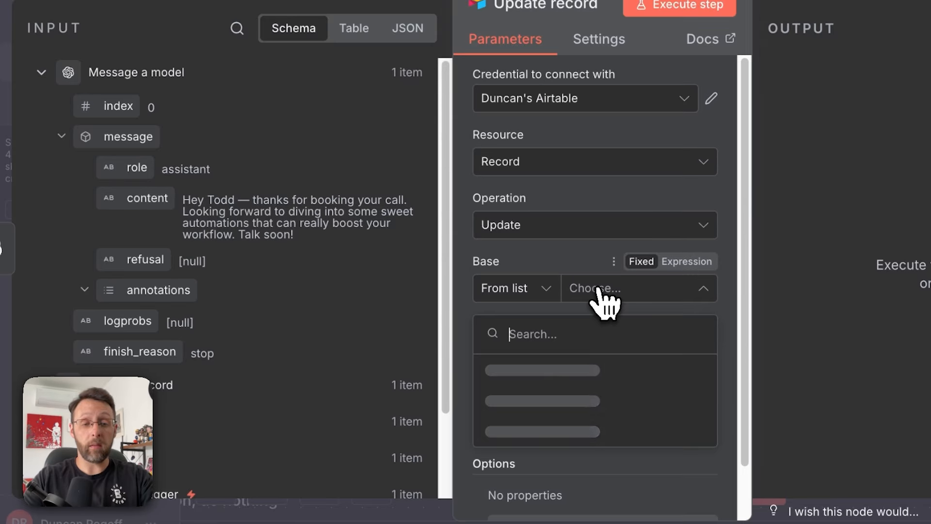
type("onbo")
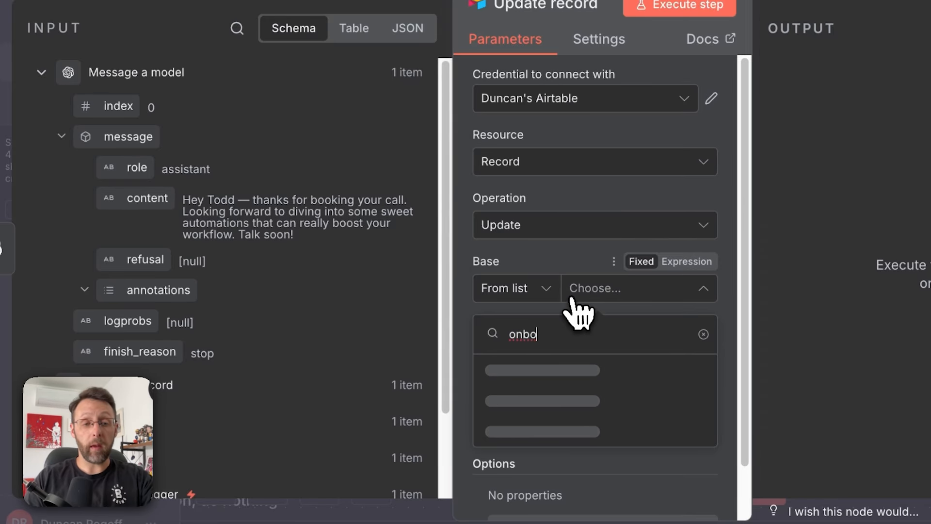
left_click(537, 374)
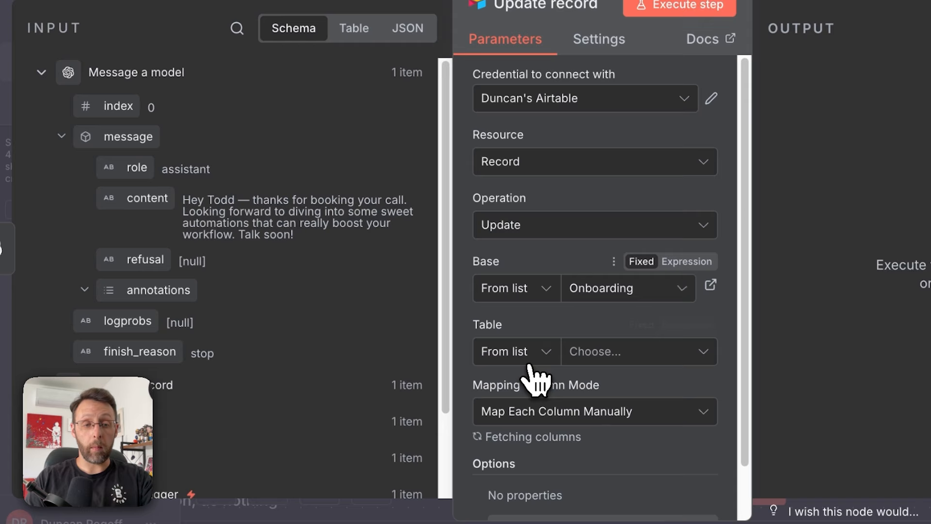
left_click(586, 363)
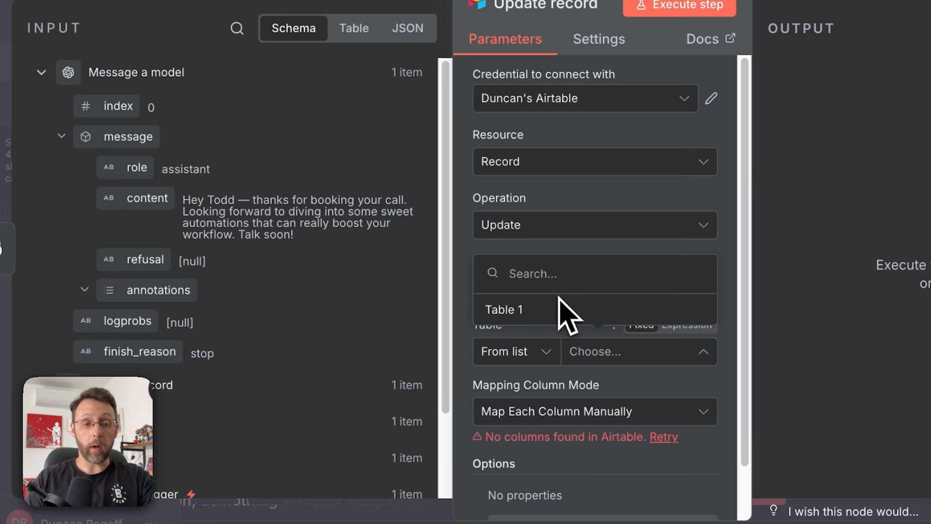
left_click(519, 316)
- Map the record id into 'id (using to match)' and the generated message into Welcome Email
scroll(525, 378, "down", 7)
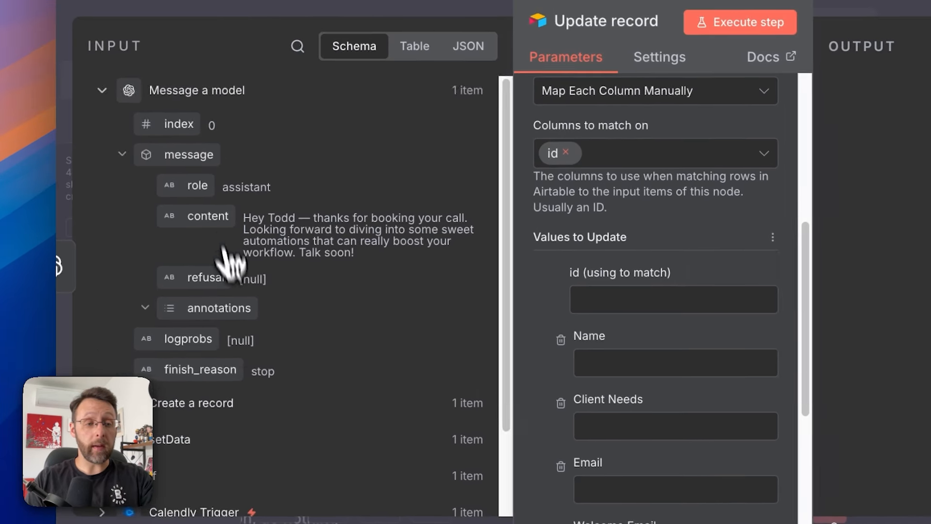
scroll(204, 221, "down", 3)
left_click(41, 317)
scroll(111, 354, "down", 3)
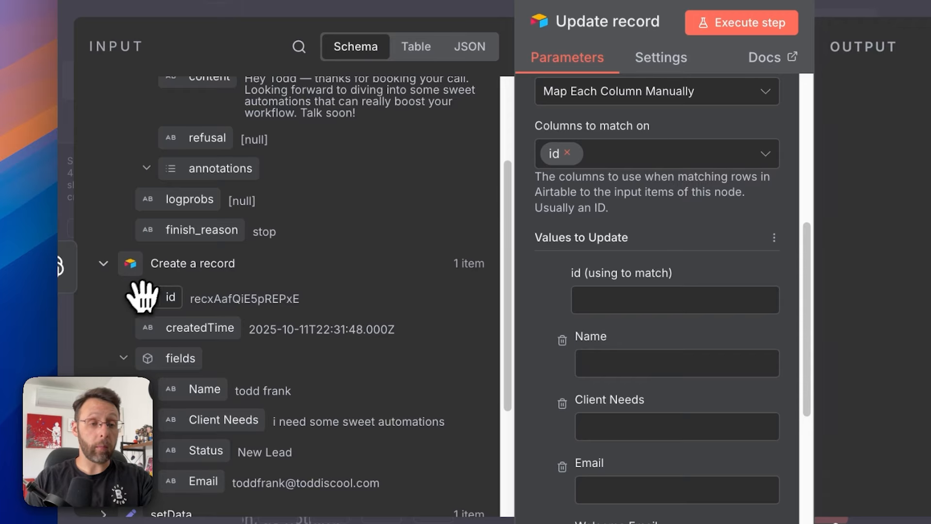
left_click_drag(141, 295, 664, 294)
left_click_drag(547, 235, 547, 238)
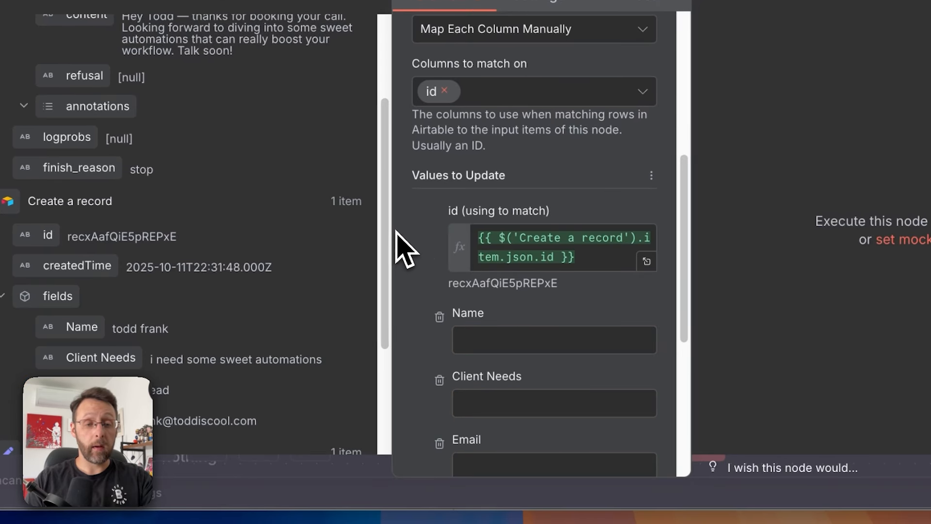
scroll(401, 243, "down", 3)
scroll(291, 211, "up", 5)
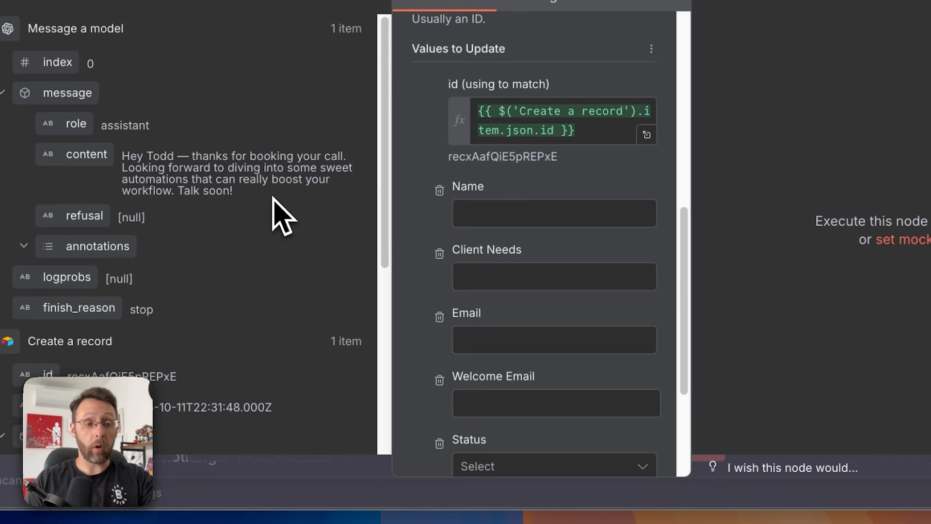
scroll(470, 270, "down", 3)
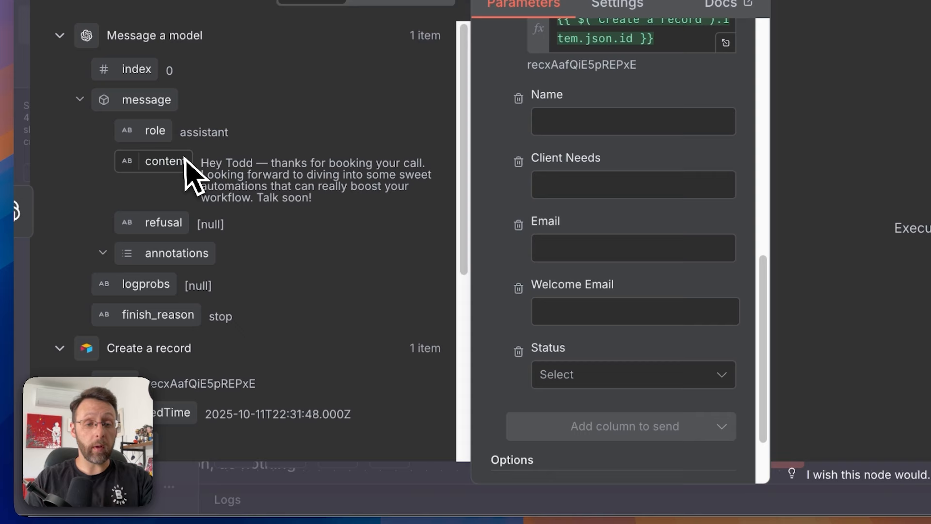
left_click_drag(108, 155, 503, 309)
- Remove the Name, Client Needs, Email and Status fields, then execute the Update record step
left_click(575, 415)
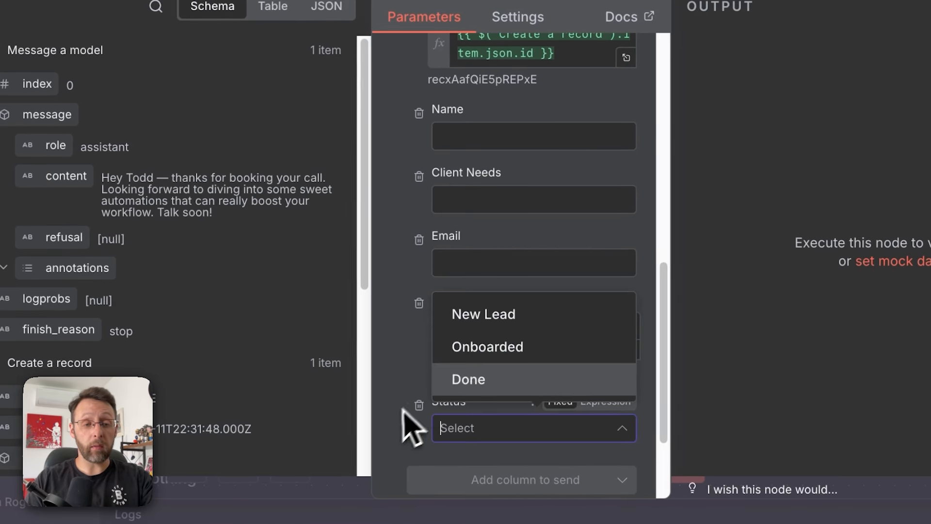
left_click(403, 411)
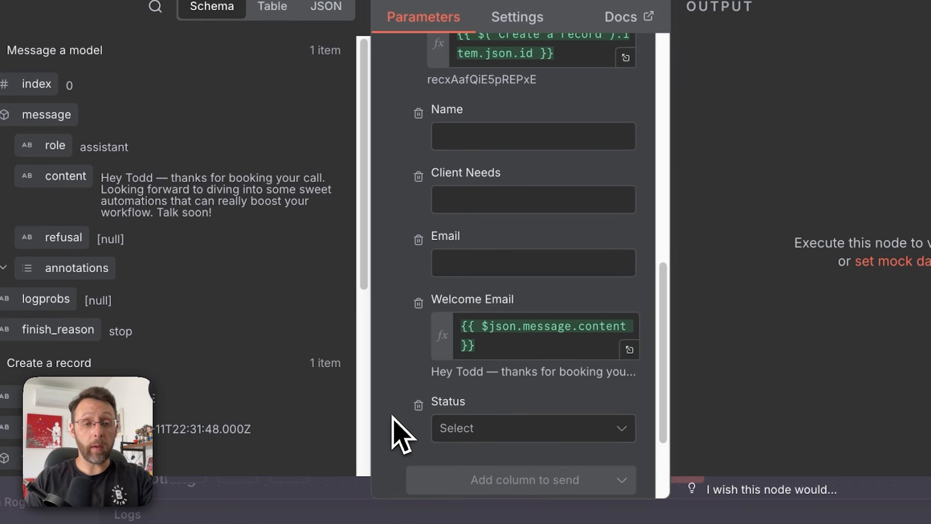
left_click(419, 125)
left_click(419, 125)
left_click(419, 125)
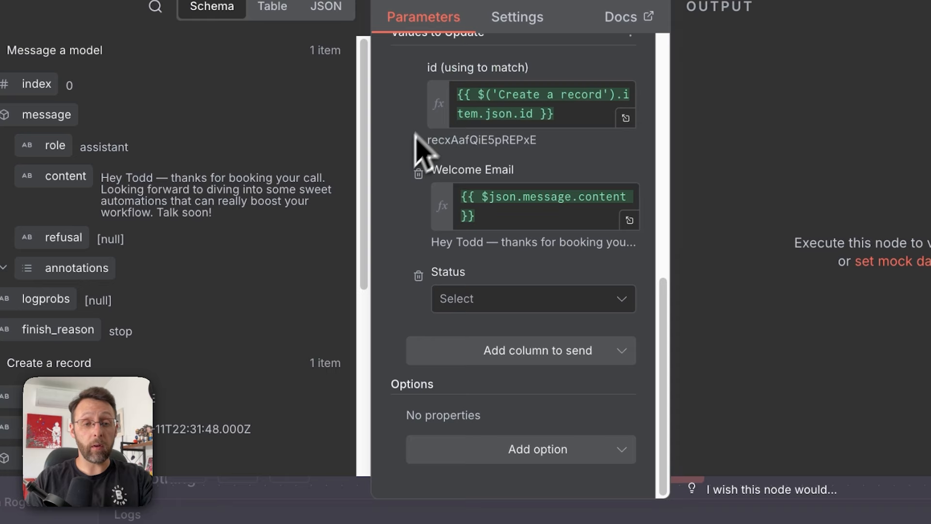
left_click(418, 277)
scroll(391, 301, "up", 2)
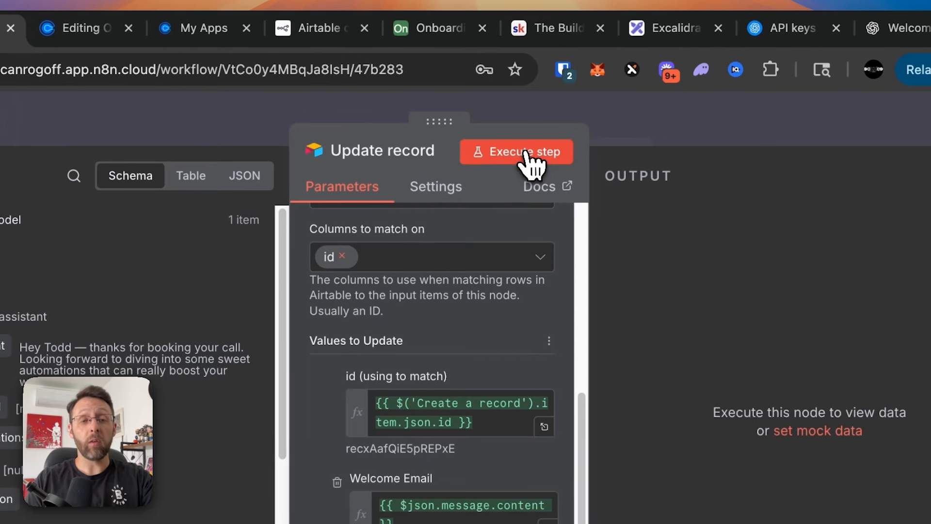
left_click(526, 154)
left_click(436, 33)
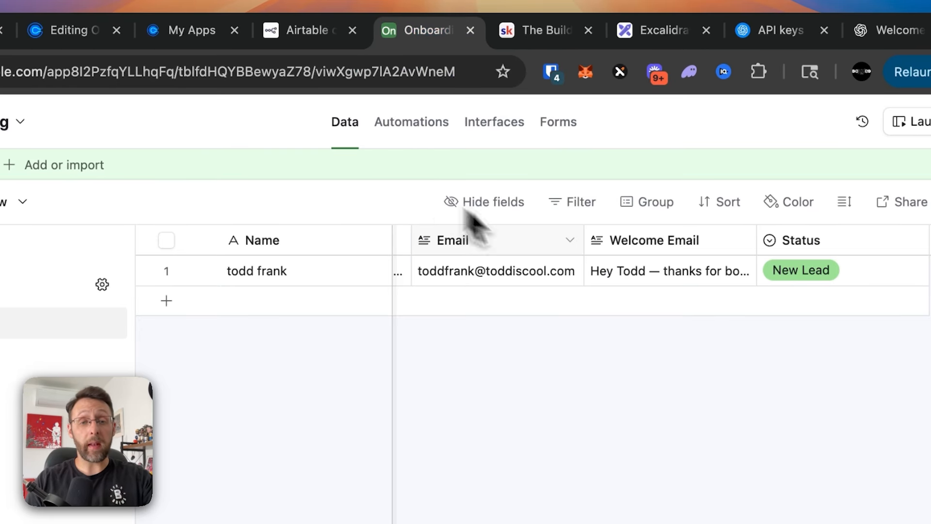
- Expand the lead's Airtable record and check that the generated Welcome Email text was saved
left_click(200, 270)
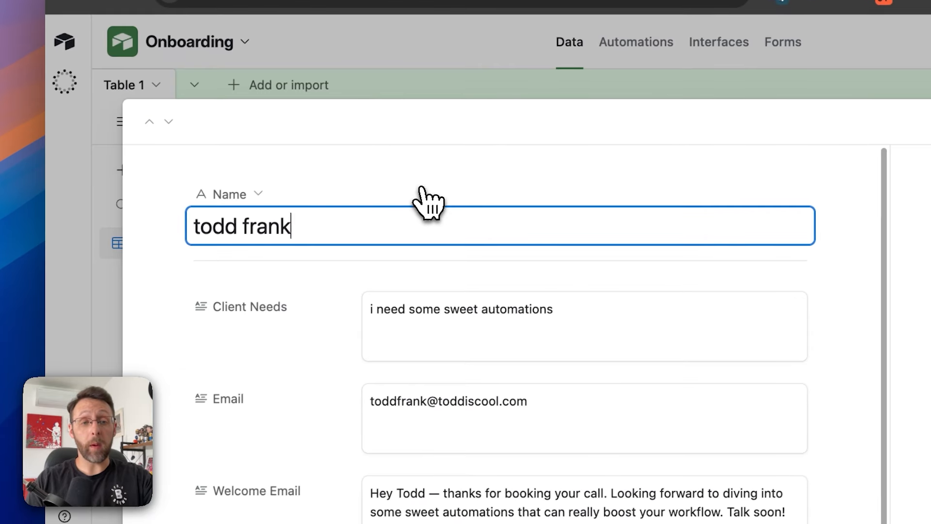
scroll(485, 281, "down", 3)
scroll(490, 286, "up", 1)
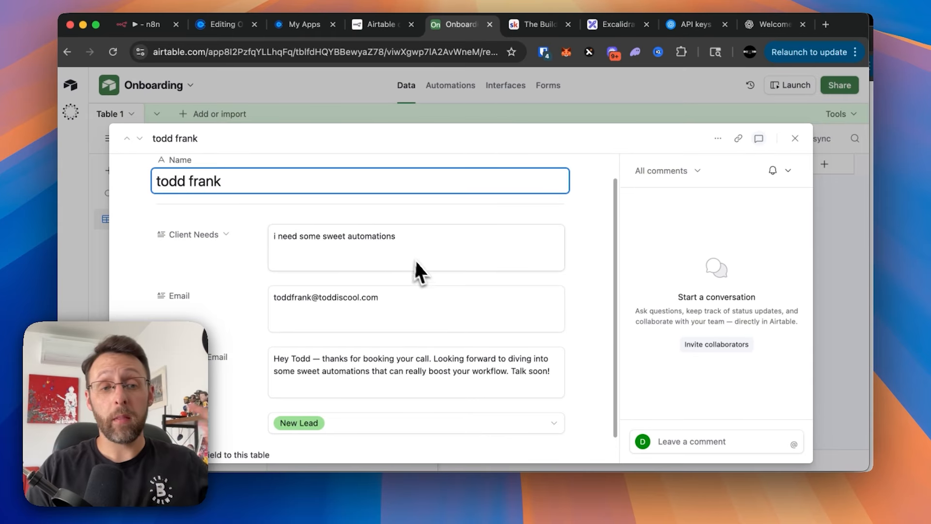
scroll(414, 270, "down", 1)
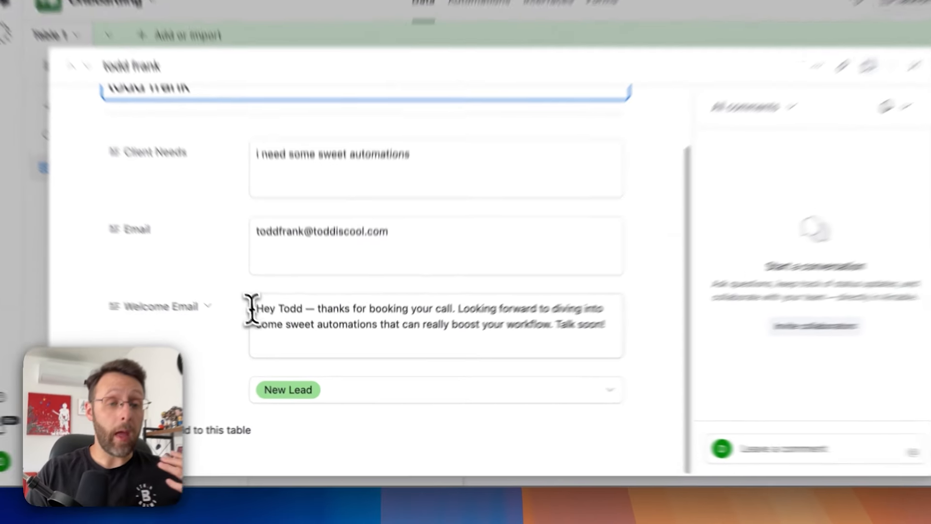
left_click_drag(273, 330, 579, 330)
left_click_drag(689, 313, 668, 316)
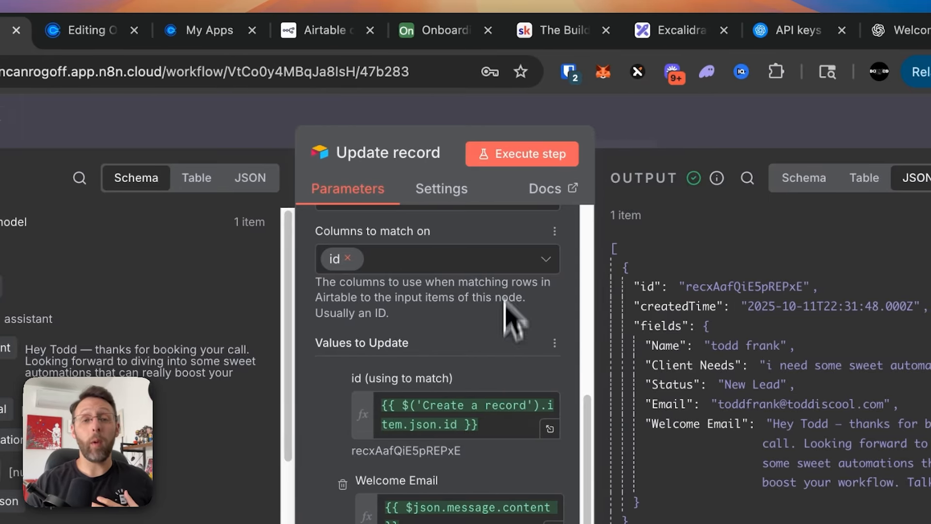
left_click(548, 32)
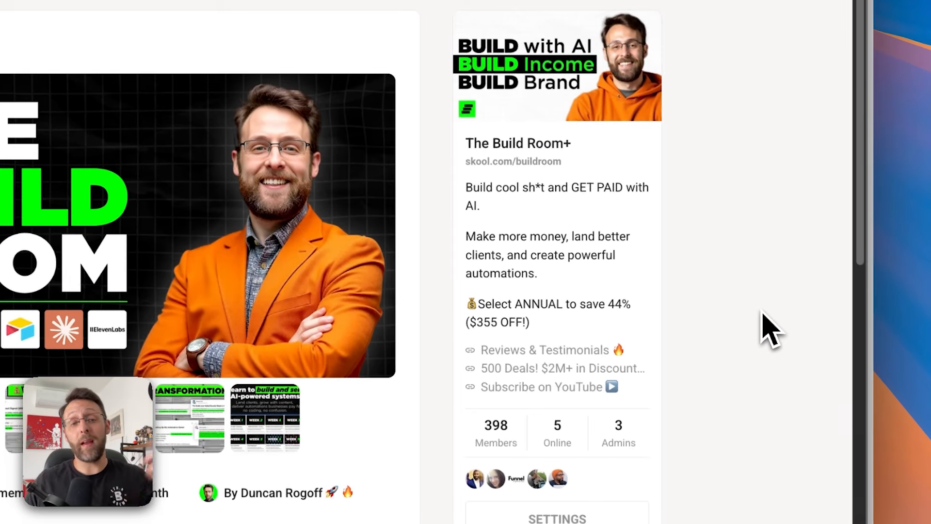